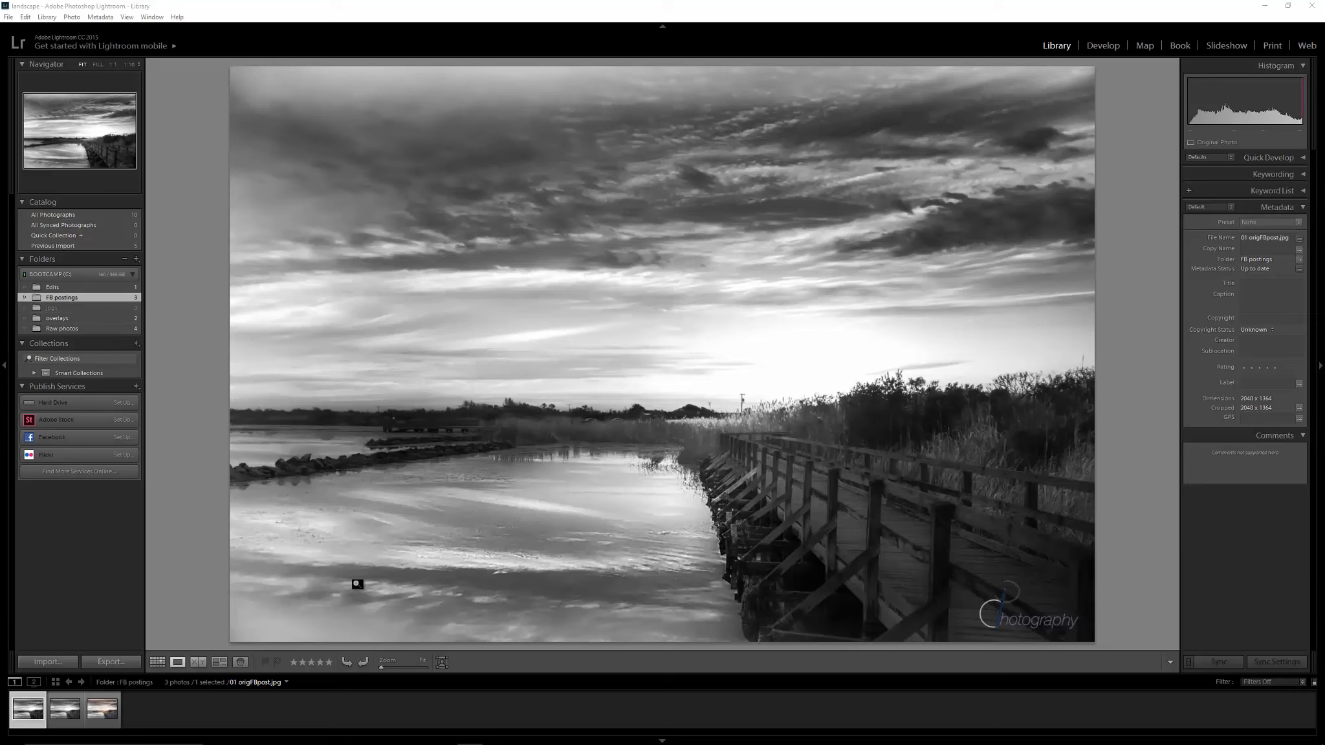
# Look through the second and third edited photos in the FB postings folder, and check the Raw photos and jpgs folders
pyautogui.click(60, 697)
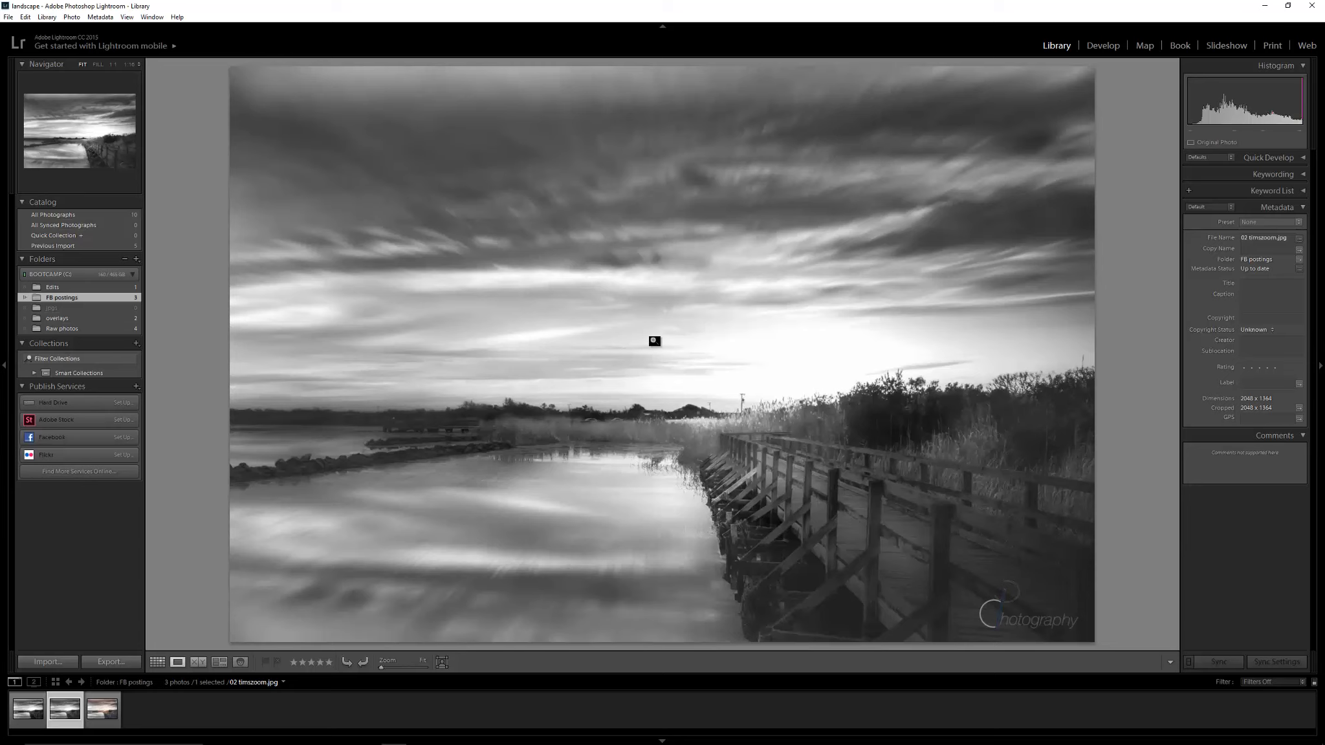
pyautogui.click(103, 709)
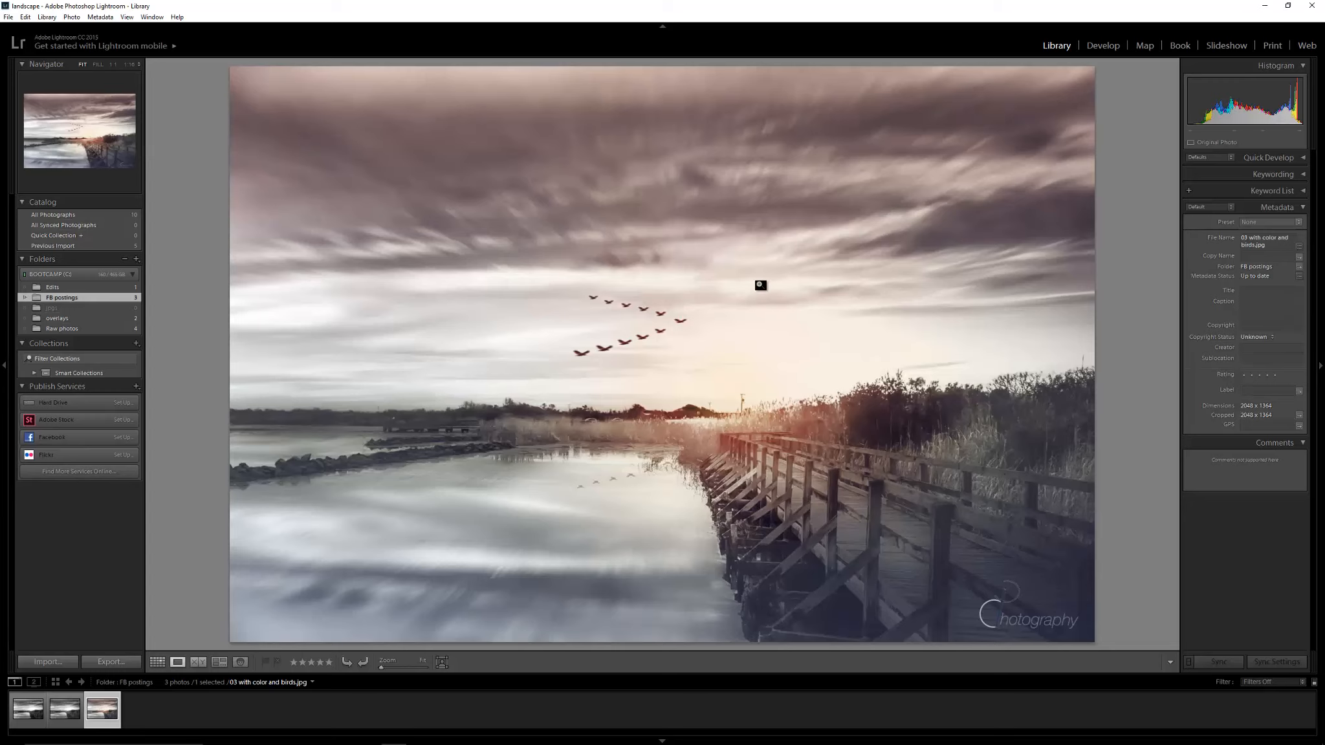
pyautogui.click(57, 328)
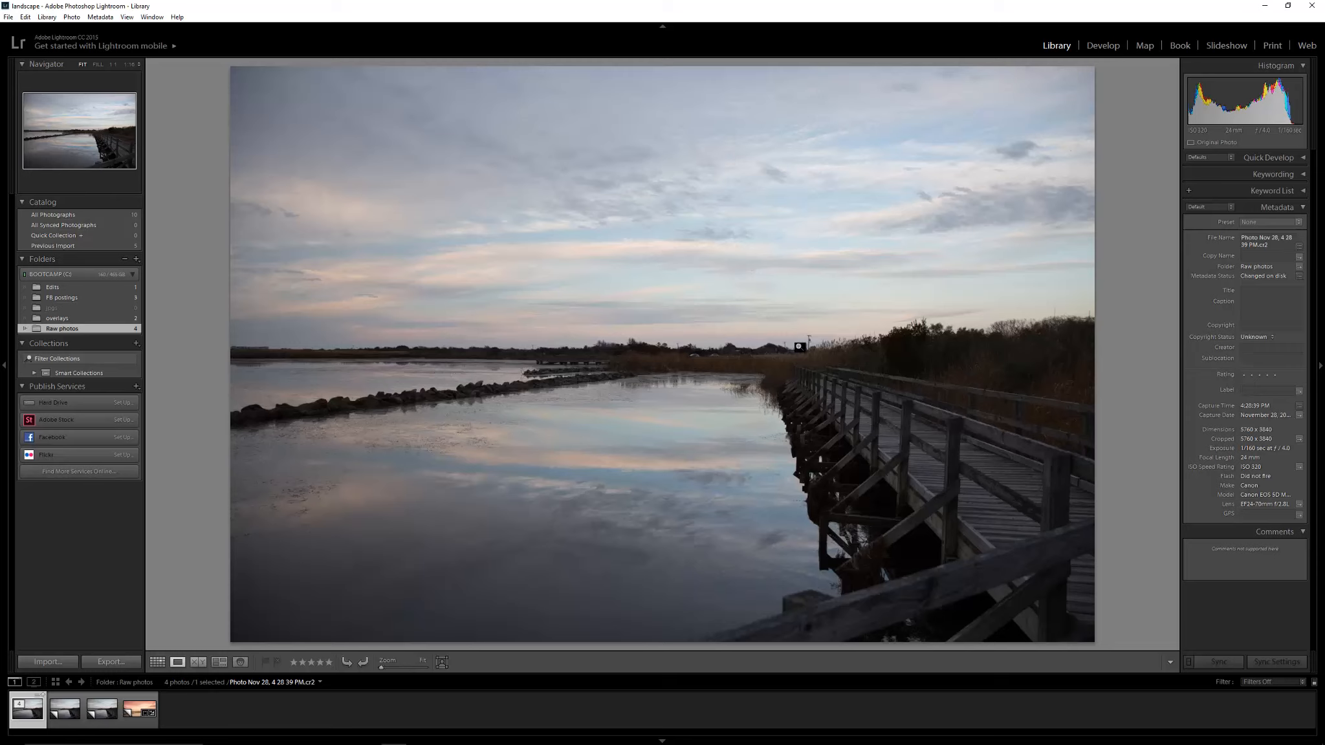
pyautogui.click(69, 307)
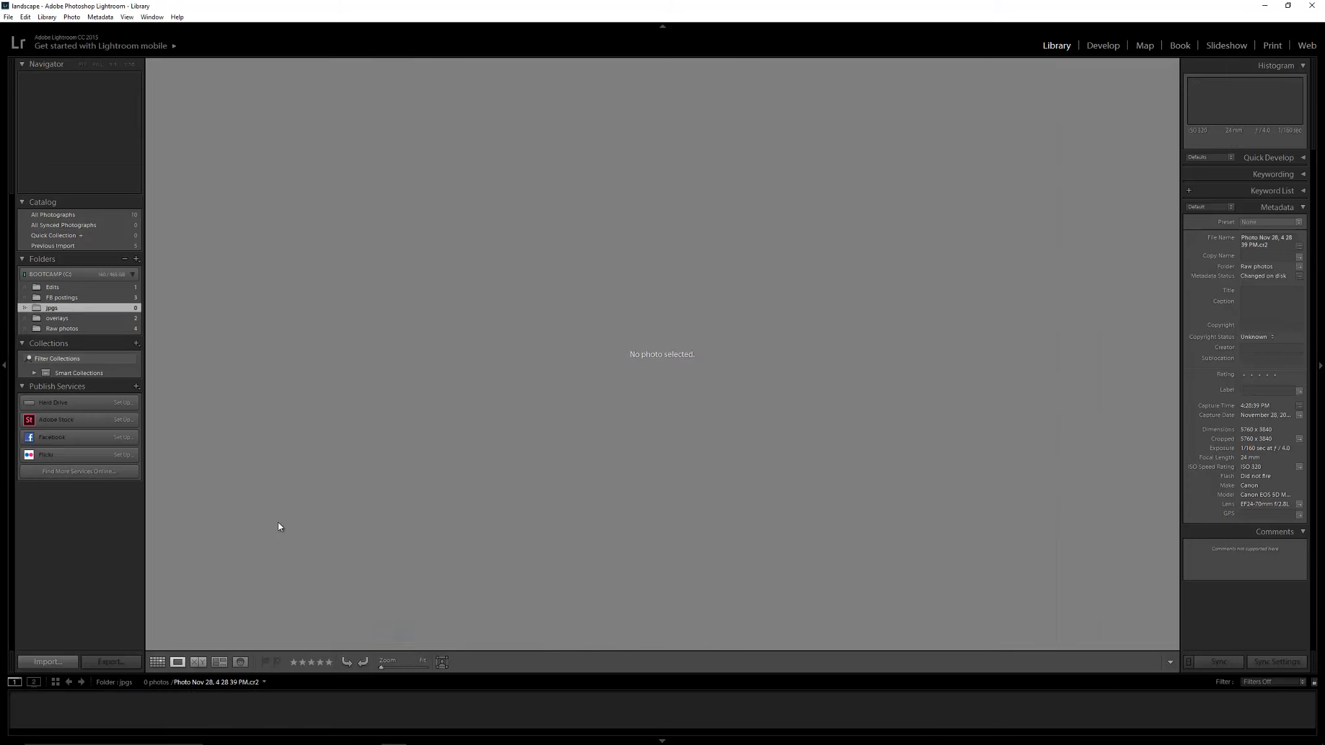
pyautogui.click(61, 298)
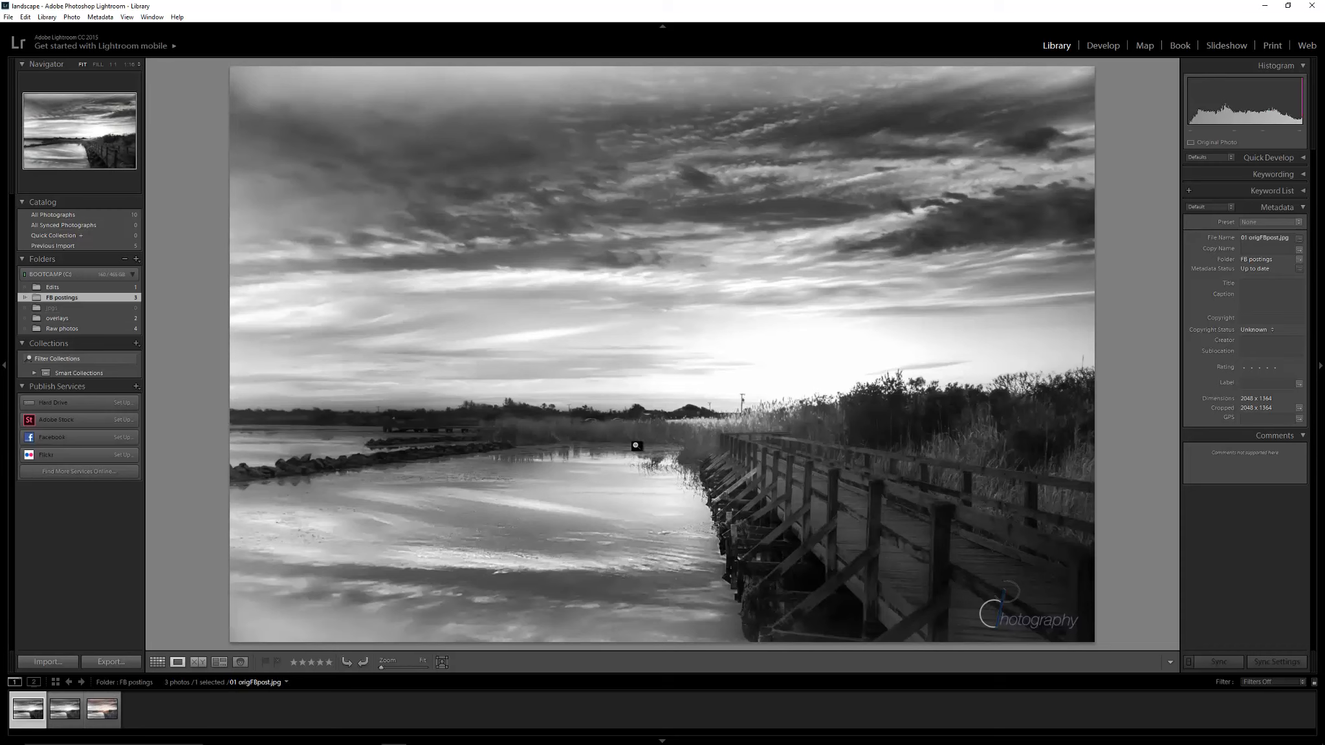
# Open the Raw photos folder and view its edited sunset photo, Copy 1, enlarged in Loupe view
pyautogui.click(57, 330)
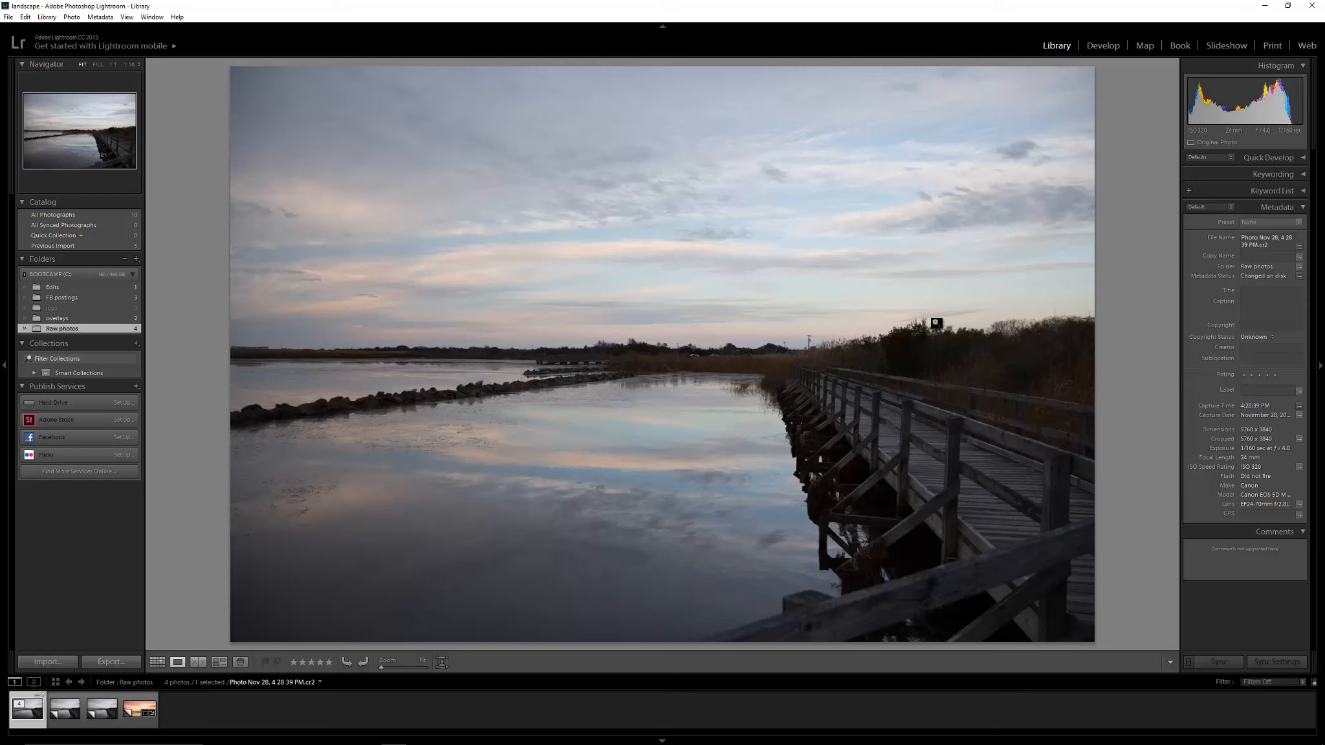
pyautogui.moveTo(73, 738)
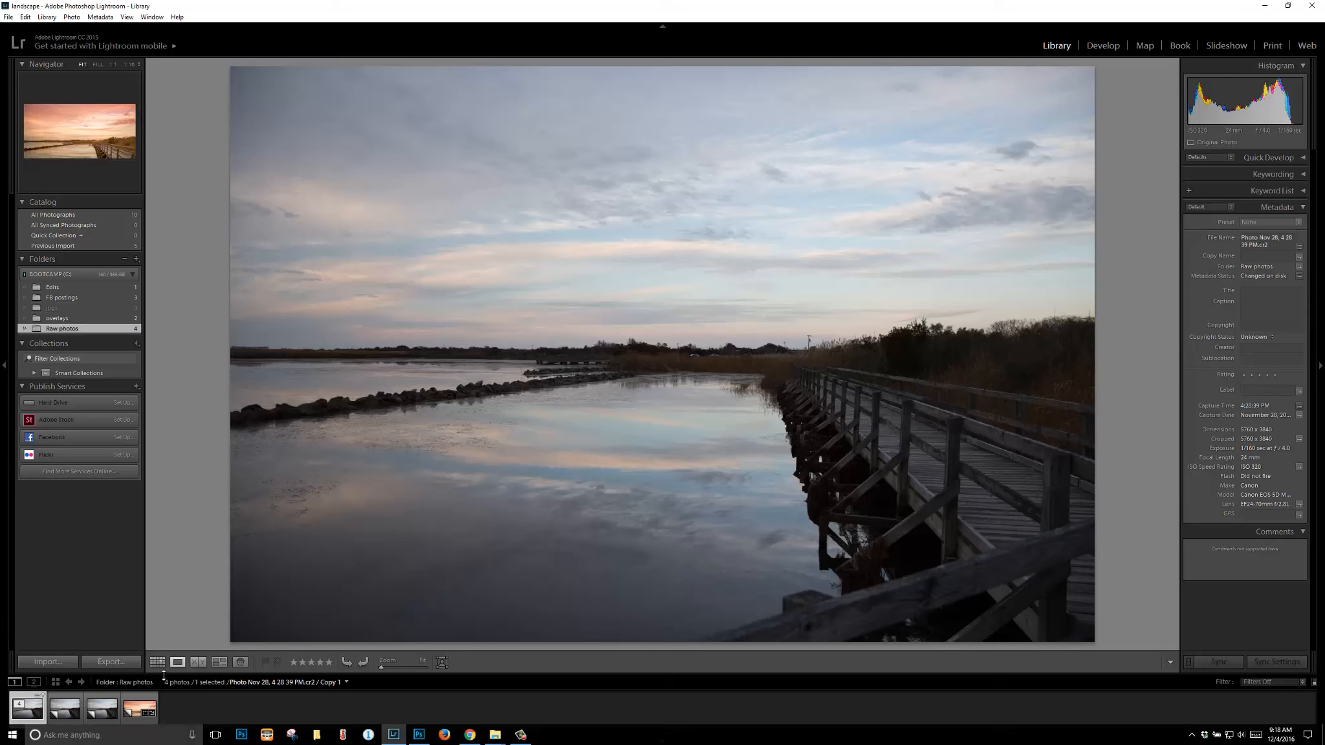
pyautogui.click(161, 664)
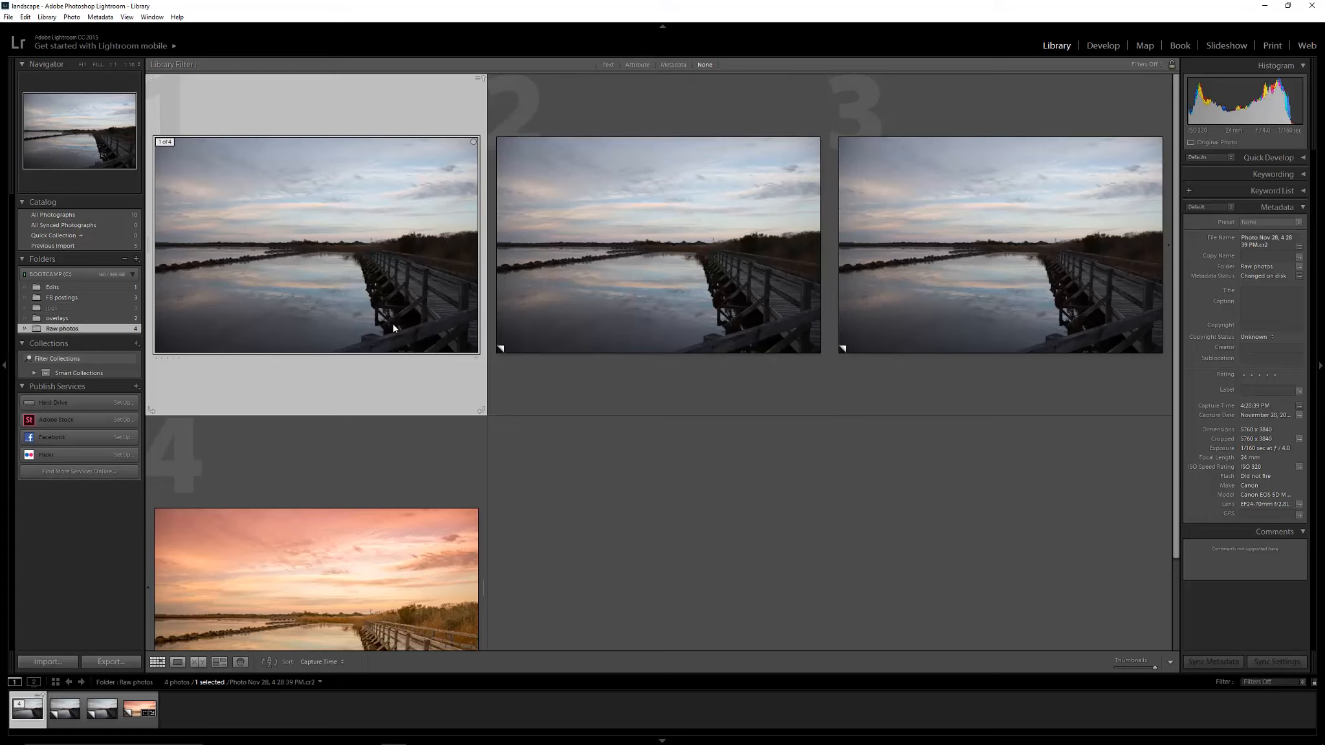
pyautogui.click(224, 576)
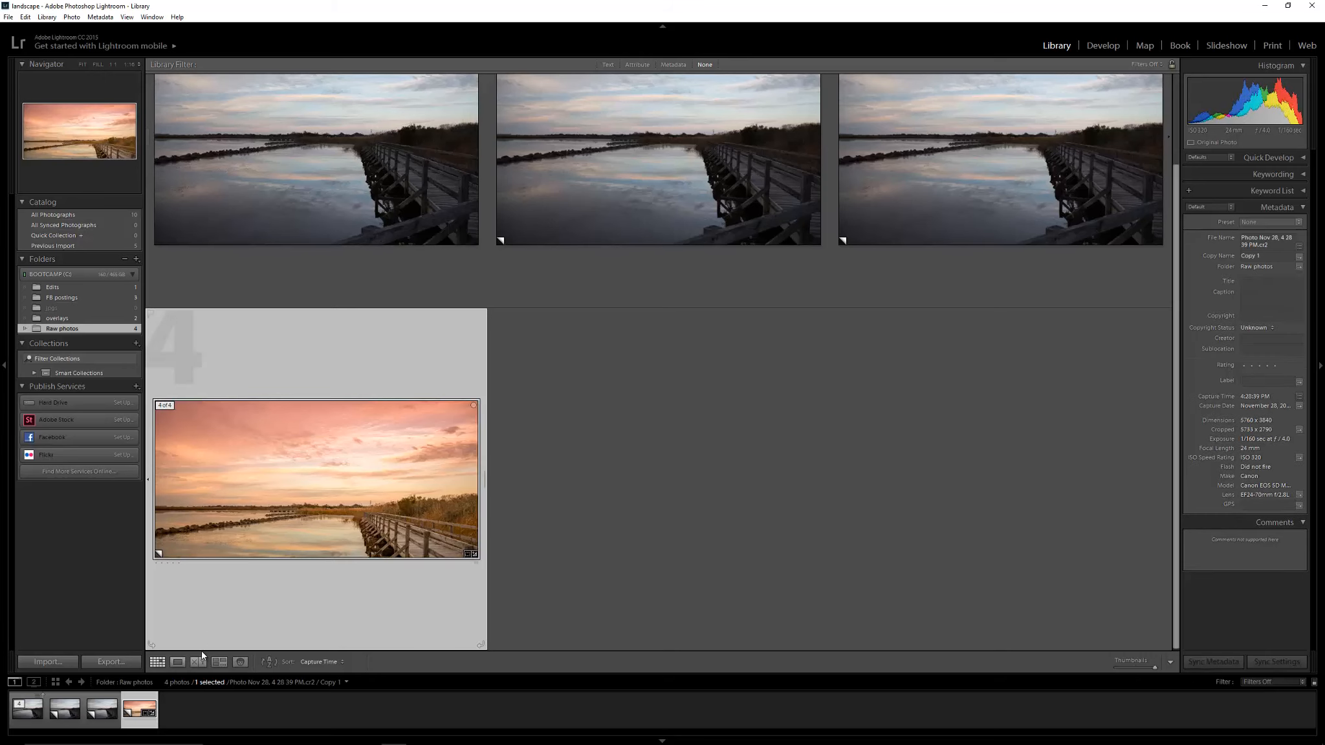
pyautogui.click(178, 662)
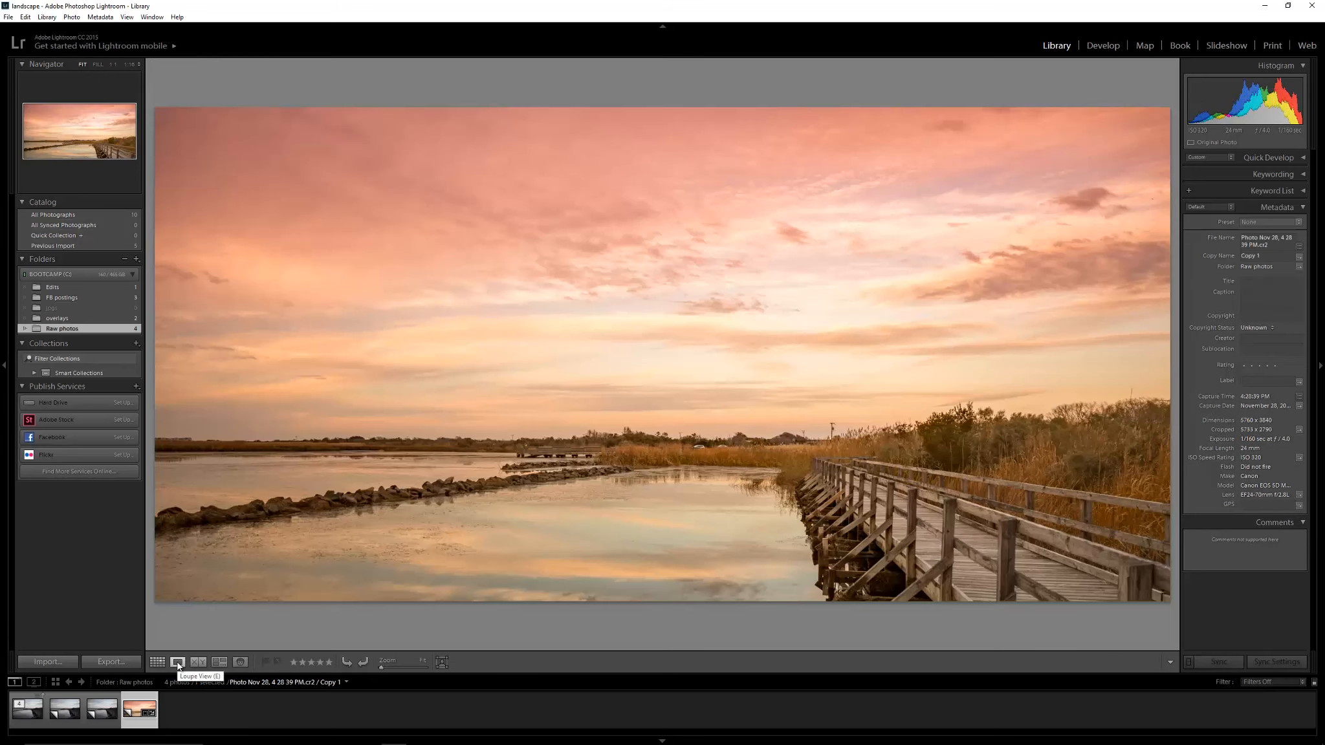
pyautogui.press('g')
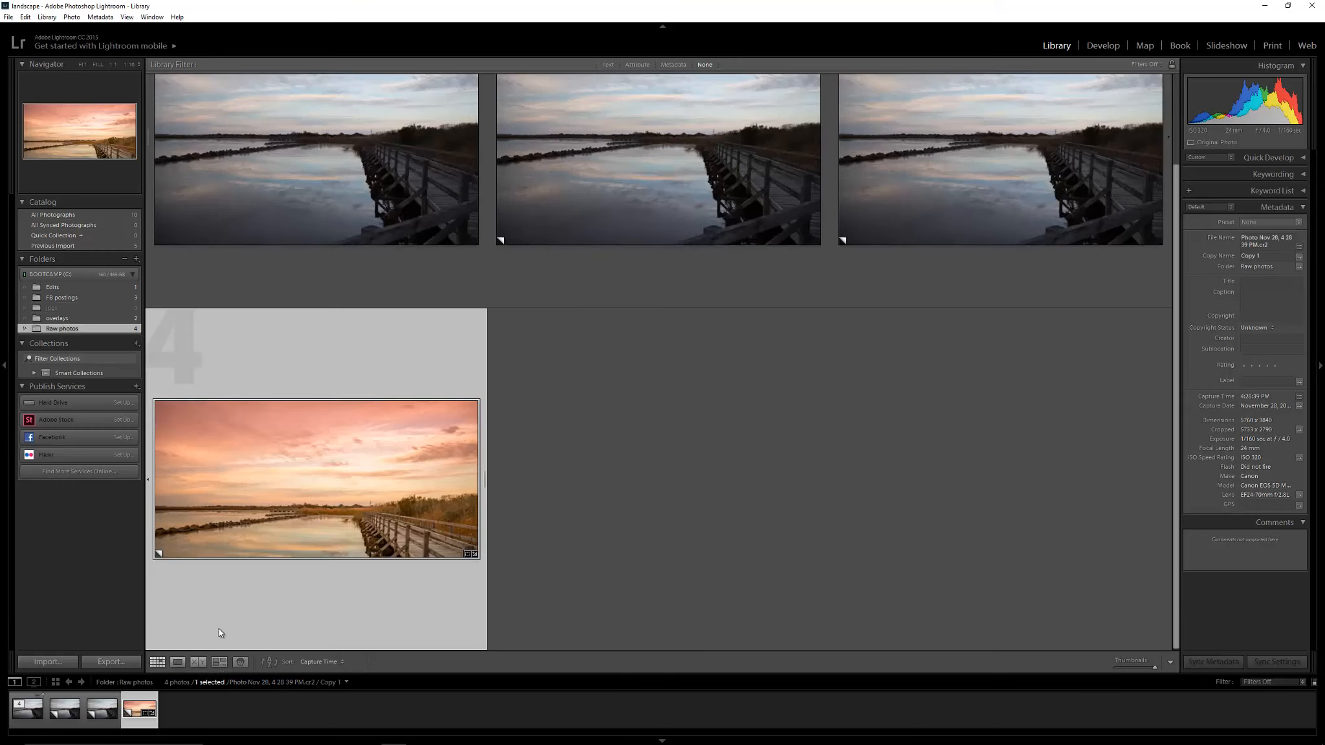
pyautogui.click(177, 661)
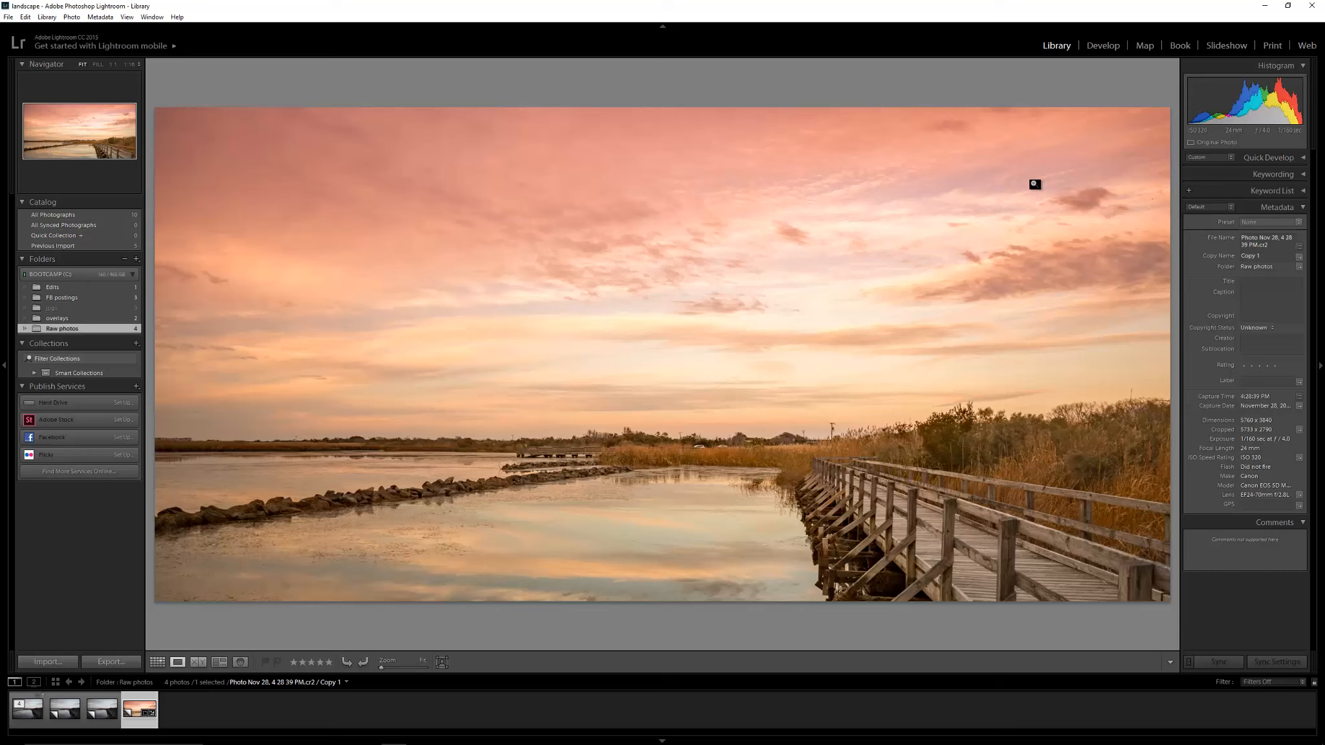
# Compare the before and after versions of the sunset copy in the Develop module
pyautogui.click(1100, 48)
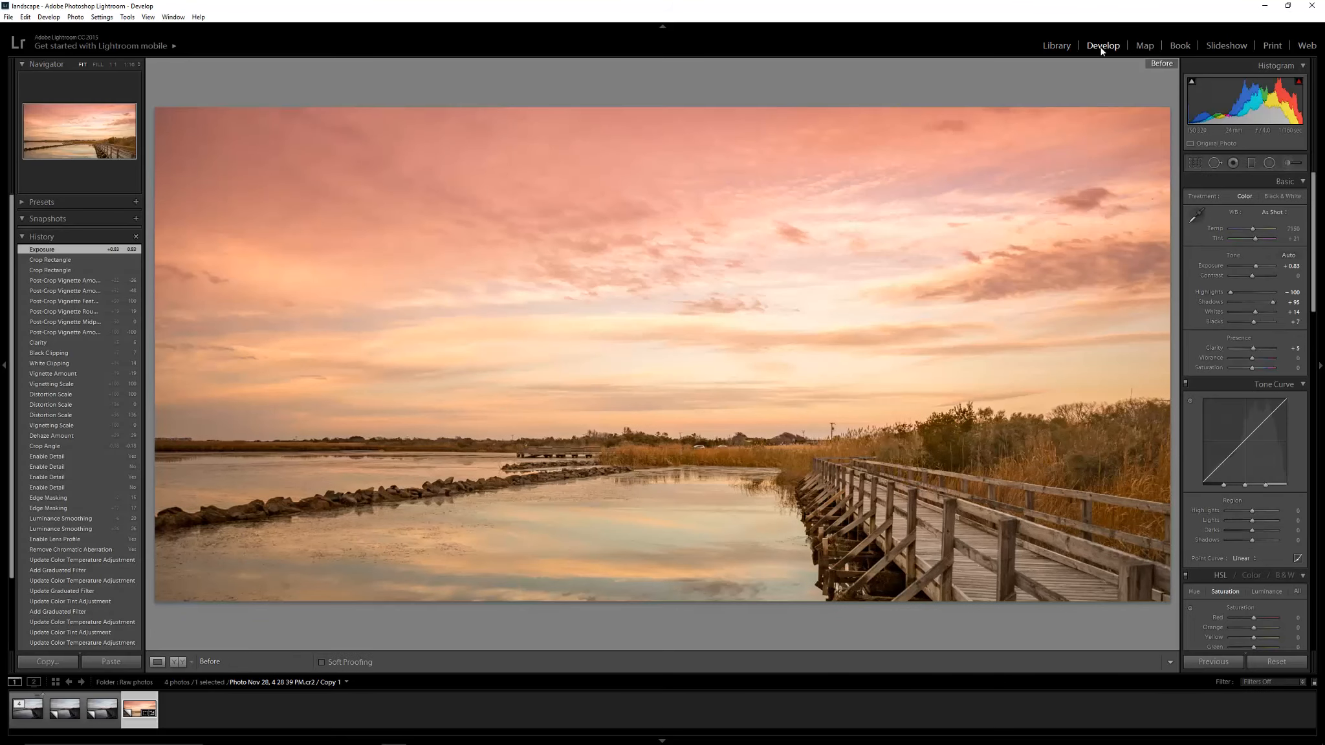
pyautogui.press('\\')
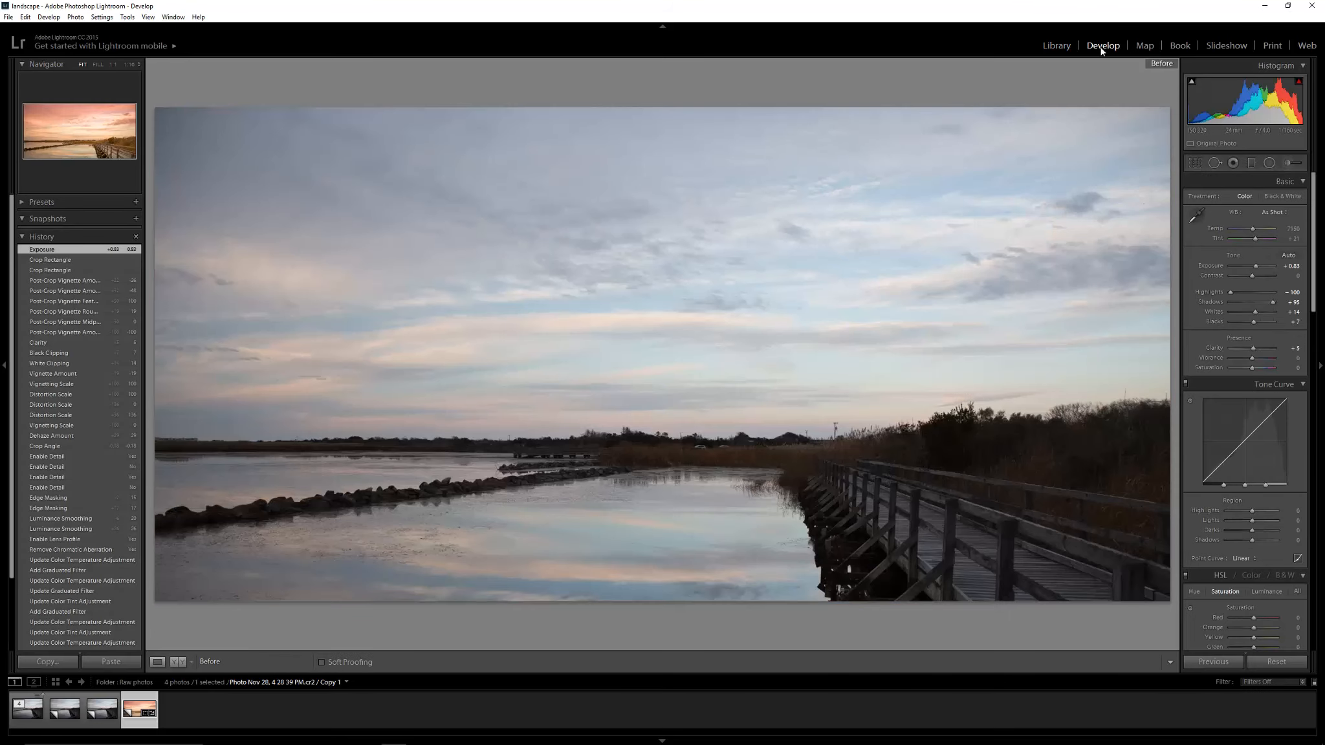
pyautogui.press('\\')
pyautogui.press('\\')
pyautogui.press('\\')
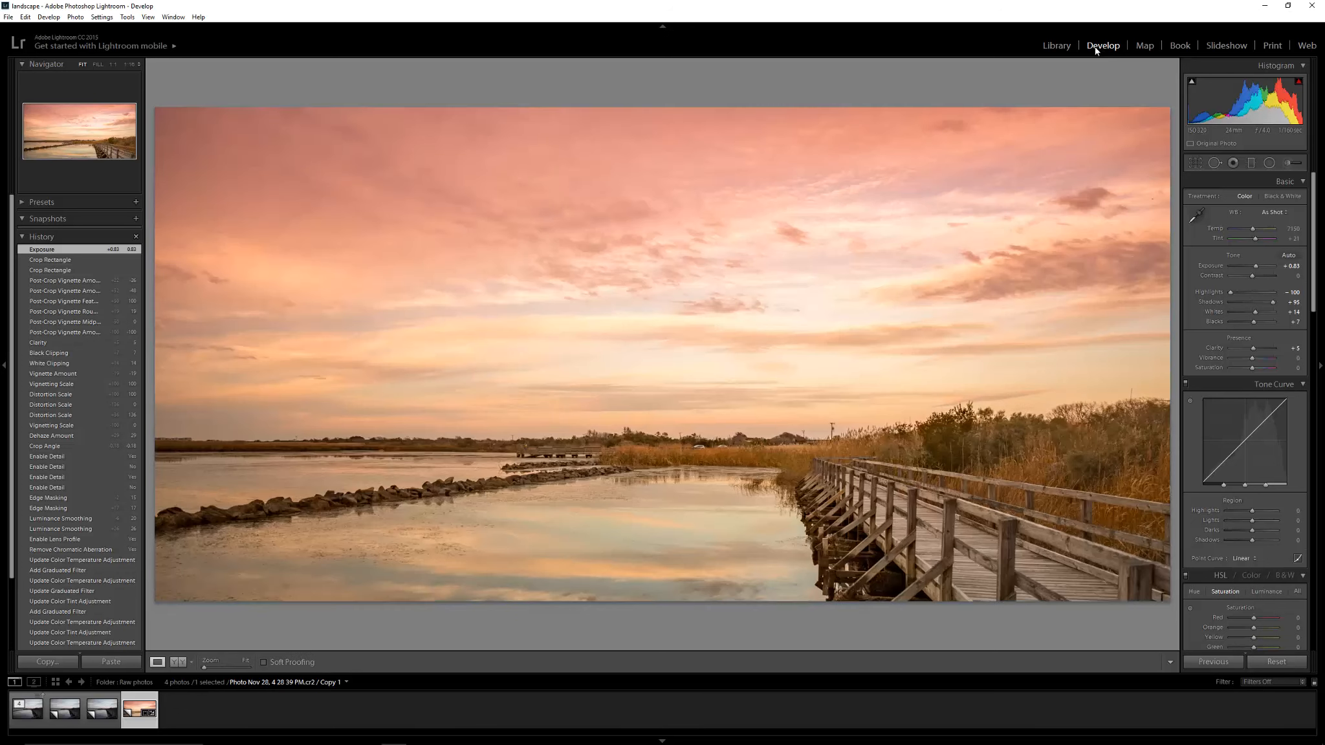
# Return to the Library grid and look over the original raw photo and its two unedited virtual copies
pyautogui.click(1056, 45)
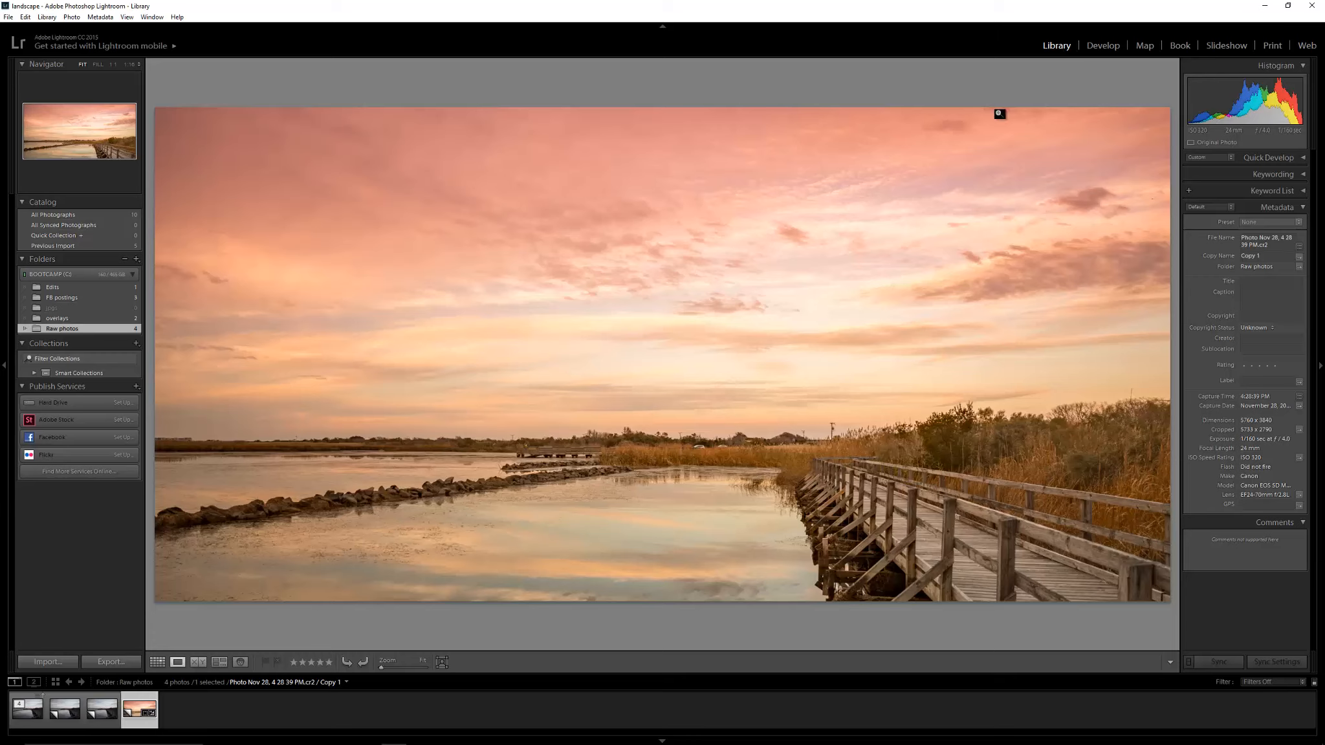
pyautogui.click(157, 662)
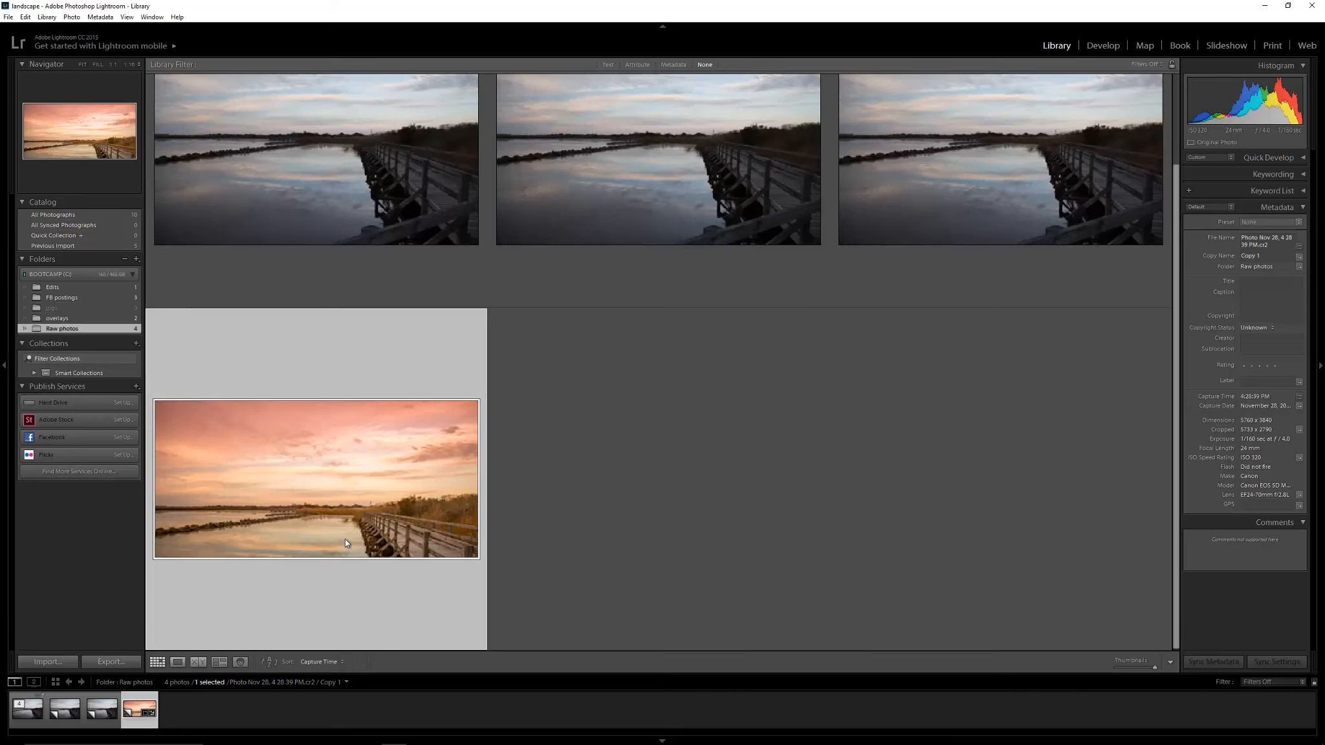
pyautogui.click(395, 172)
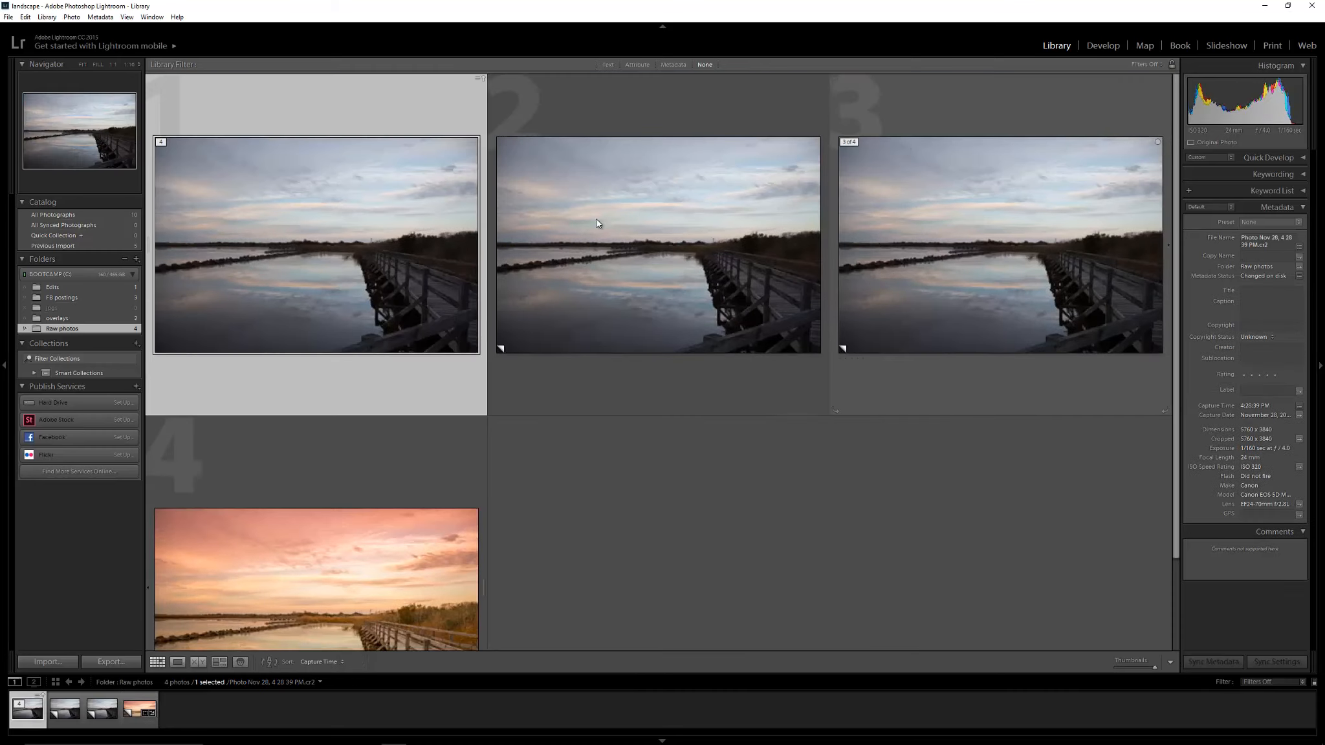
pyautogui.click(670, 251)
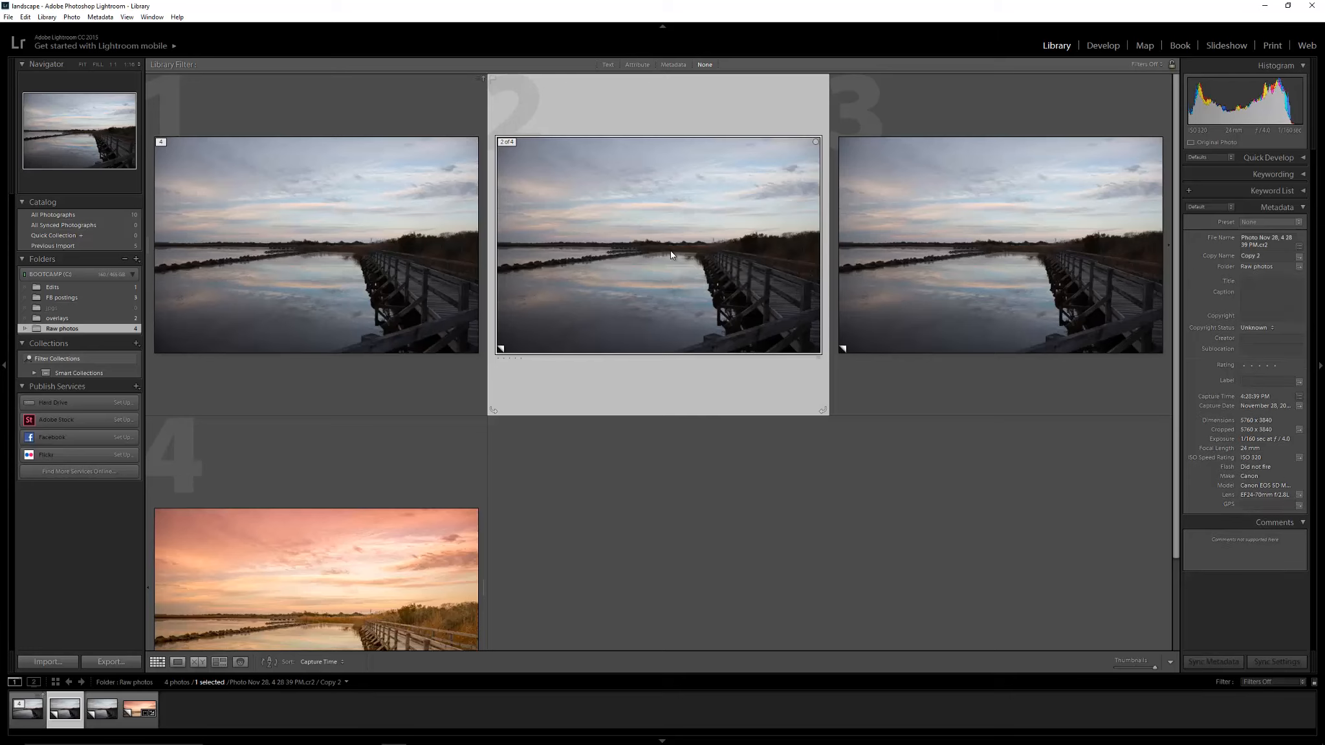
pyautogui.click(941, 233)
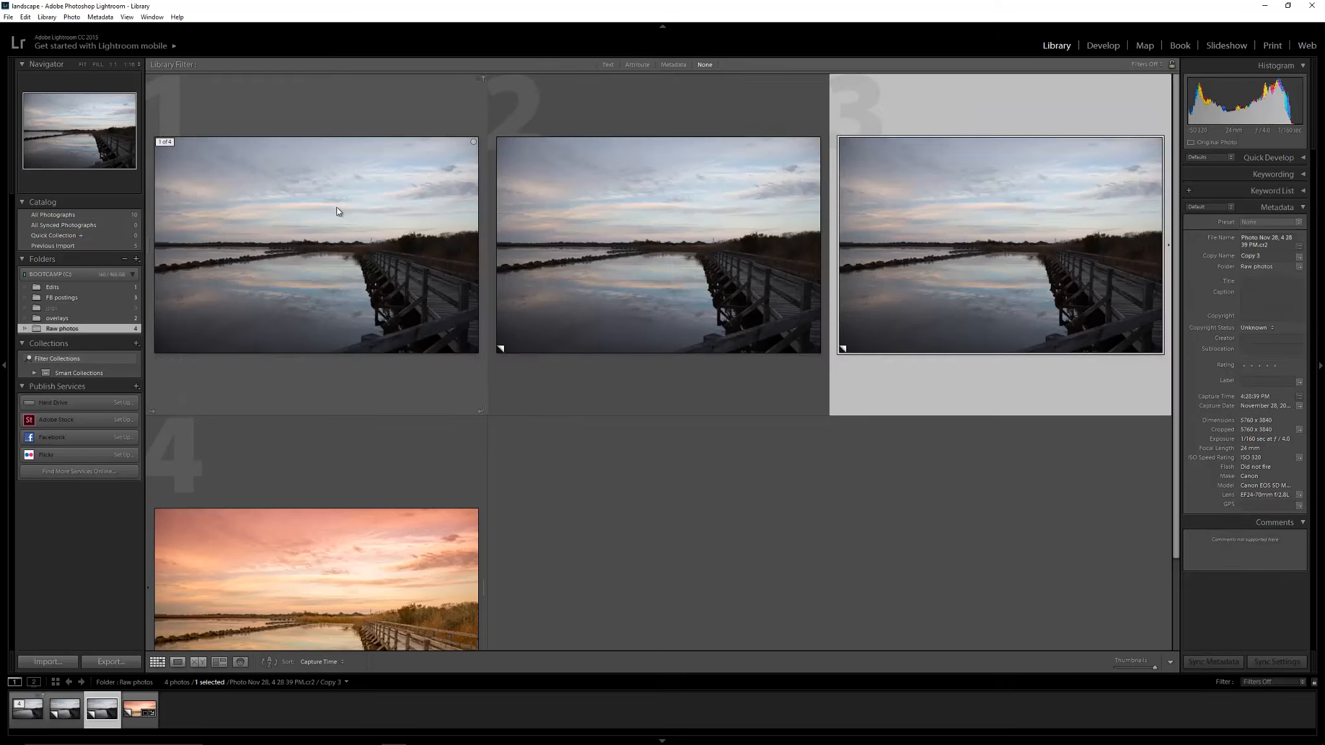
pyautogui.click(343, 230)
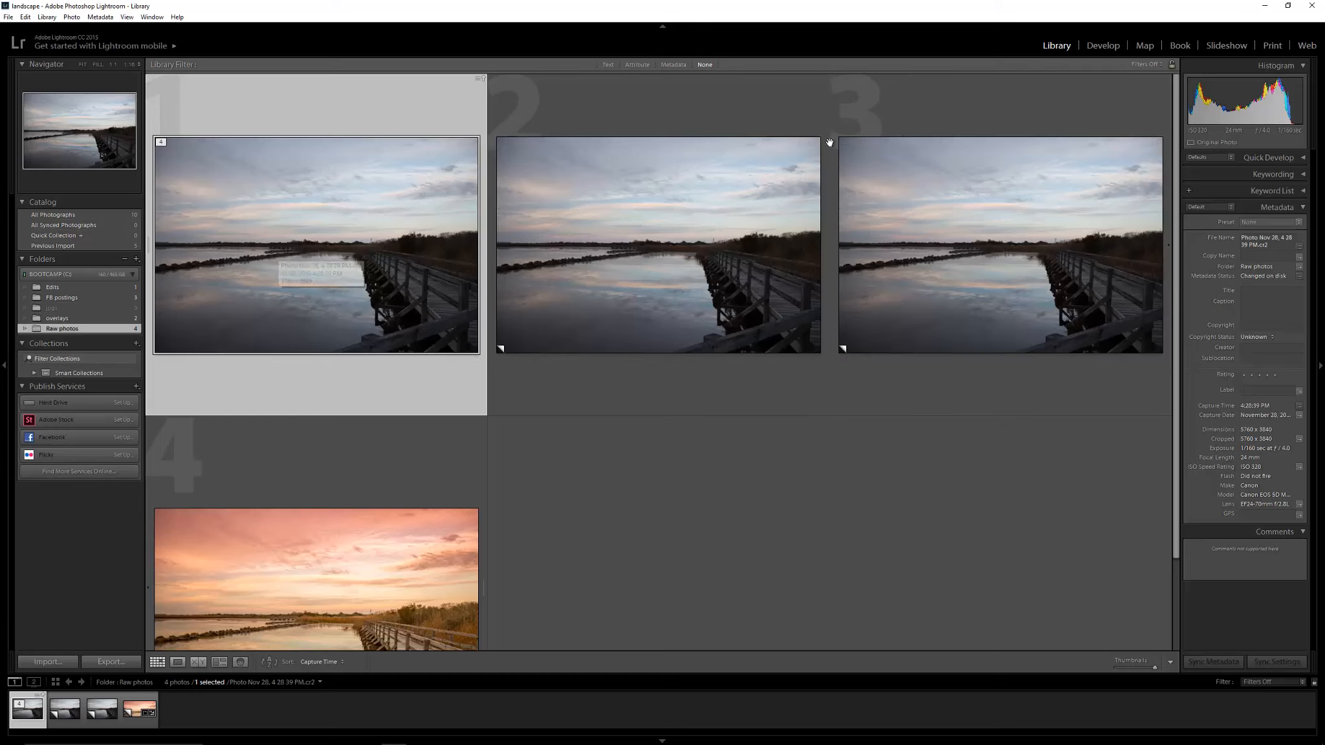
# Open unedited virtual copy Copy 3 in the Develop module and set Shadows to +88 and Highlights to -69
pyautogui.click(946, 106)
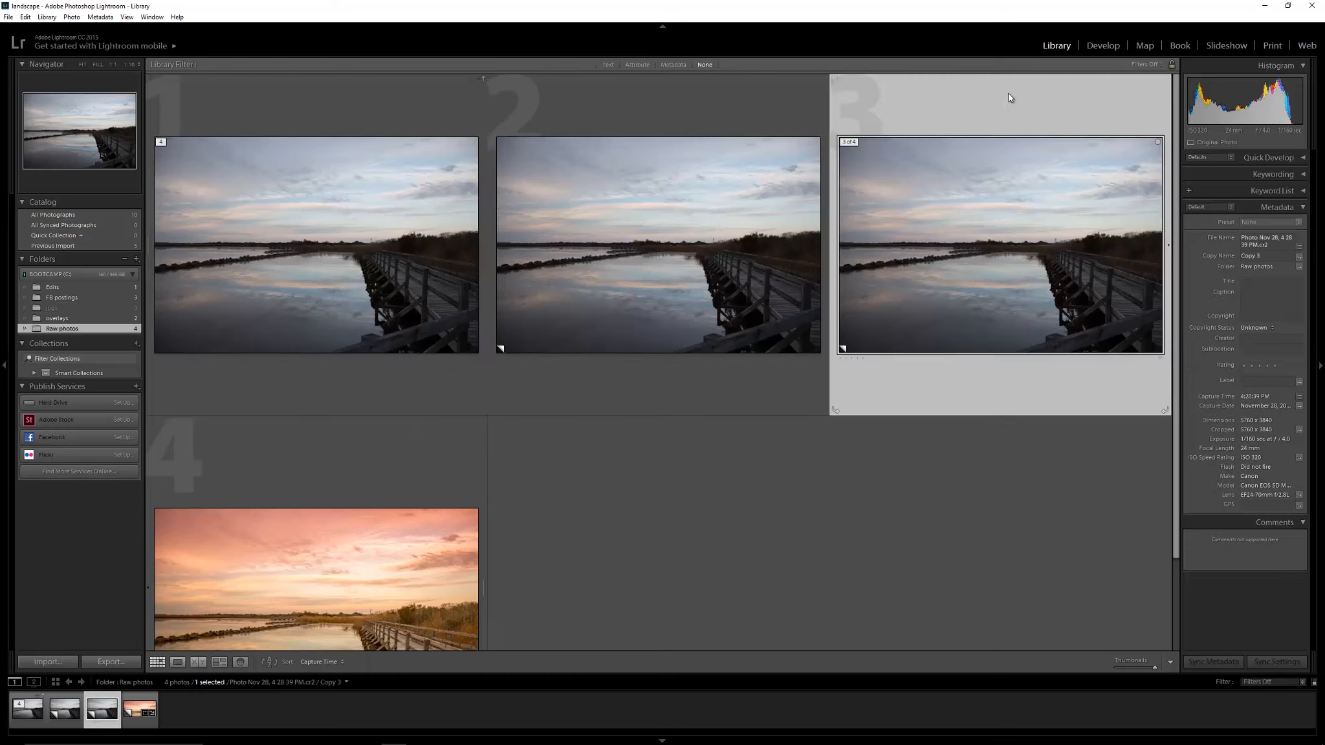
pyautogui.click(1102, 46)
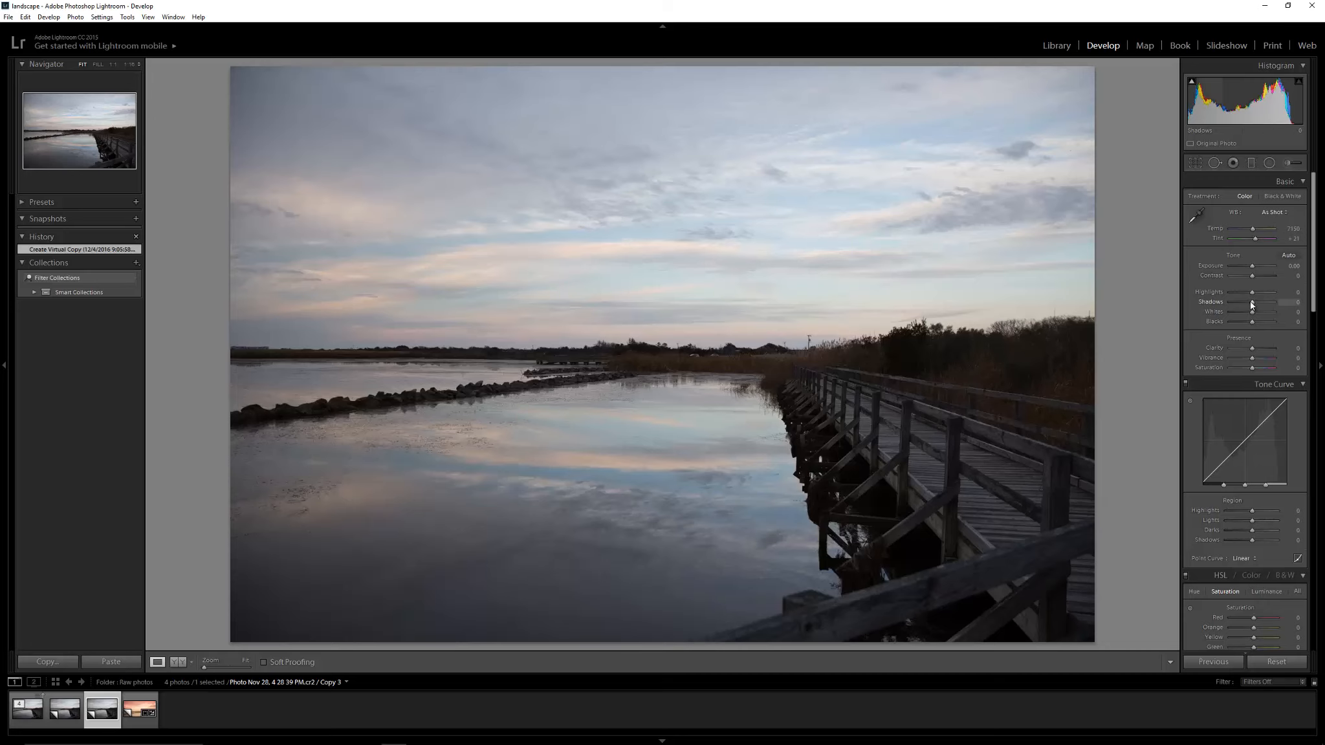
pyautogui.moveTo(1237, 302); pyautogui.dragTo(1271, 304)
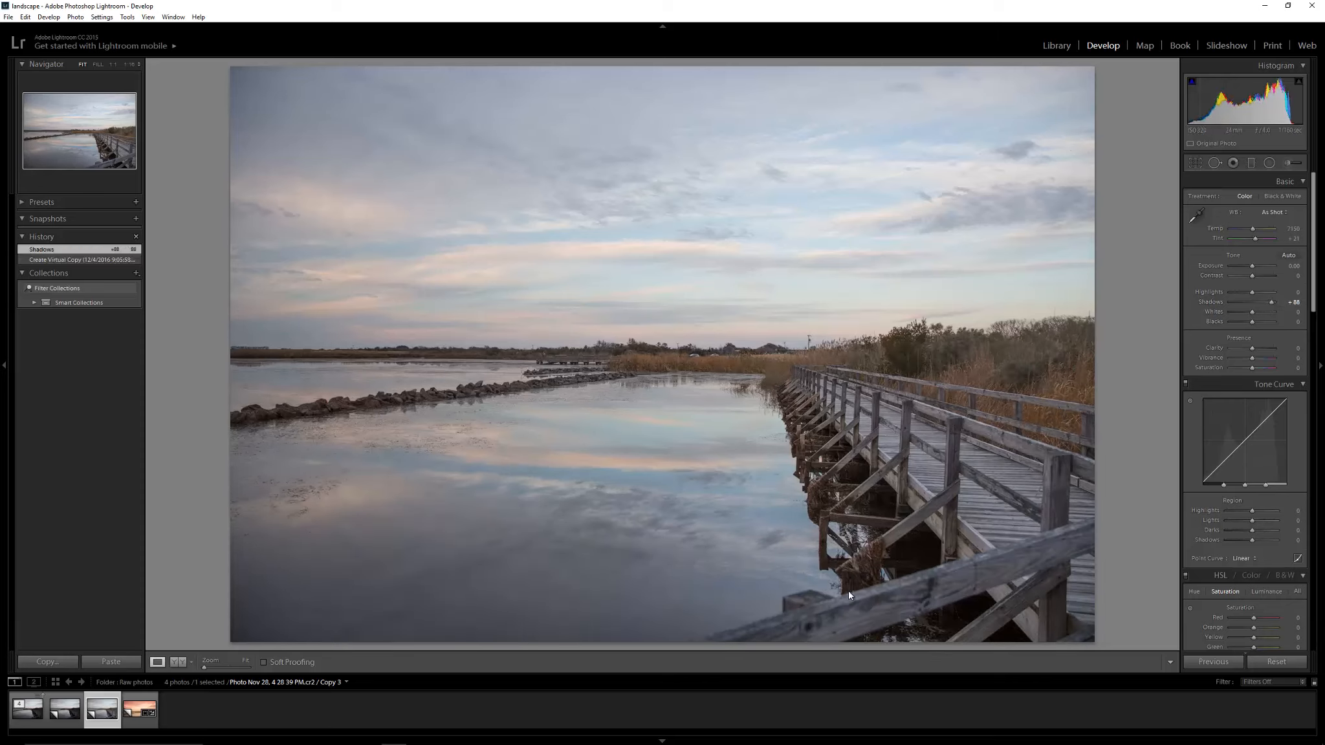
pyautogui.moveTo(1251, 291)
pyautogui.mouseDown()
pyautogui.moveTo(1216, 302)
pyautogui.moveTo(1235, 295)
pyautogui.mouseUp()
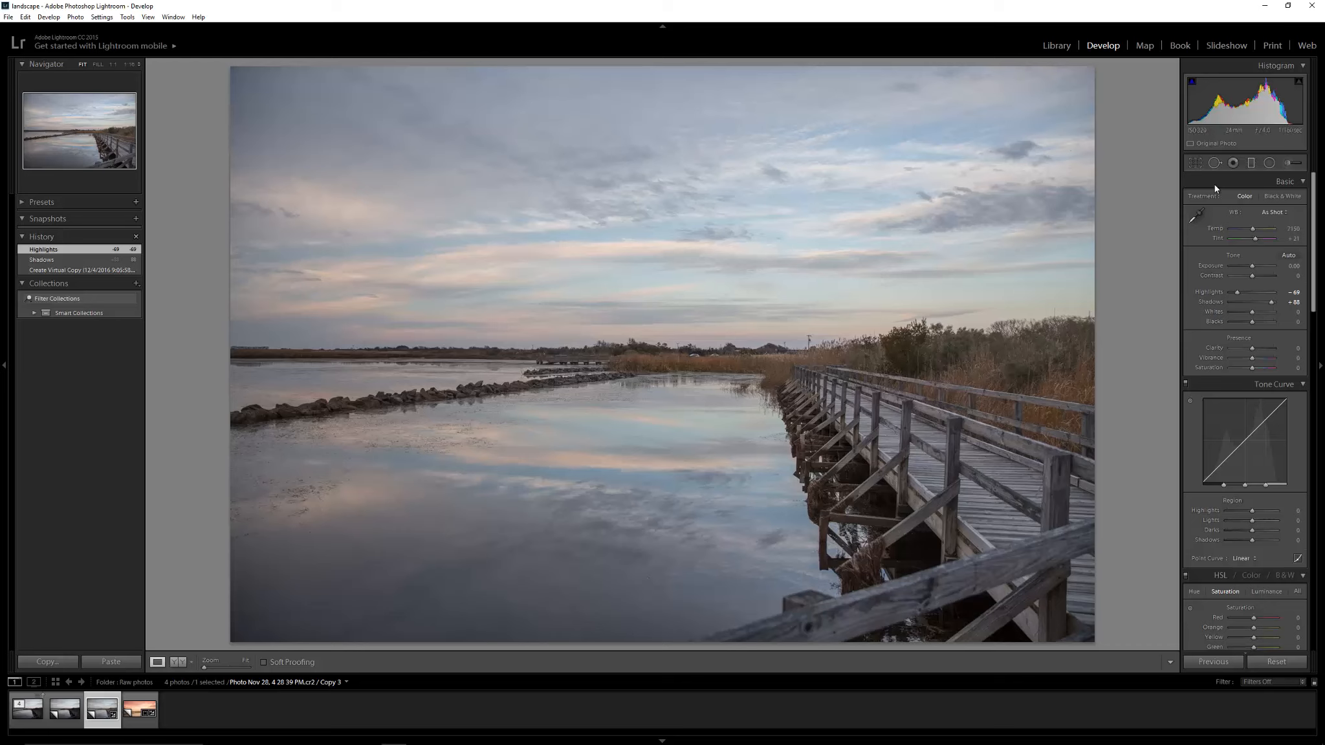
# Add a graduated filter from the top edge of the sky down to the lower water and set its Temp to 64
pyautogui.click(1250, 163)
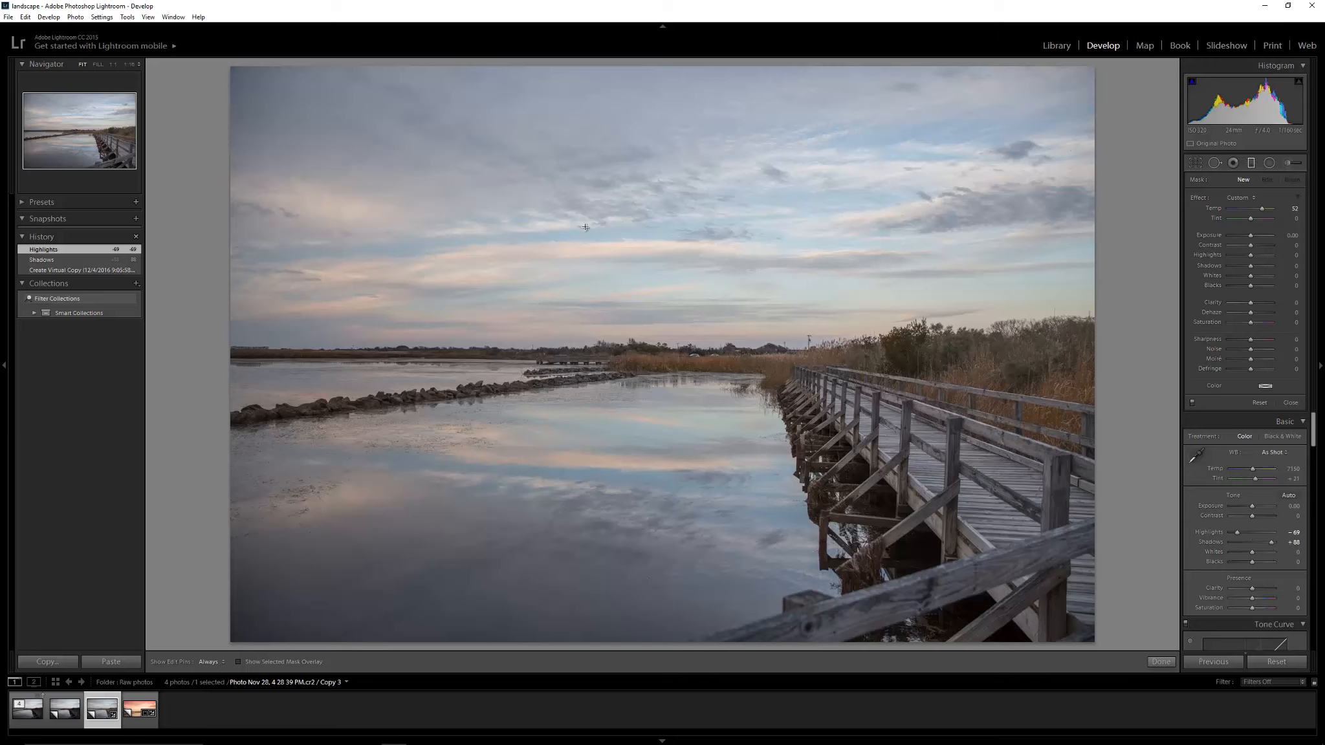
pyautogui.moveTo(645, 68); pyautogui.dragTo(645, 596)
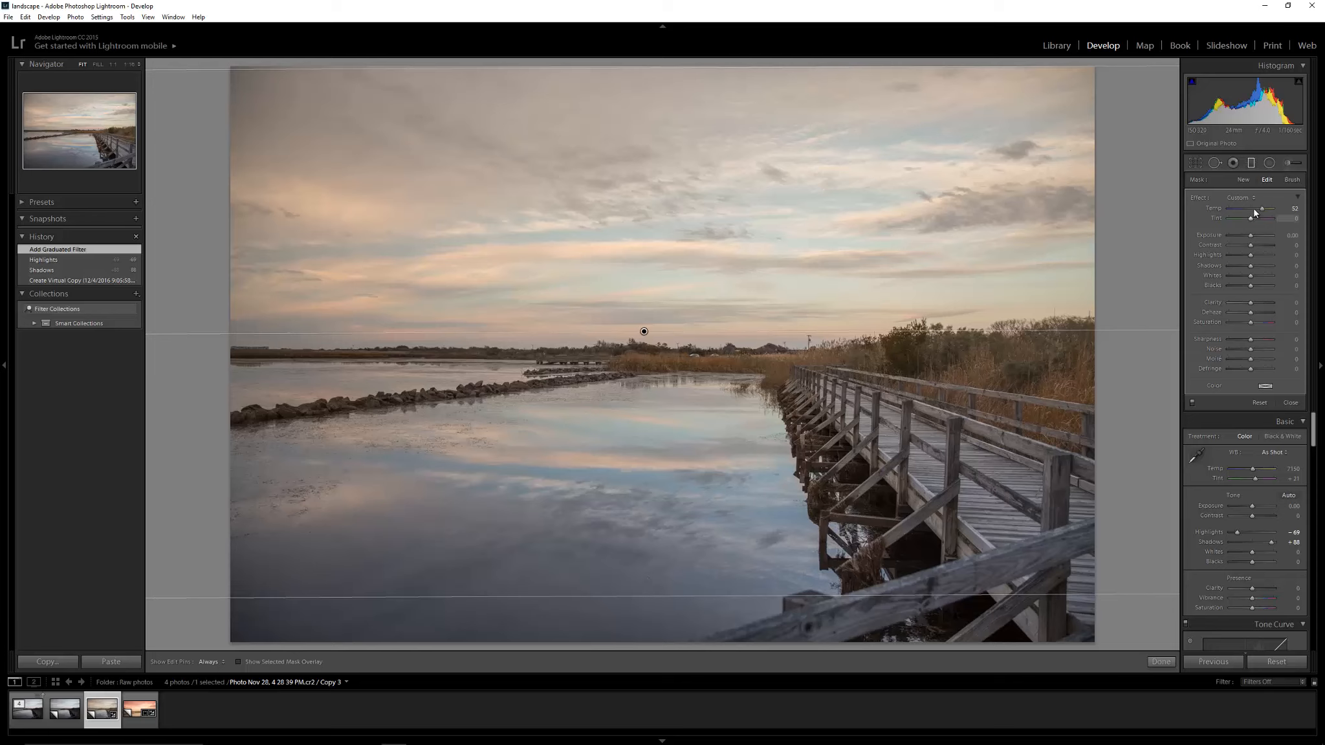
pyautogui.moveTo(1262, 209)
pyautogui.mouseDown()
pyautogui.moveTo(1245, 212)
pyautogui.moveTo(1264, 215)
pyautogui.mouseUp()
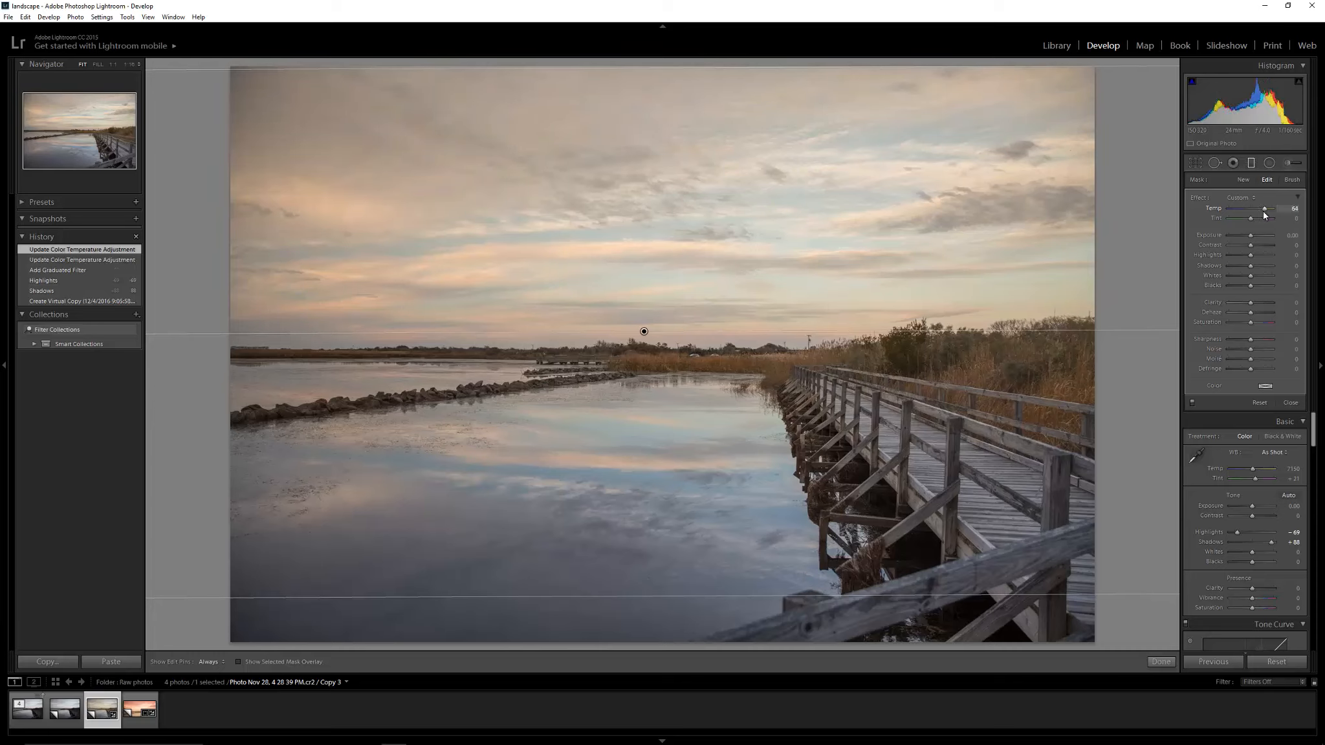
# Add a second graduated filter from the top of the sky to just below the horizon, with Temp 52 and Tint 90
pyautogui.click(1242, 181)
pyautogui.click(1251, 163)
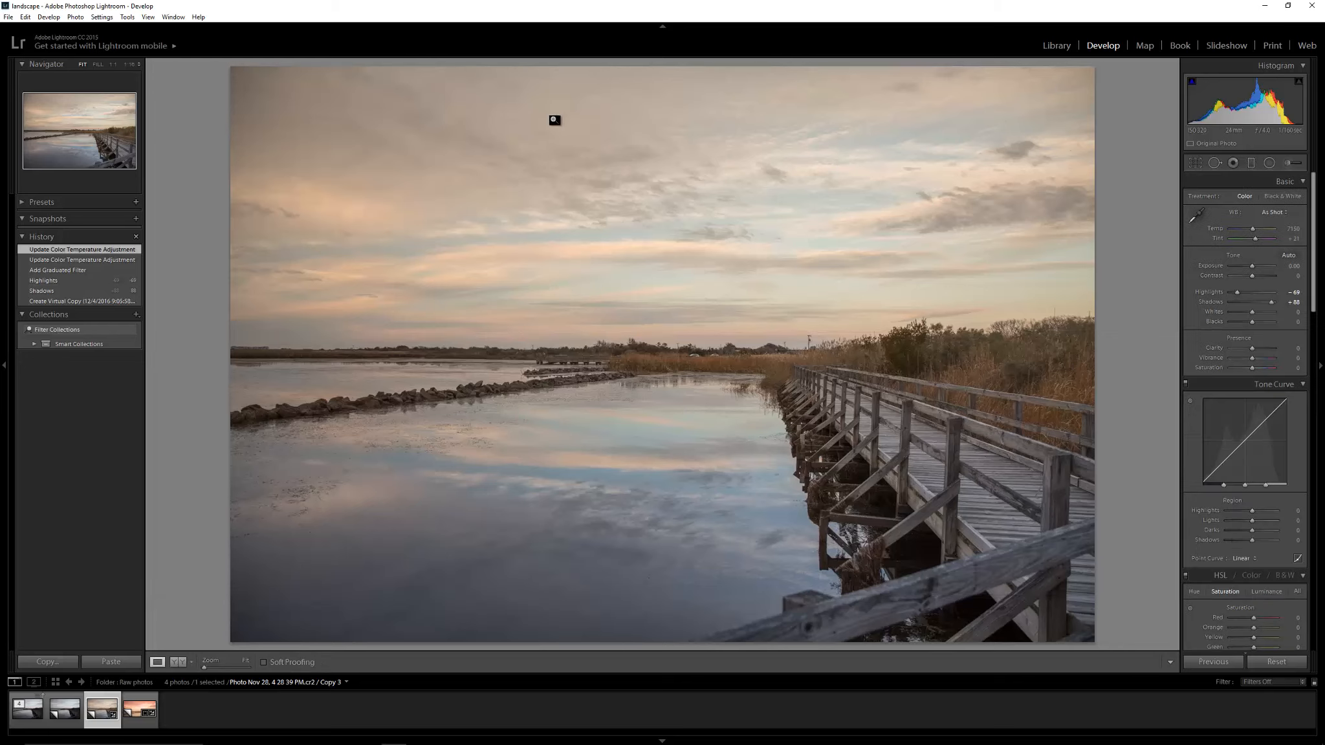
pyautogui.press('m')
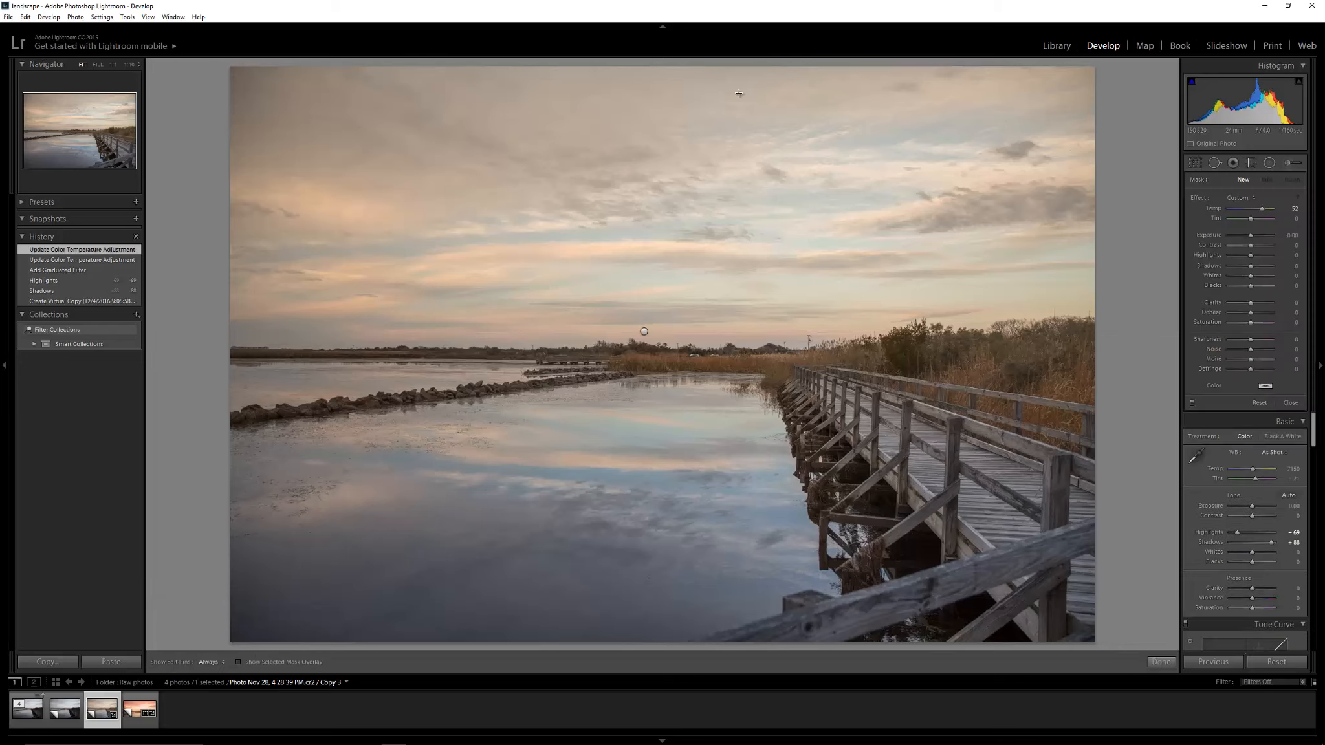
pyautogui.moveTo(635, 69); pyautogui.dragTo(638, 398)
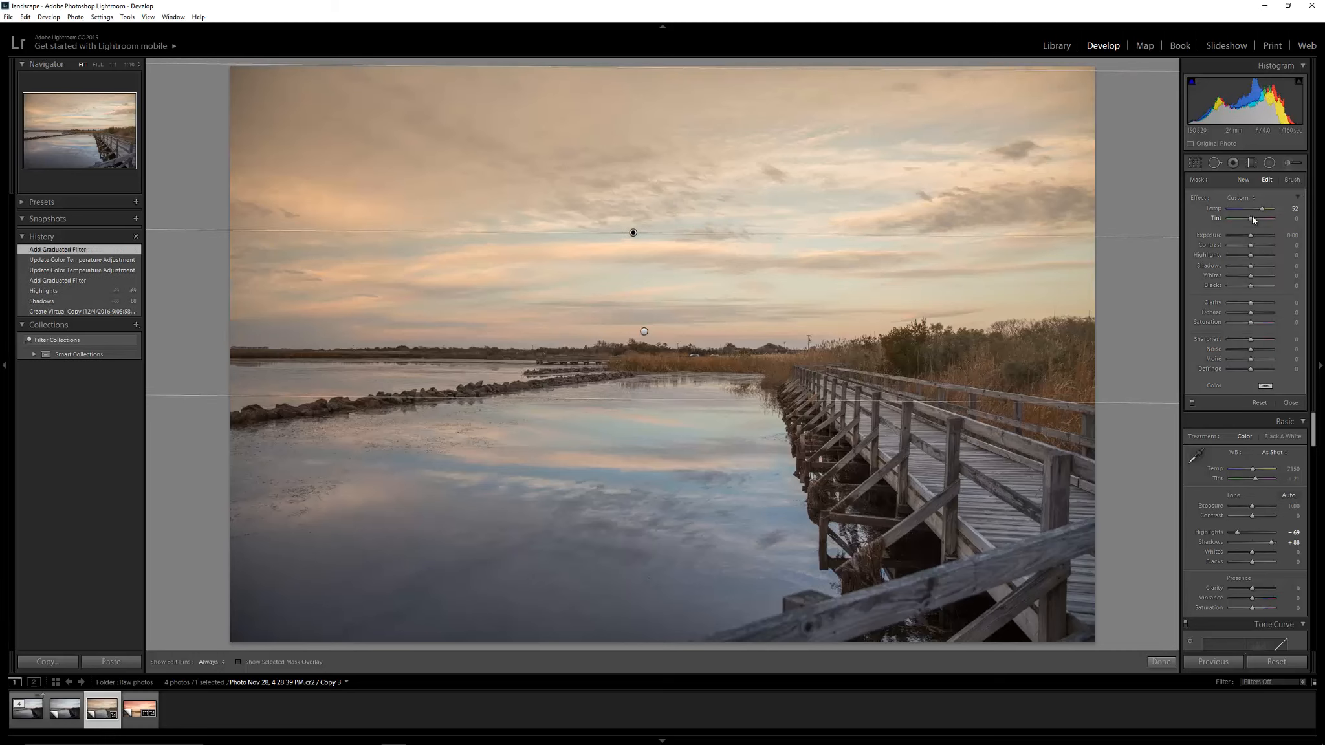
pyautogui.moveTo(1251, 217); pyautogui.dragTo(1271, 226)
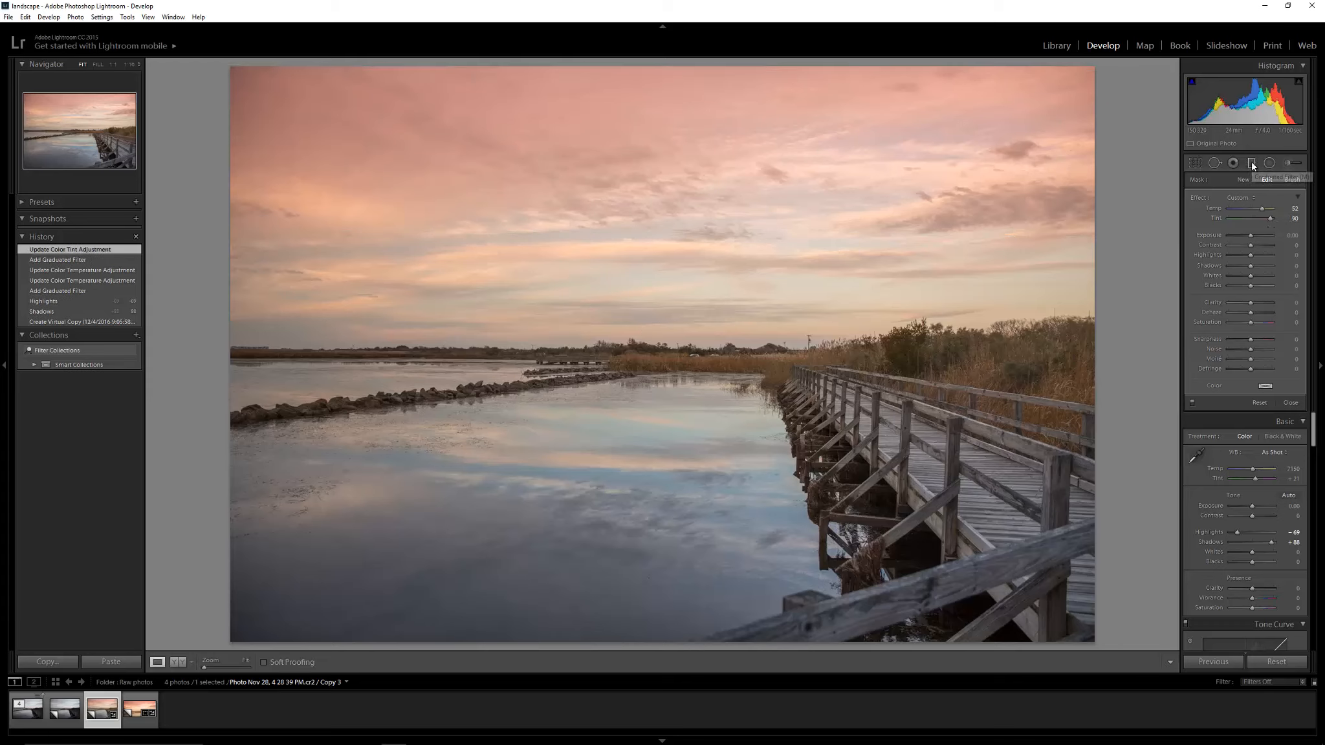
# Add a third graduated filter from the lower water up into the middle of the sky and set its Temp to 24
pyautogui.click(1242, 180)
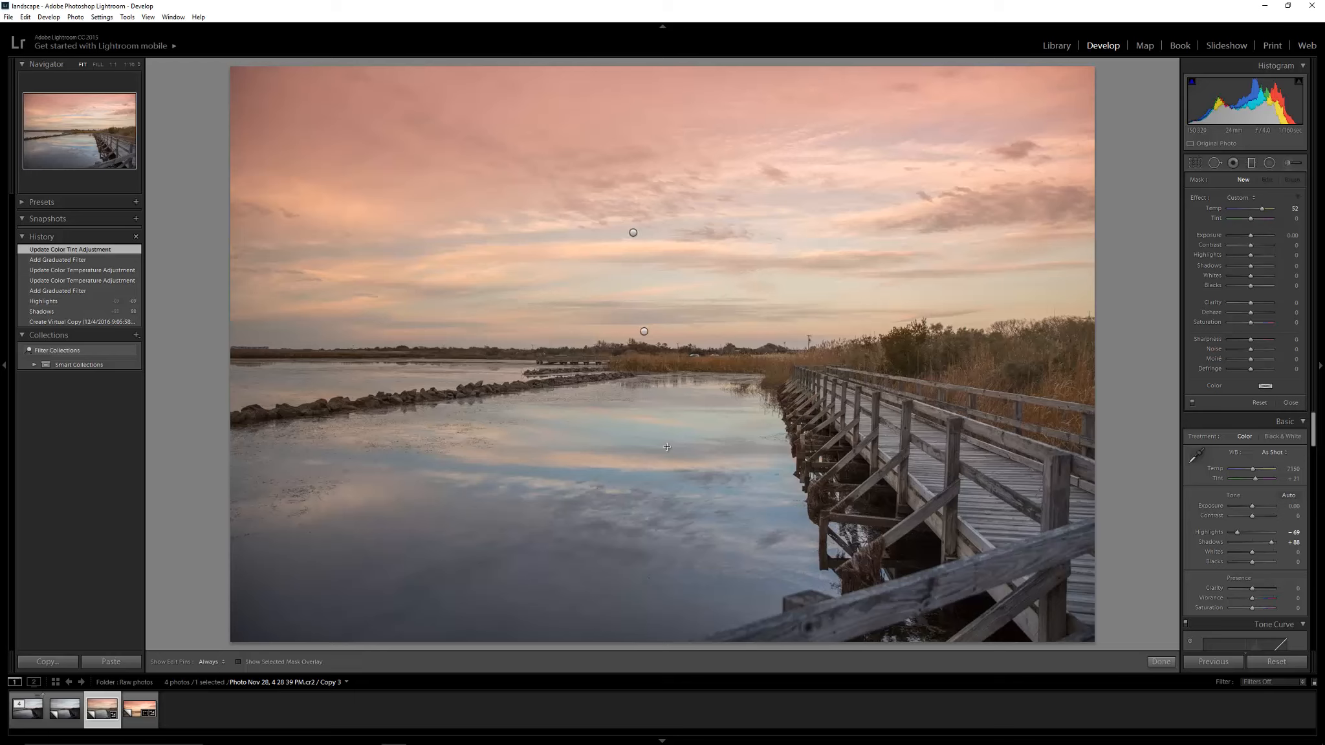
pyautogui.moveTo(633, 505); pyautogui.dragTo(637, 227)
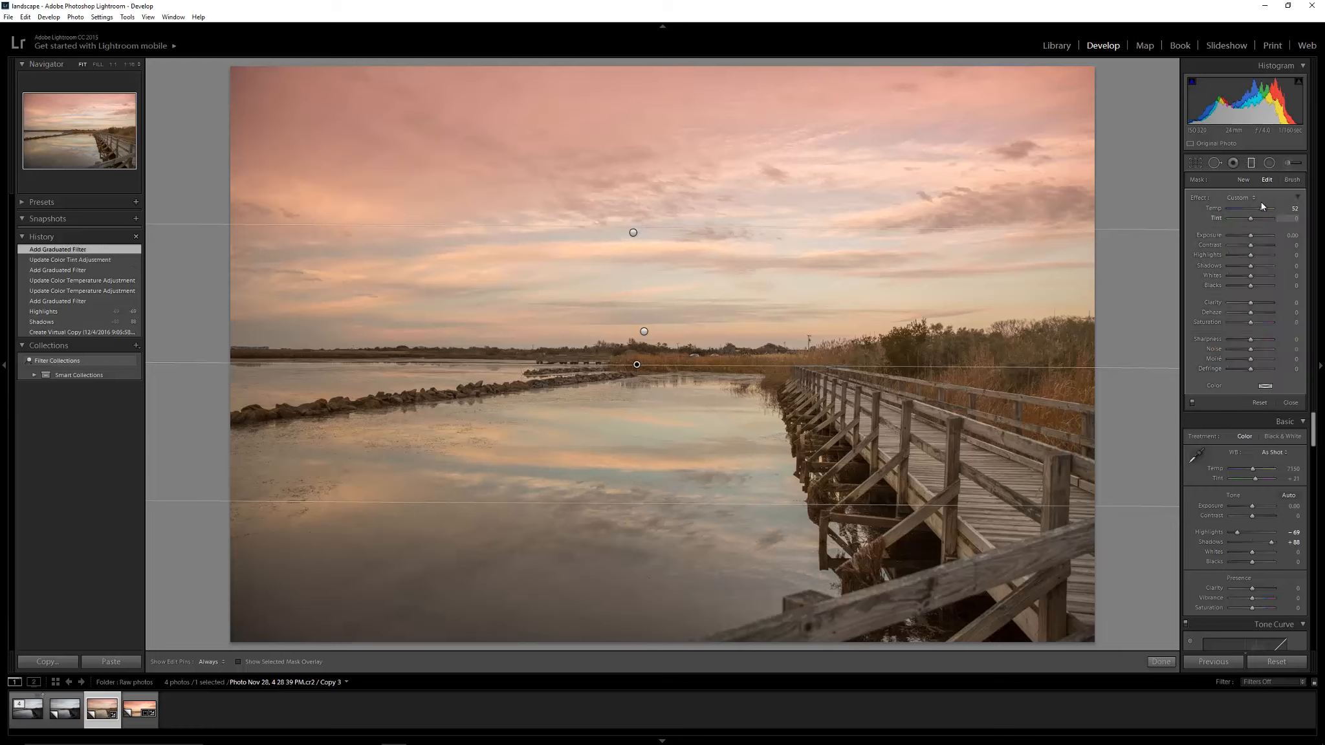
pyautogui.moveTo(1262, 209); pyautogui.dragTo(1255, 218)
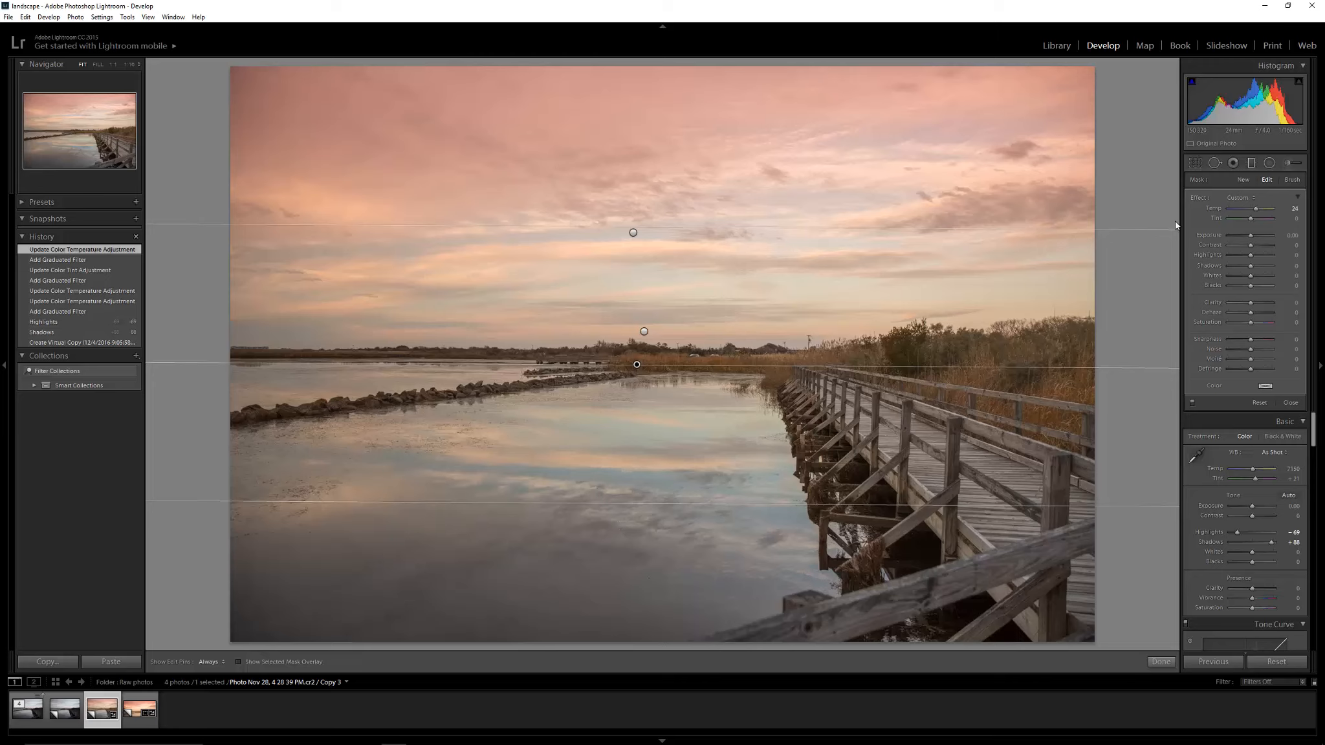
# Close the graduated filter tool and set the photo's Clarity to +14
pyautogui.click(1251, 165)
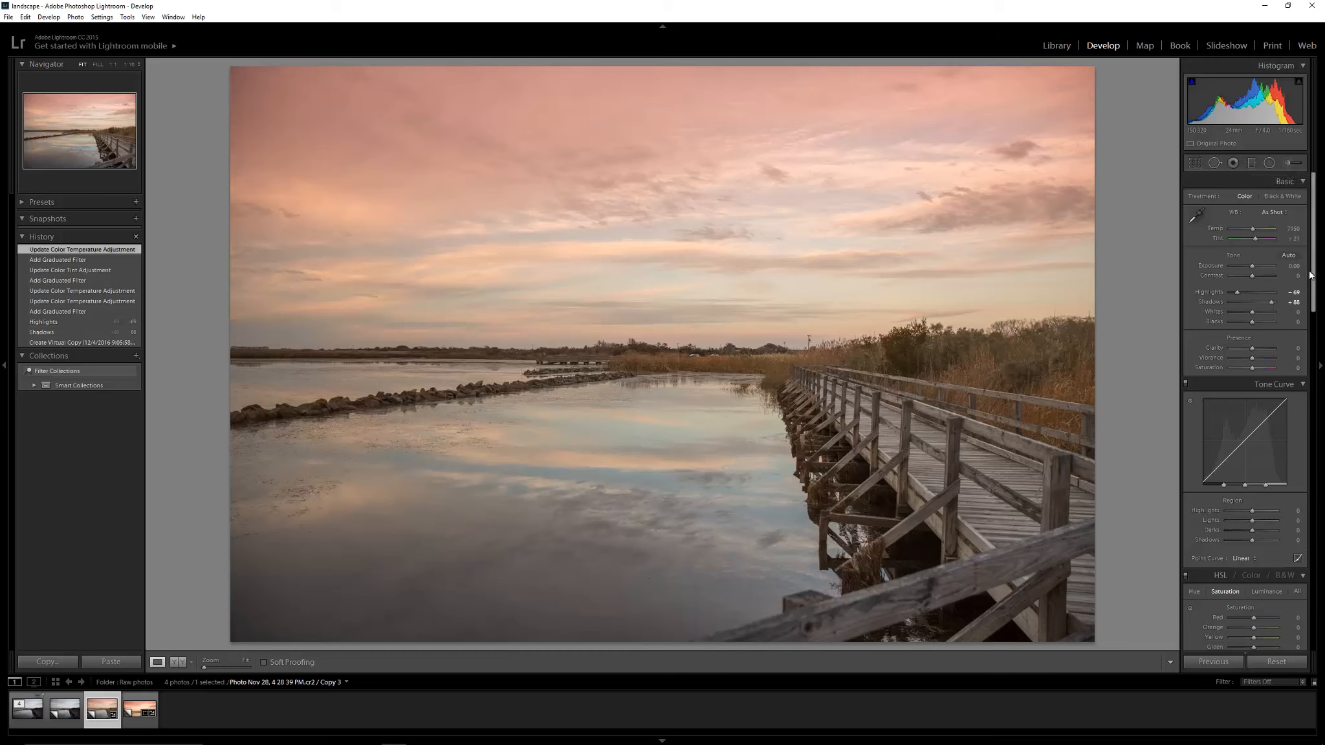
pyautogui.scroll(-2, 1313, 281)
pyautogui.scroll(2, 1313, 281)
pyautogui.scroll(-1, 1245, 414)
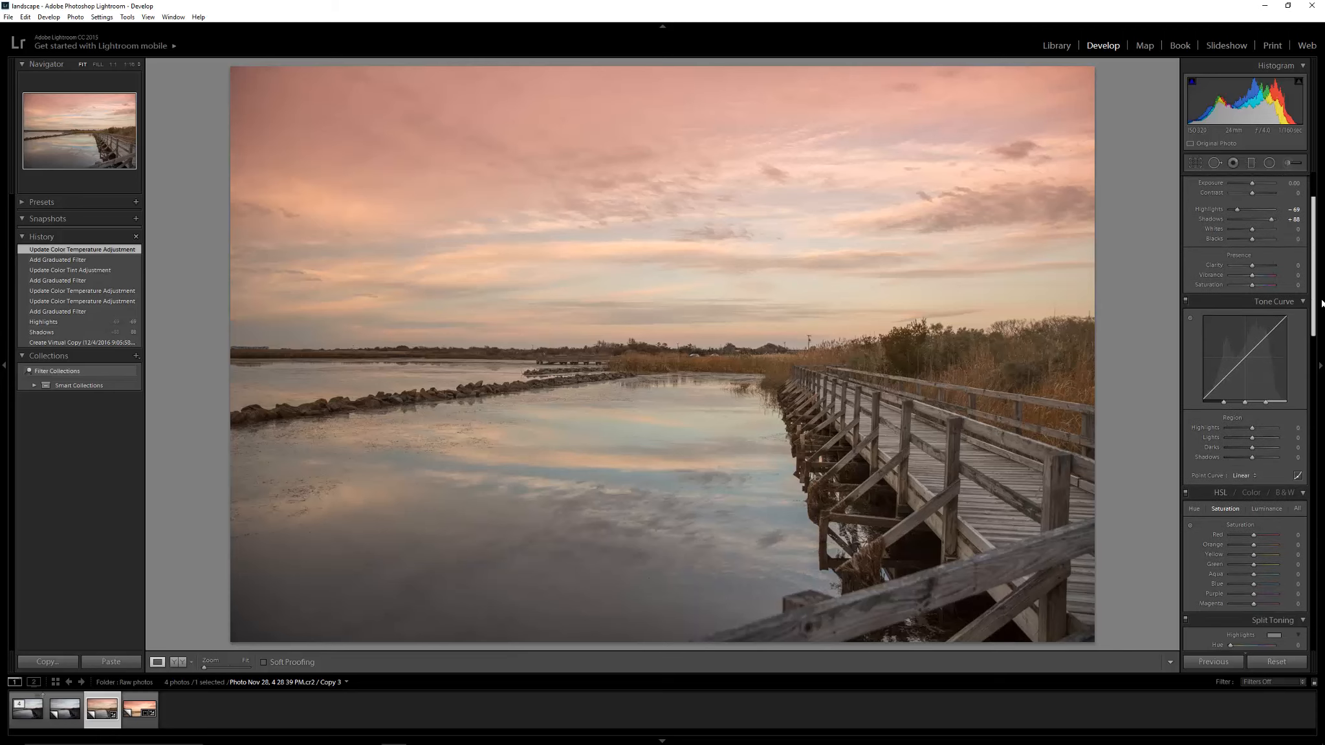
pyautogui.moveTo(1251, 327); pyautogui.dragTo(1254, 328)
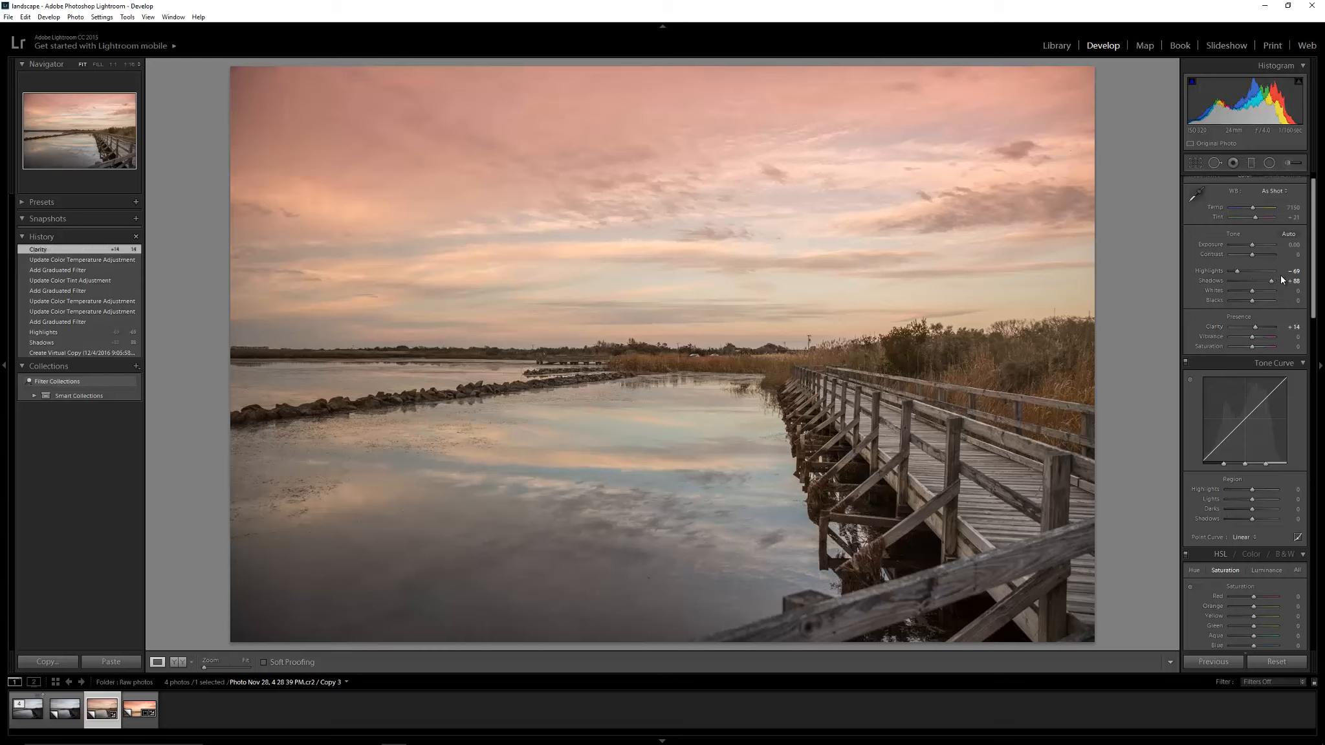
# Set Whites to +36 and Blacks to -5 while checking for clipping, and compare the photo with its unedited version
pyautogui.press('alt')
pyautogui.moveTo(1250, 292)
pyautogui.mouseDown()
pyautogui.moveTo(1264, 292)
pyautogui.moveTo(1239, 308)
pyautogui.moveTo(1251, 306)
pyautogui.mouseUp()
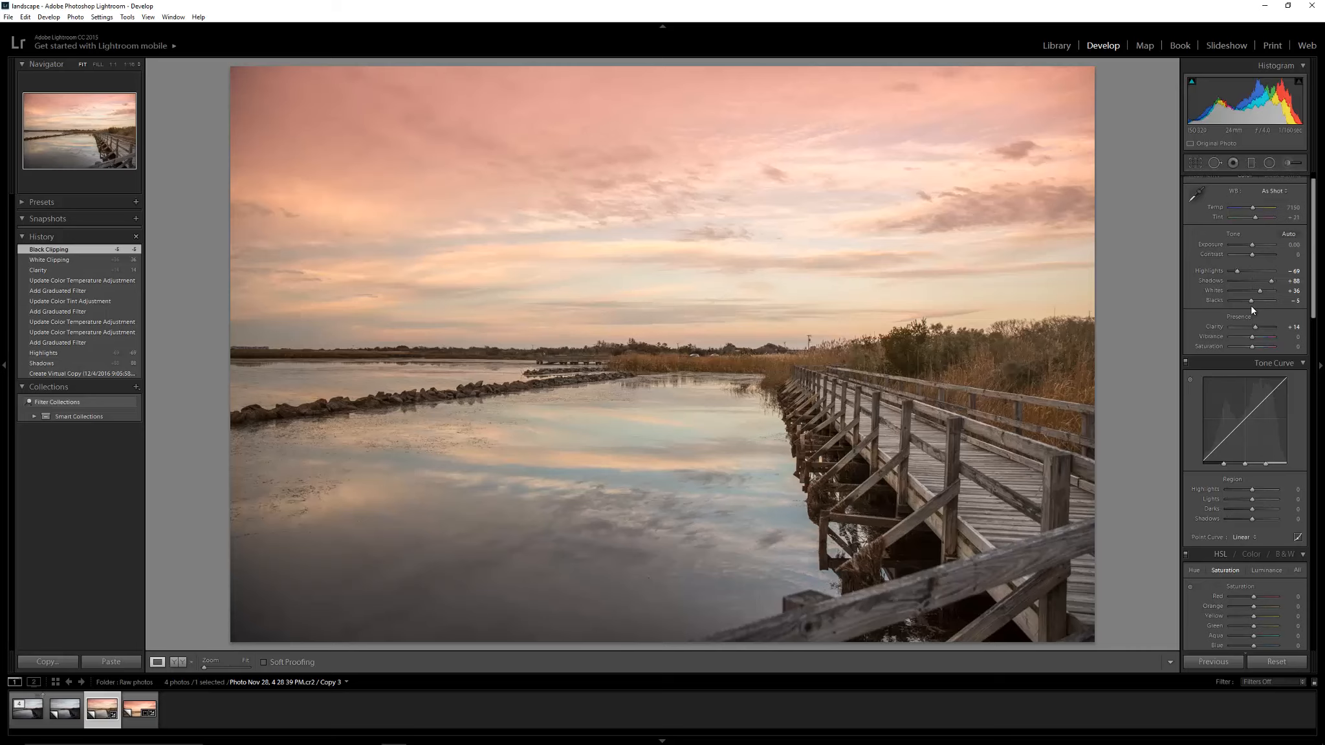
pyautogui.press('\\')
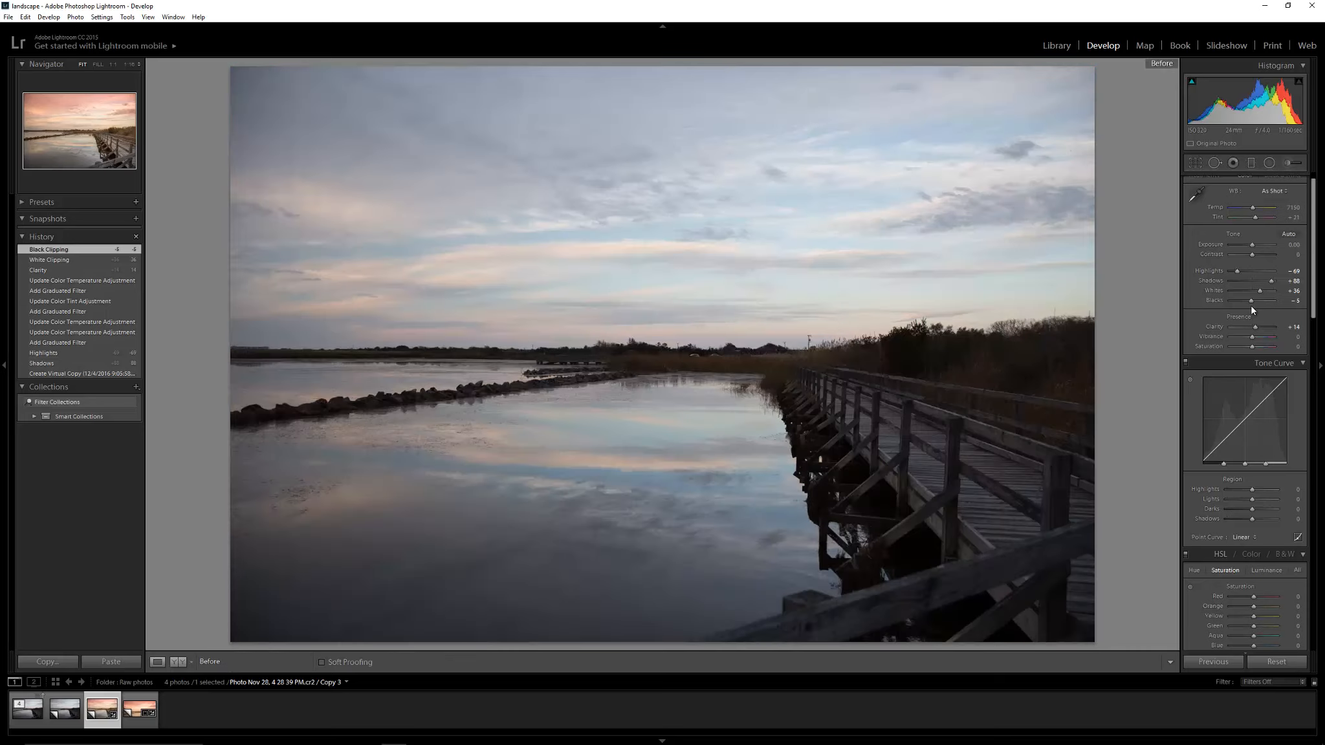
pyautogui.press('\\')
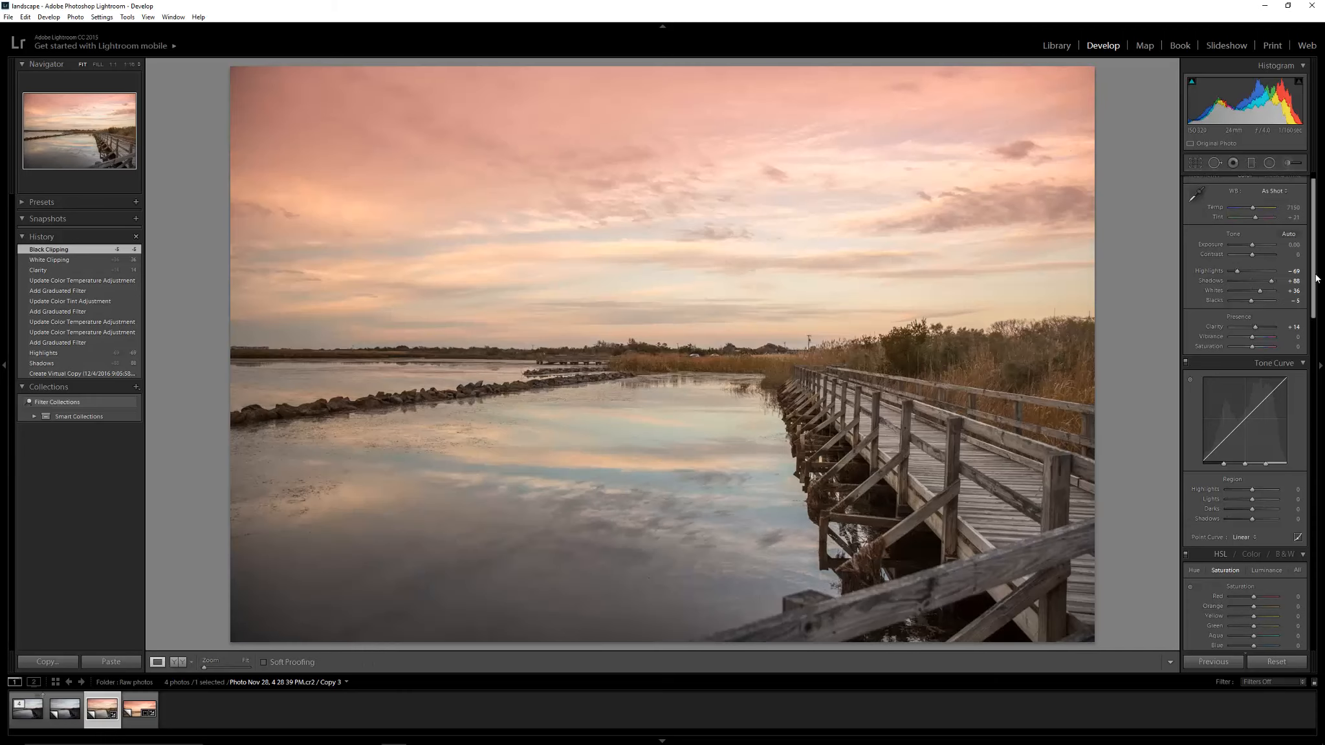
# Set the photo's luminance noise reduction to 45, keeping the sharpening amount at 25
pyautogui.moveTo(1313, 303); pyautogui.dragTo(1283, 463)
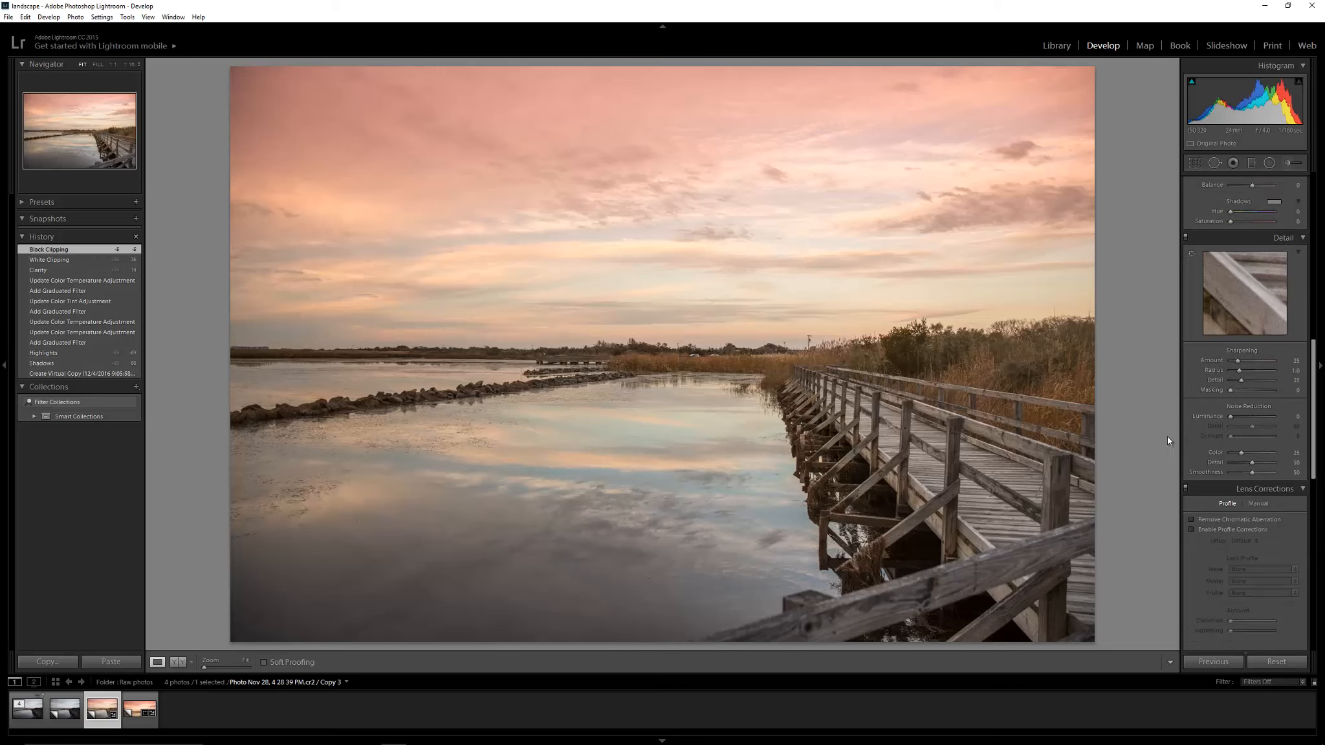
pyautogui.moveTo(1229, 416); pyautogui.dragTo(1236, 420)
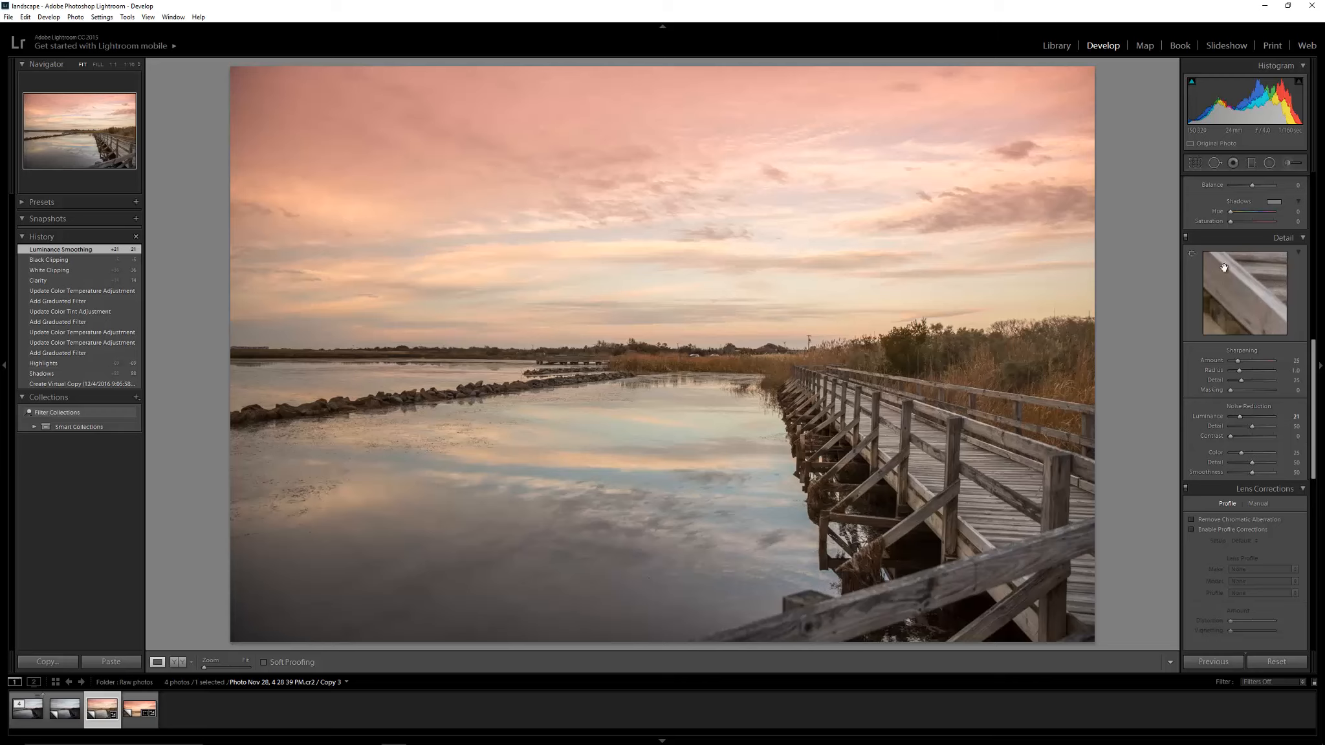
pyautogui.click(1192, 253)
pyautogui.moveTo(1238, 360); pyautogui.dragTo(1238, 361)
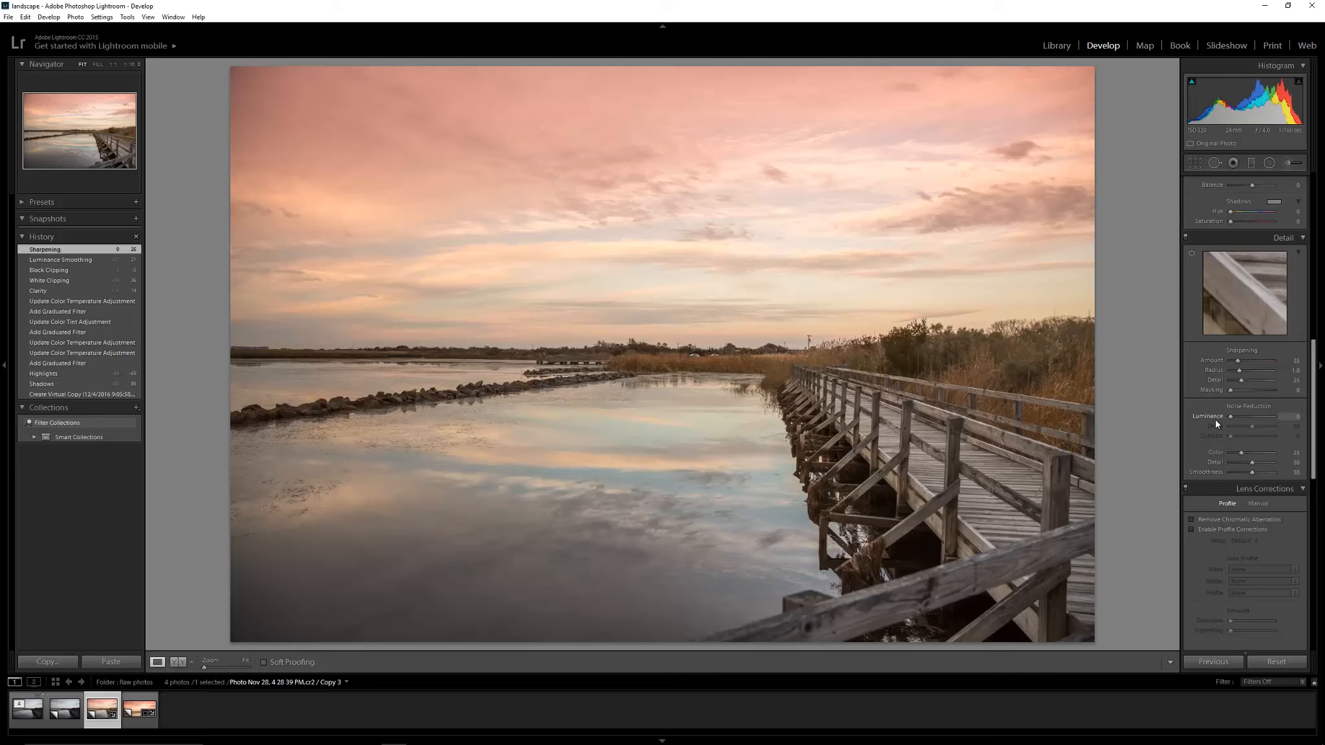
pyautogui.moveTo(1235, 417); pyautogui.dragTo(1250, 424)
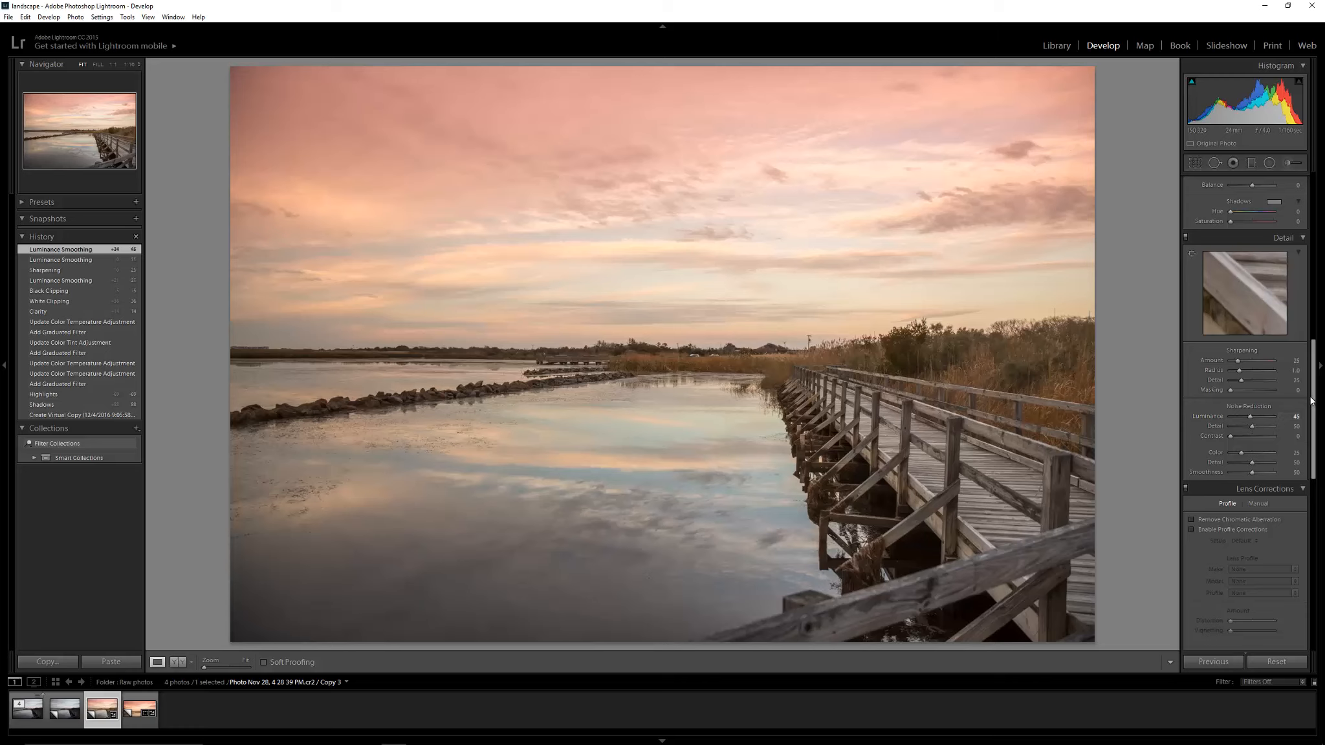
# Turn on chromatic aberration removal and lens profile corrections for the photo
pyautogui.click(1191, 519)
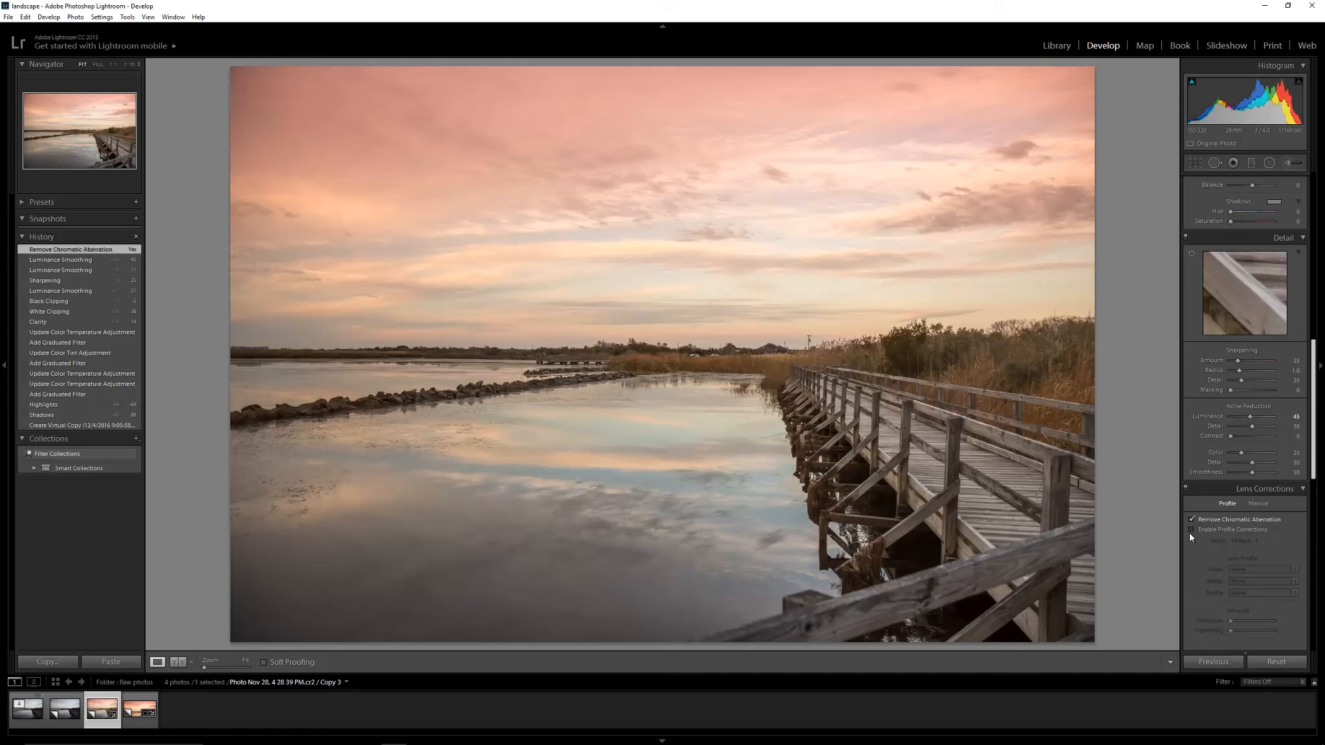
pyautogui.click(1191, 529)
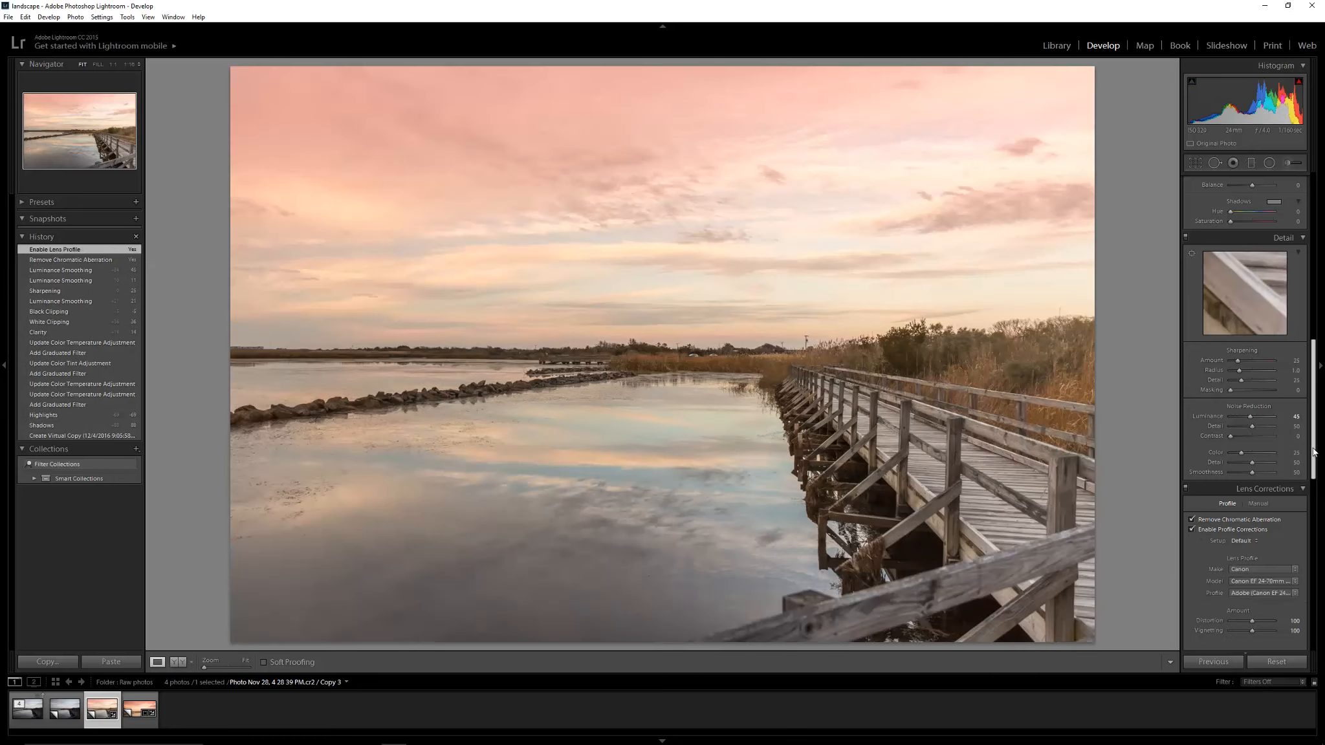
# Add a post-crop vignette with Amount -100, Midpoint 0 and Feather 80, judging it on a small view of the photo
pyautogui.moveTo(1313, 454); pyautogui.dragTo(1301, 508)
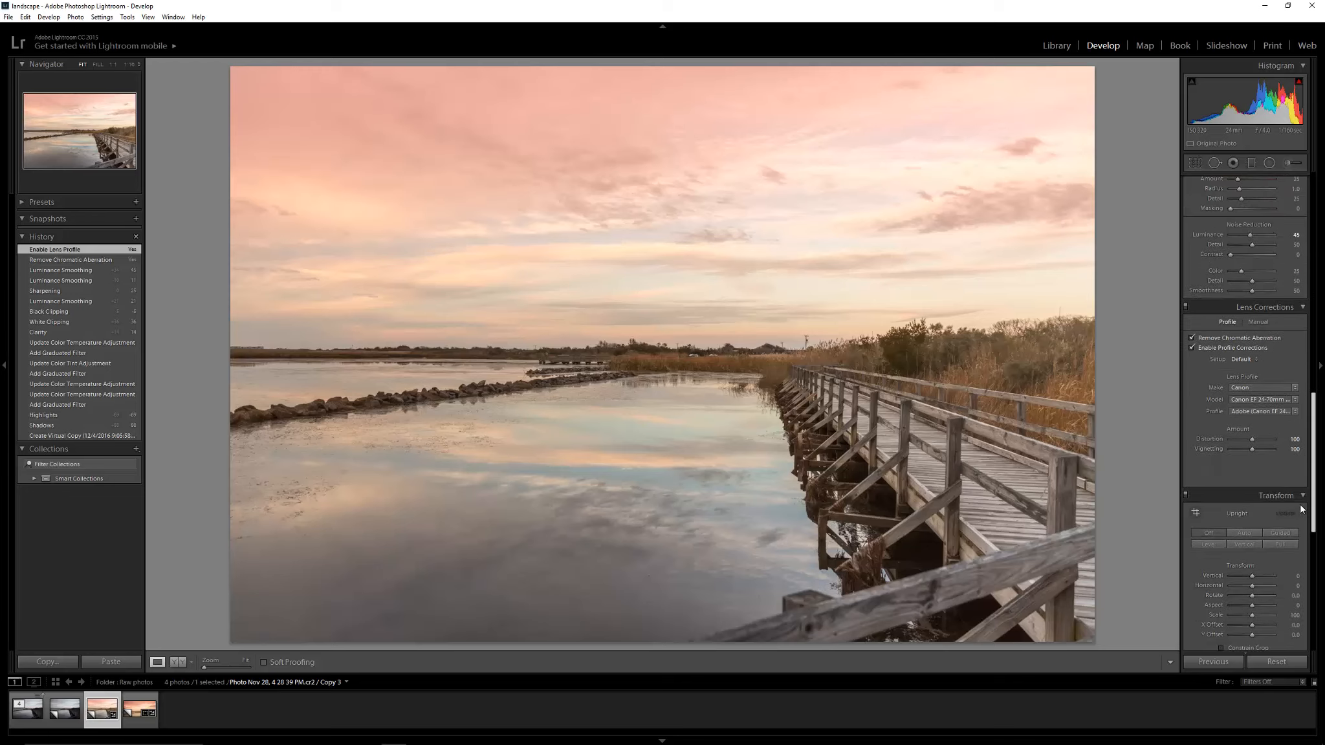
pyautogui.scroll(-2, 1302, 518)
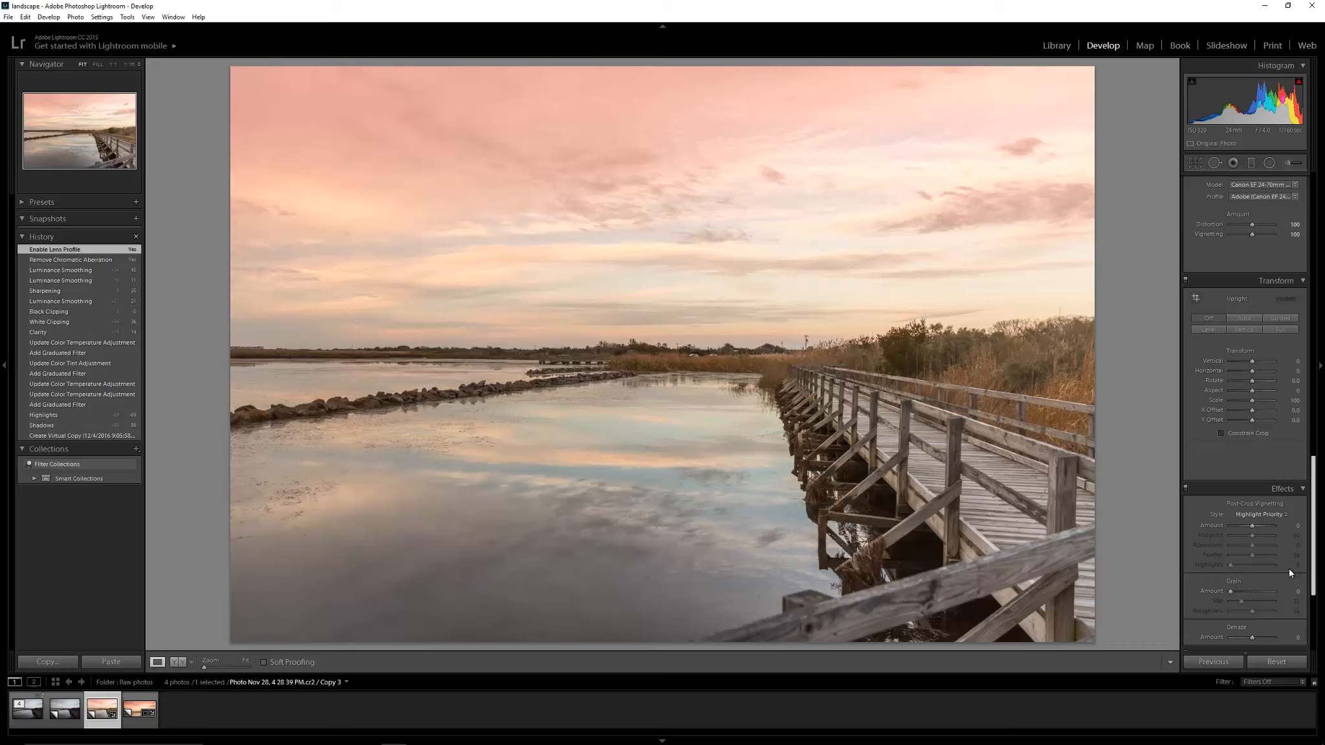
pyautogui.scroll(-3, 1289, 573)
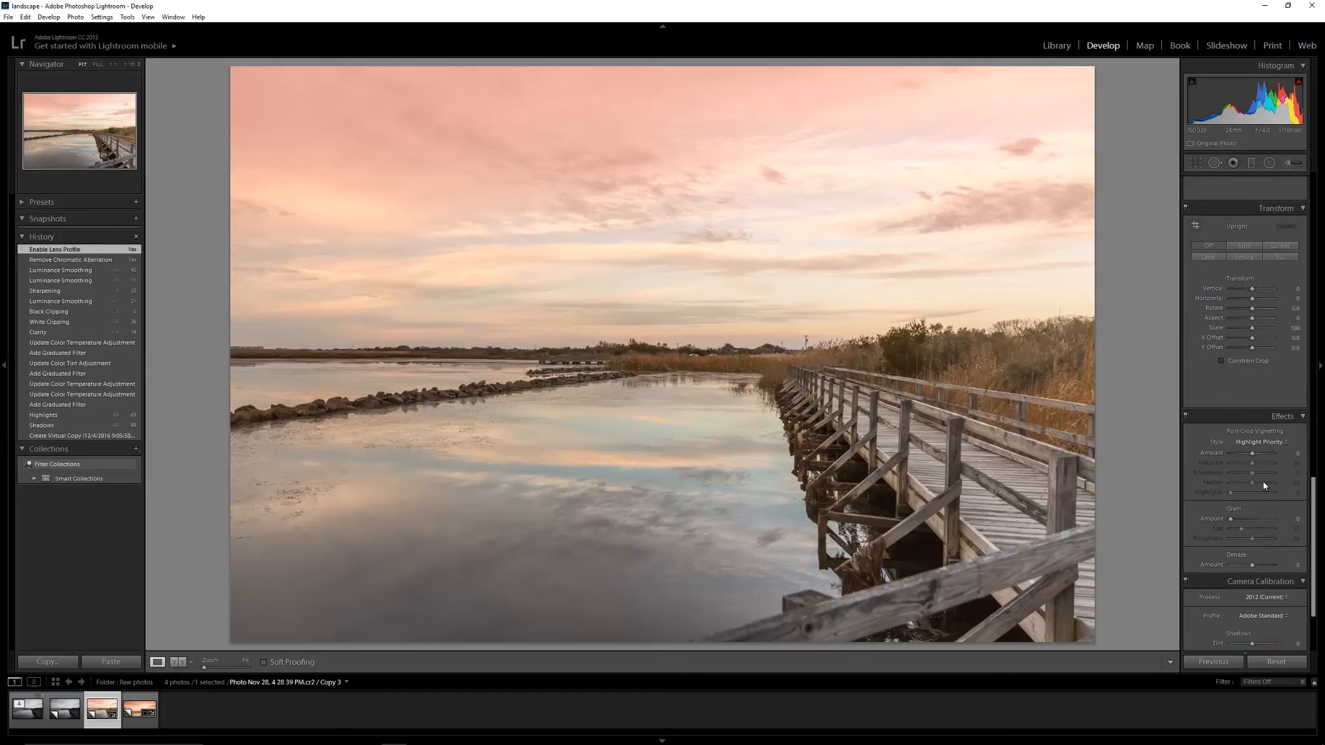
pyautogui.moveTo(1250, 458); pyautogui.dragTo(1189, 471)
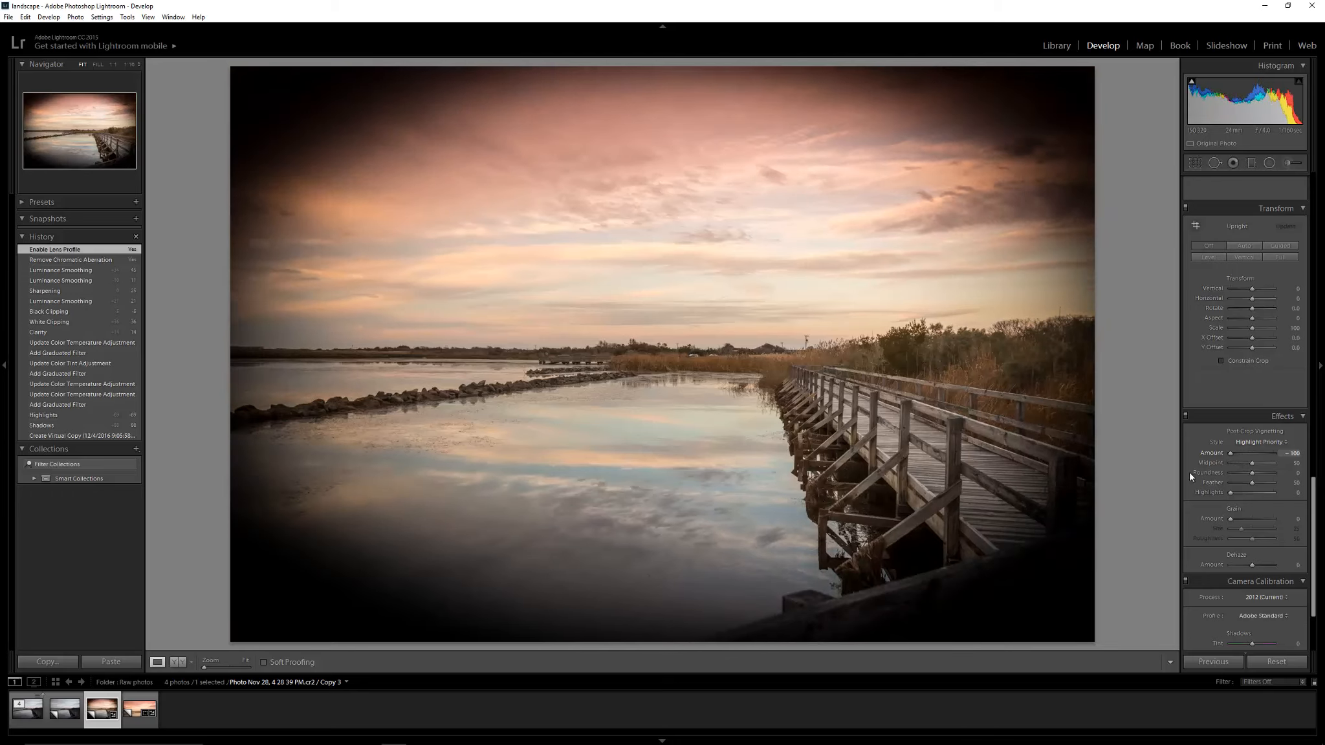
pyautogui.click(136, 65)
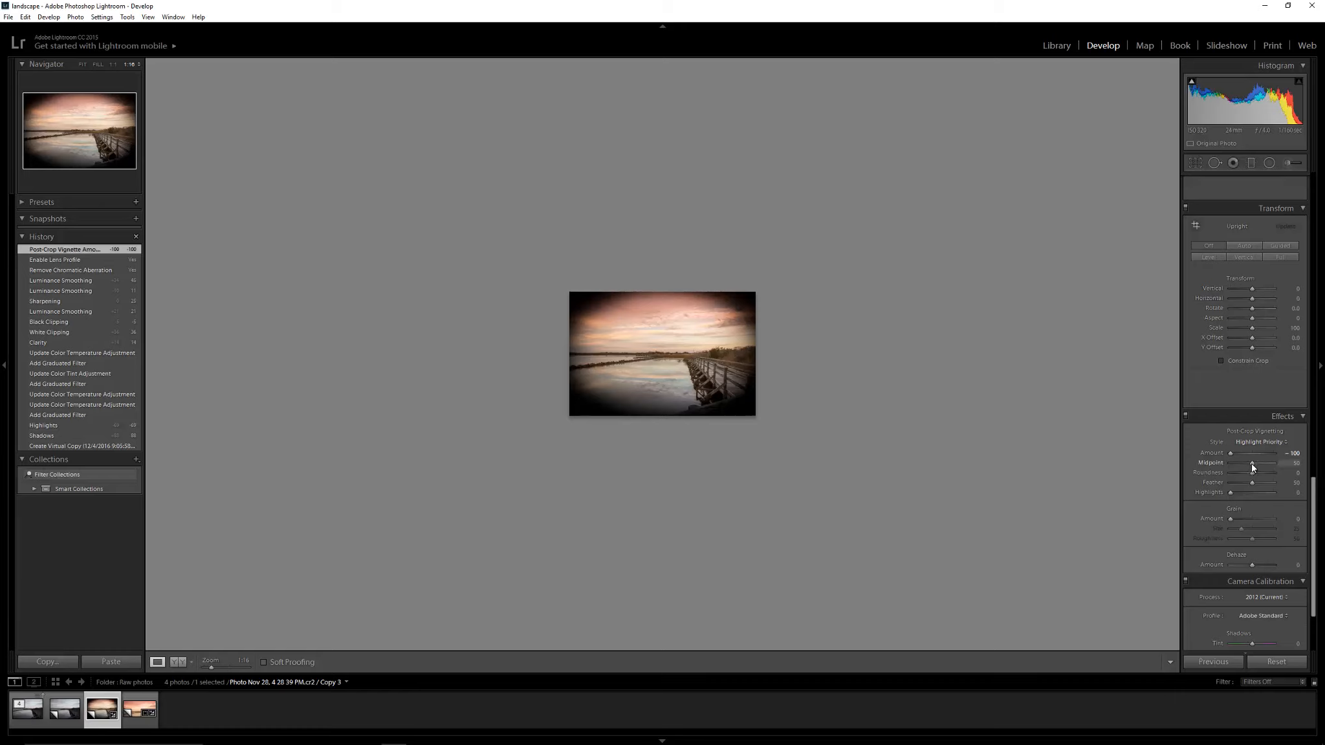
pyautogui.moveTo(1252, 465); pyautogui.dragTo(1245, 498)
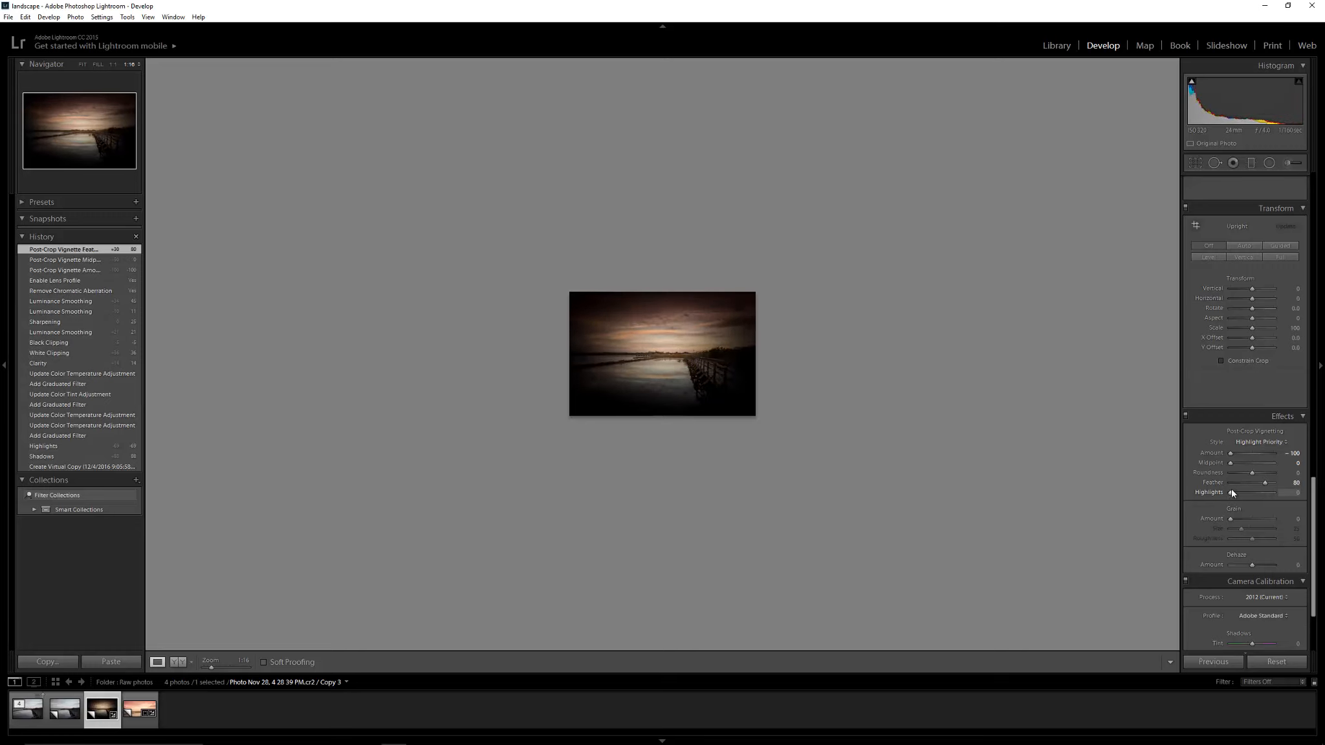
# Soften the post-crop vignette to an Amount of -17 and return the photo to fit view
pyautogui.moveTo(1231, 454); pyautogui.dragTo(1248, 458)
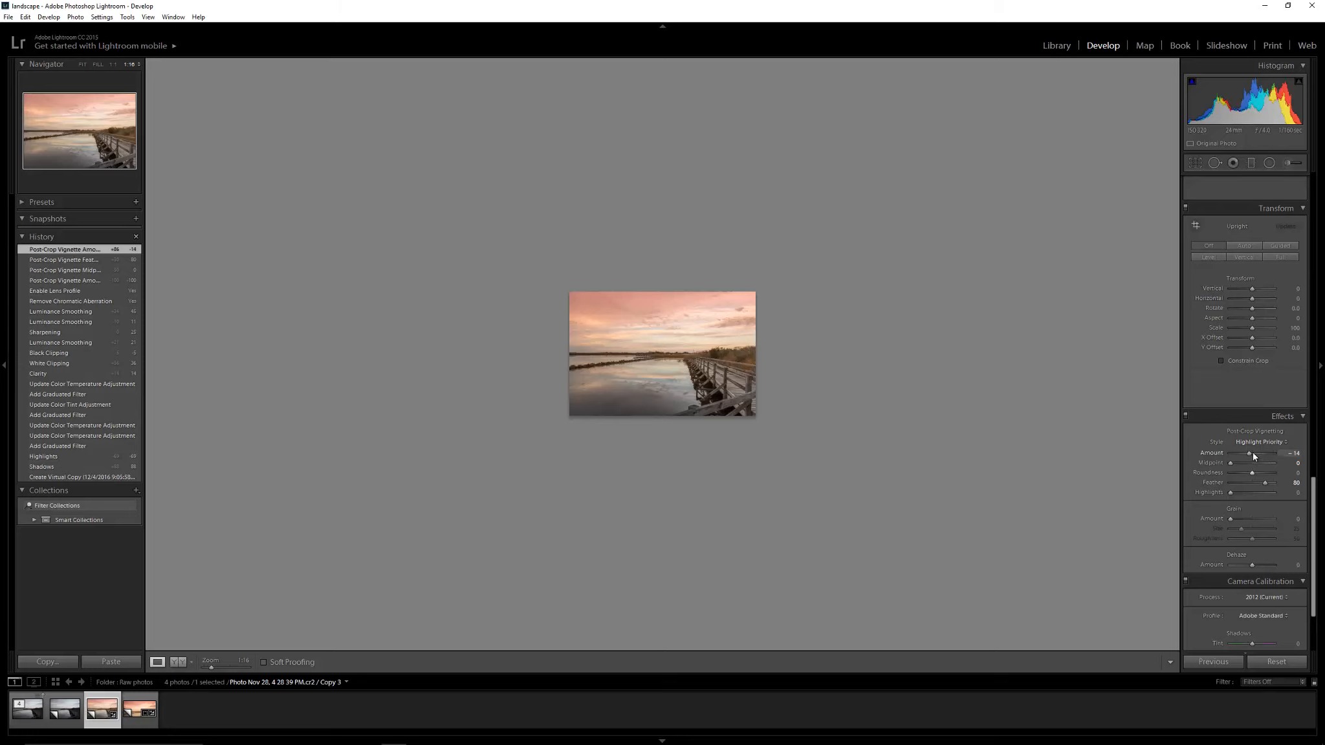
pyautogui.moveTo(1250, 453); pyautogui.dragTo(1252, 453)
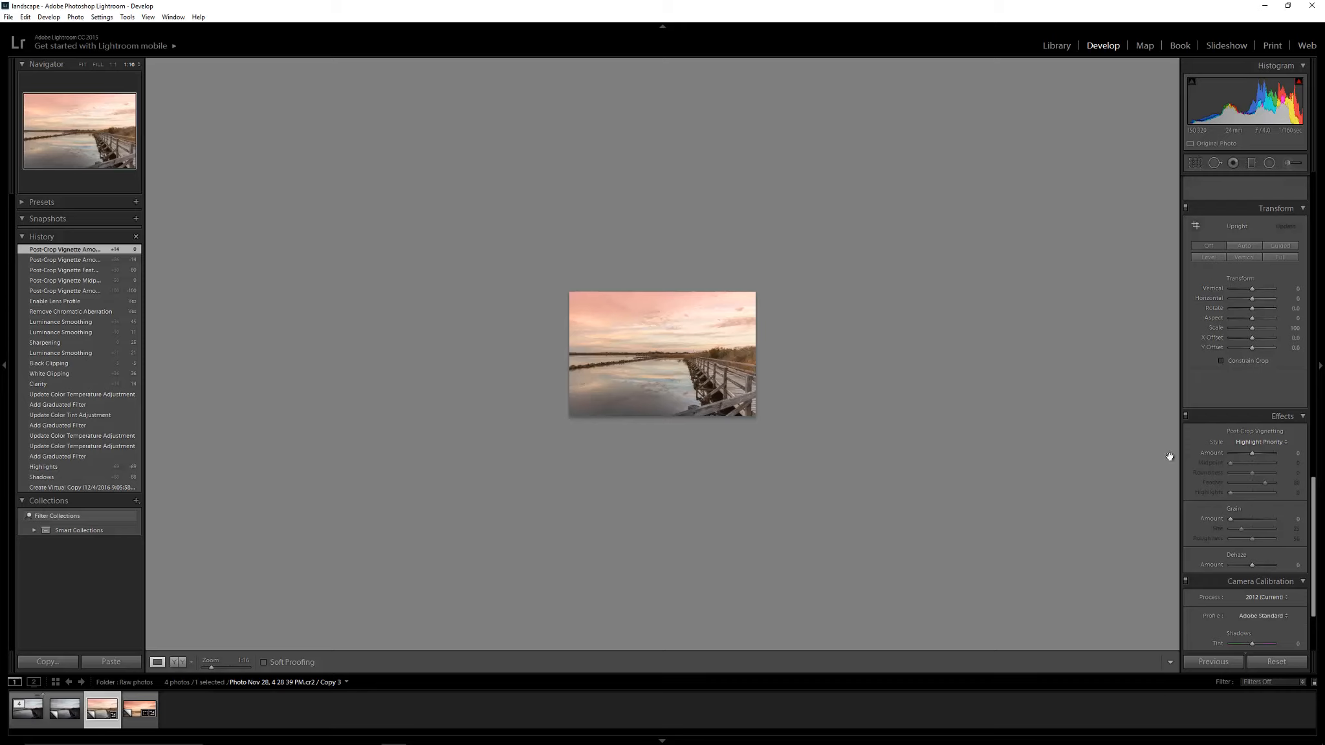
pyautogui.moveTo(1252, 455)
pyautogui.mouseDown()
pyautogui.moveTo(1264, 455)
pyautogui.moveTo(1249, 457)
pyautogui.mouseUp()
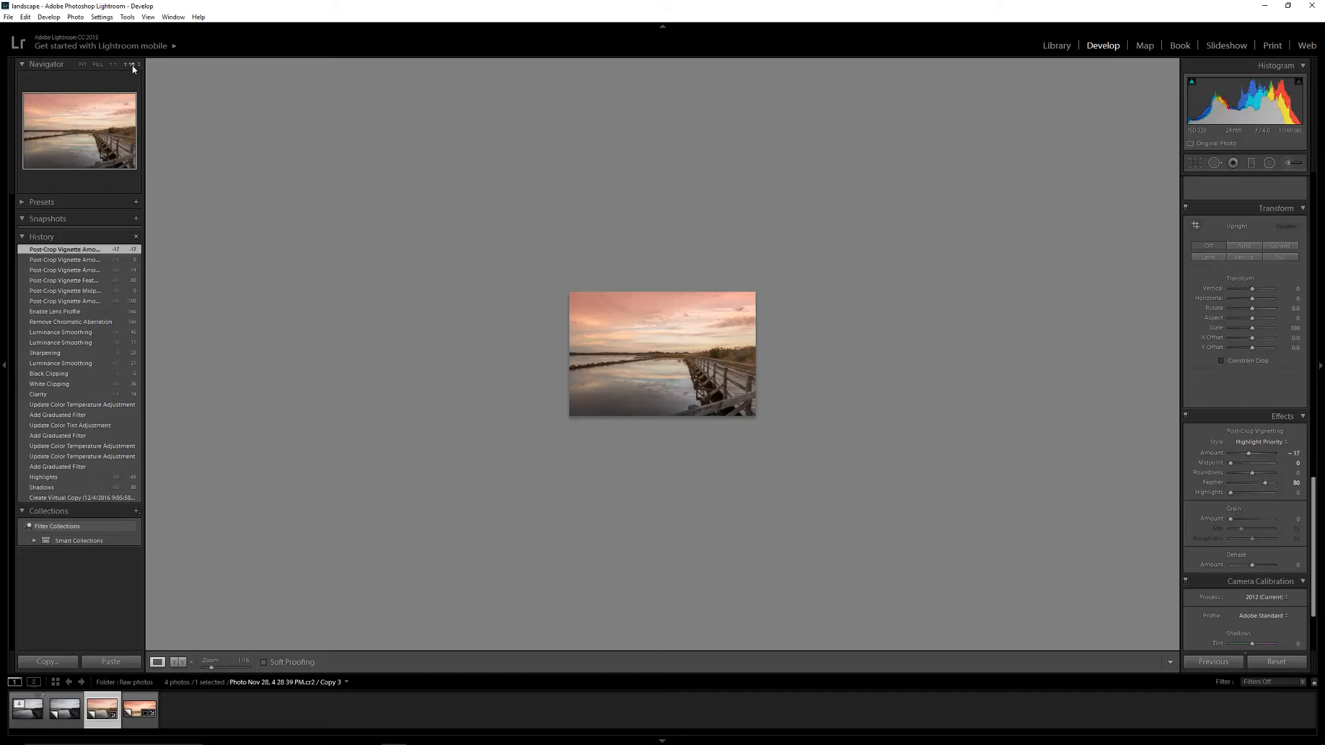
pyautogui.click(83, 65)
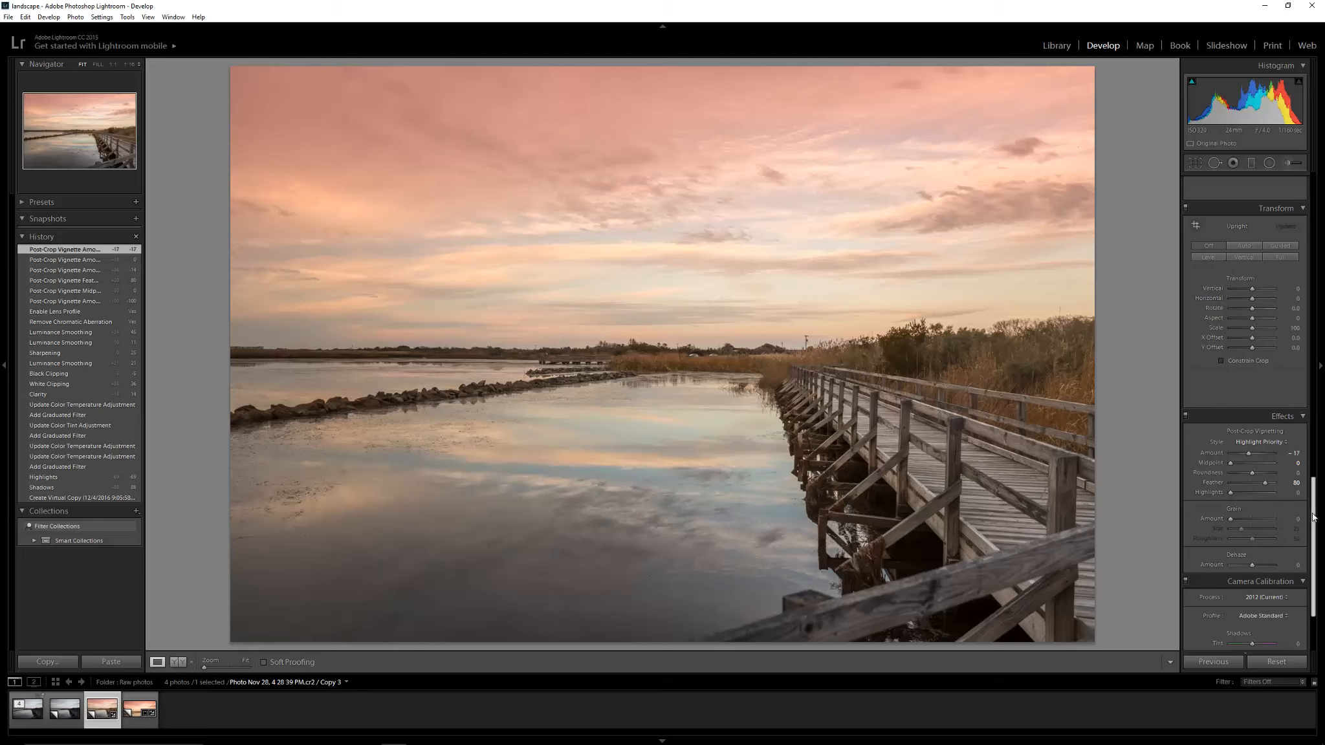
# Examine the edited photo as a whole, and inspect the horizon, reeds, boardwalk, water and rocks at 1:1
pyautogui.moveTo(1316, 511); pyautogui.dragTo(1316, 211)
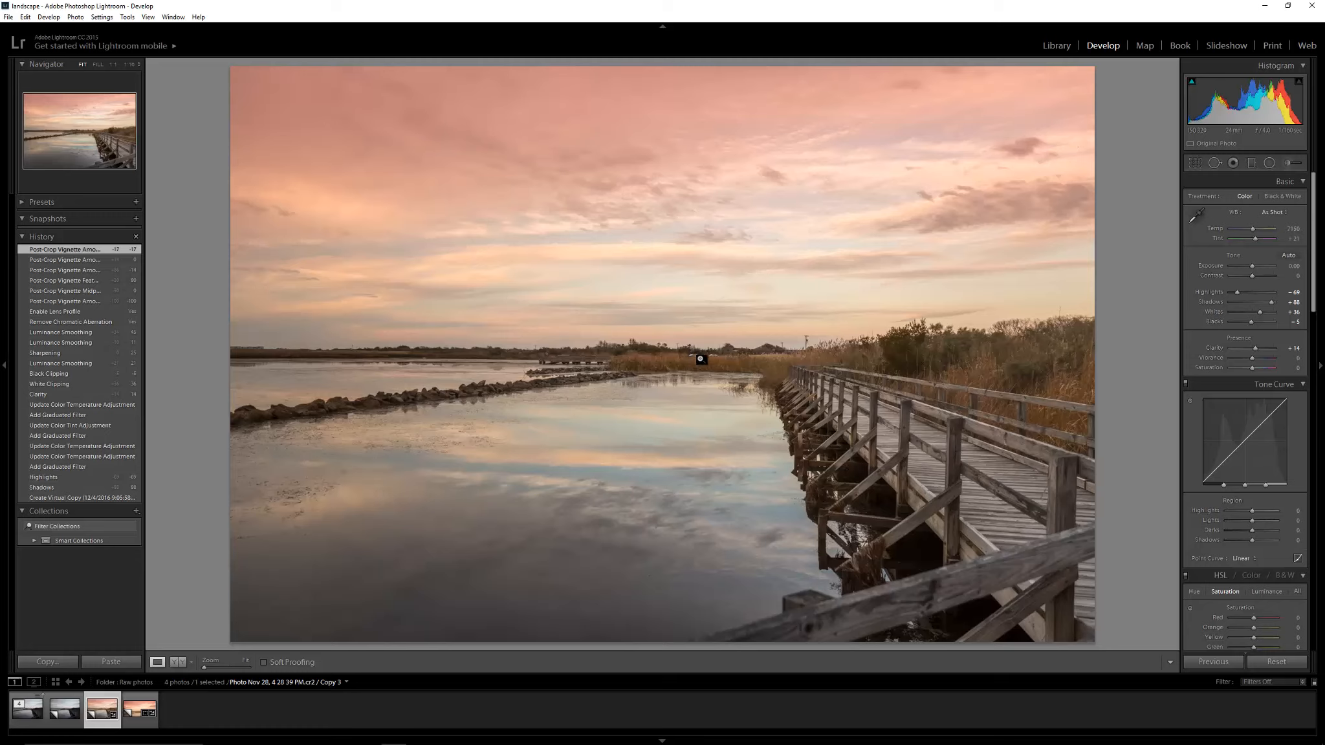
pyautogui.click(797, 347)
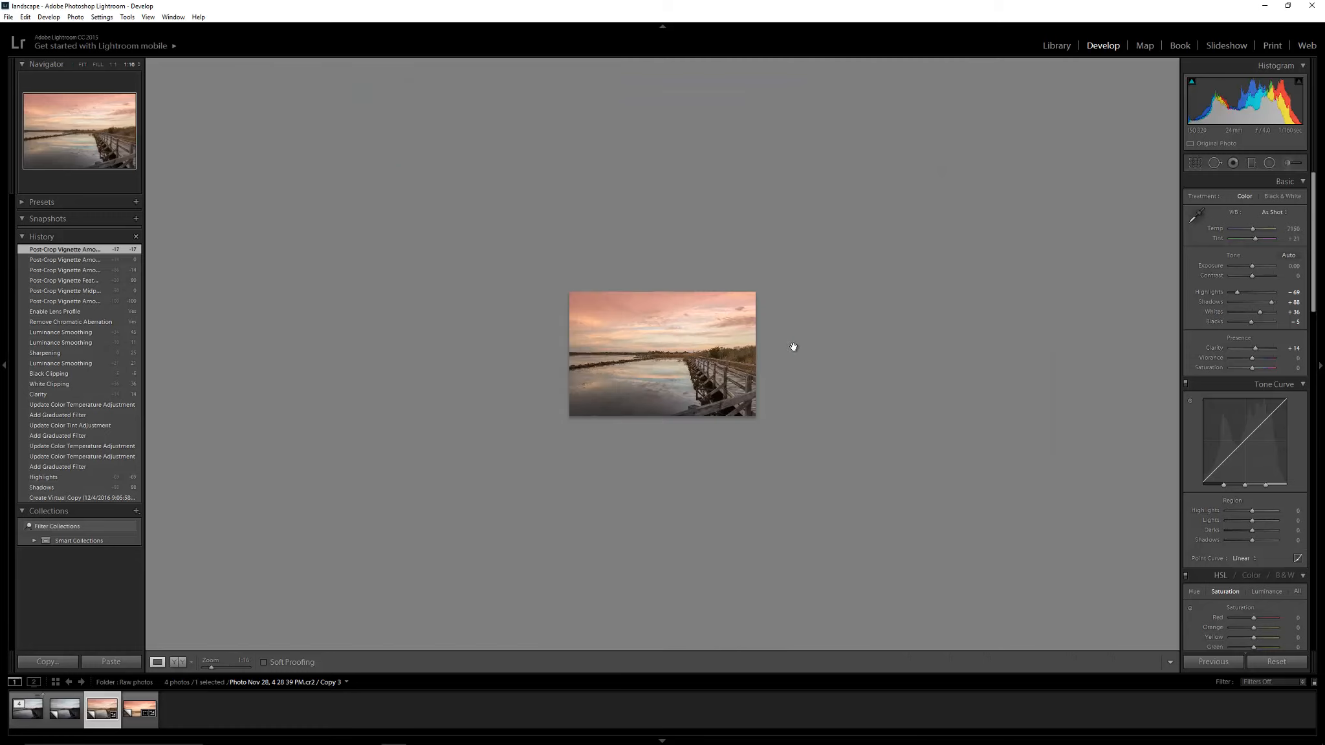
pyautogui.click(691, 354)
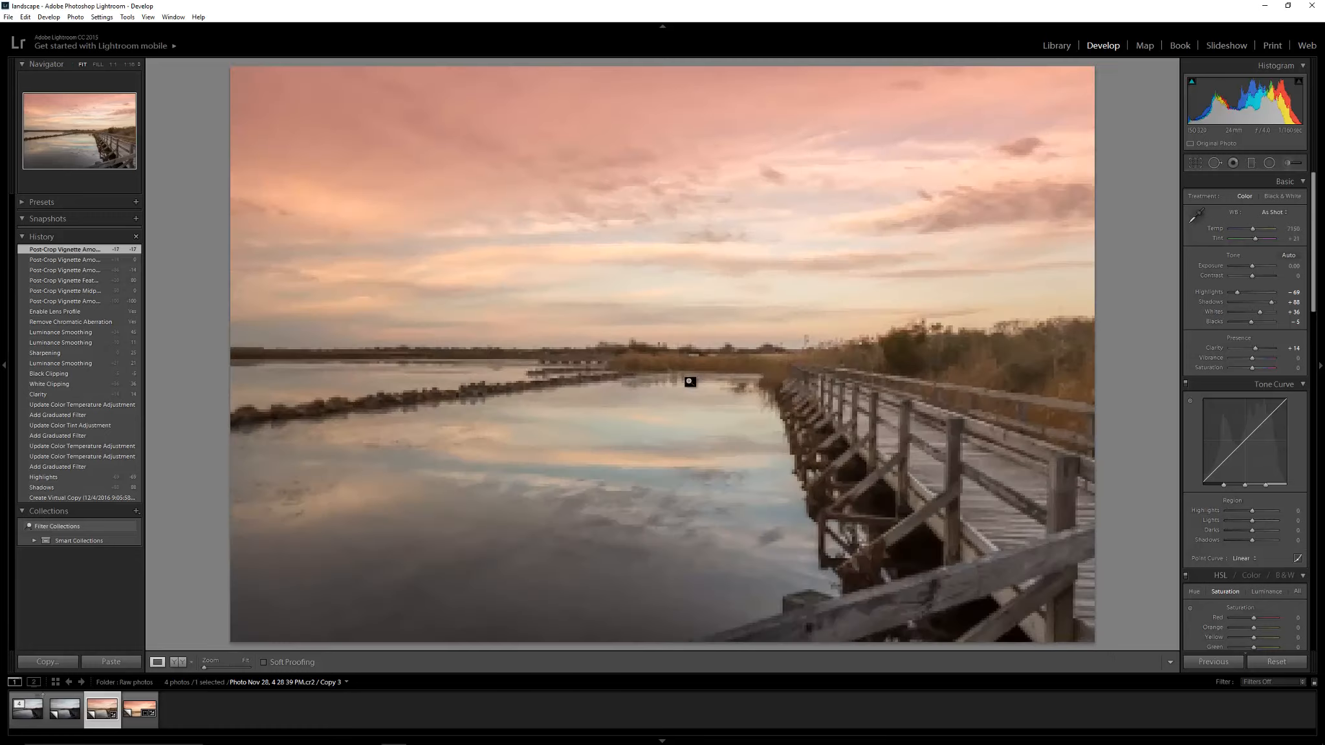
pyautogui.click(113, 64)
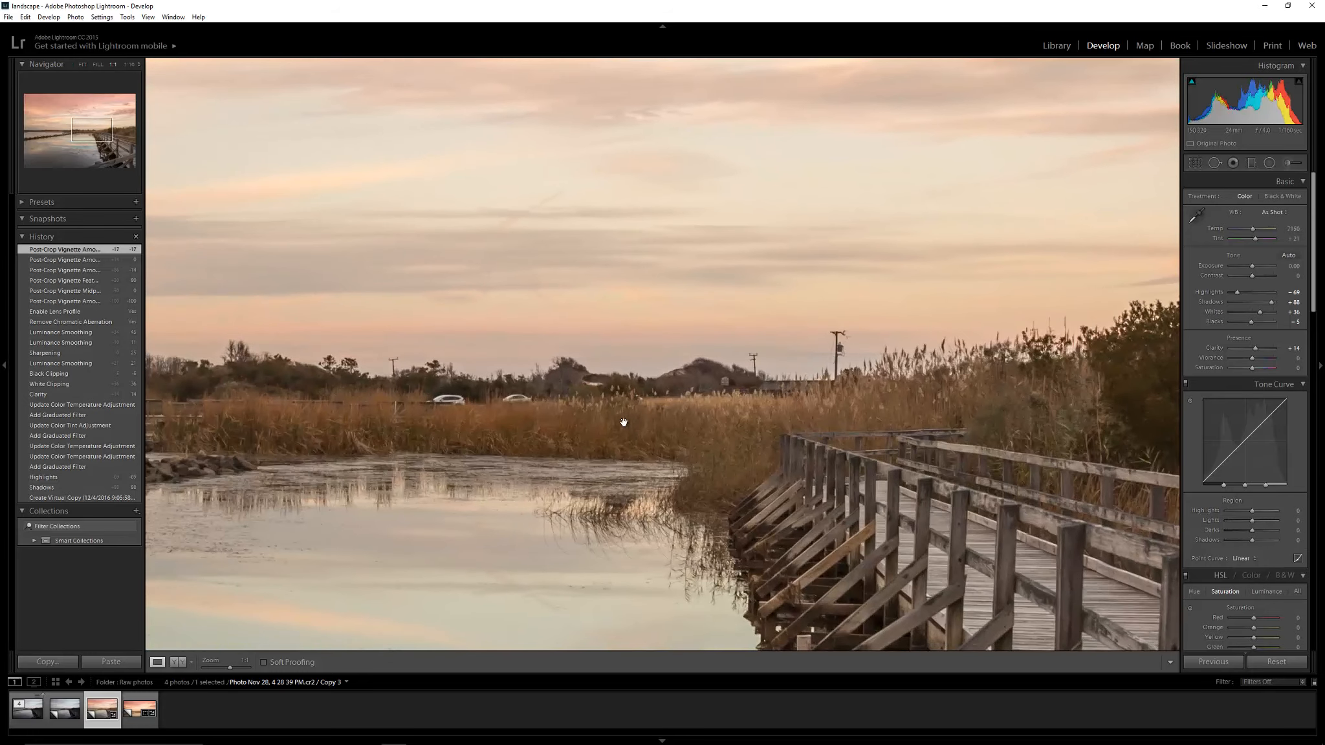
pyautogui.moveTo(623, 422); pyautogui.dragTo(802, 403)
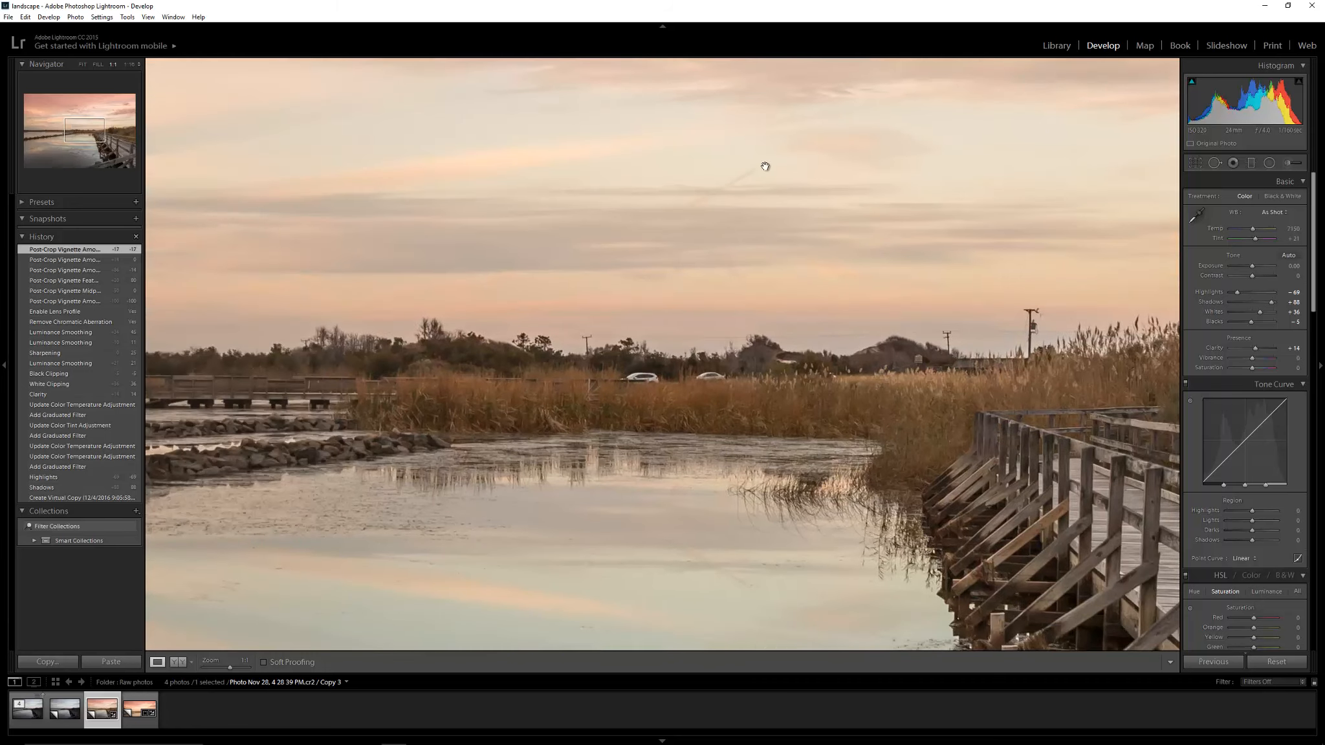
pyautogui.moveTo(770, 295); pyautogui.dragTo(695, 400)
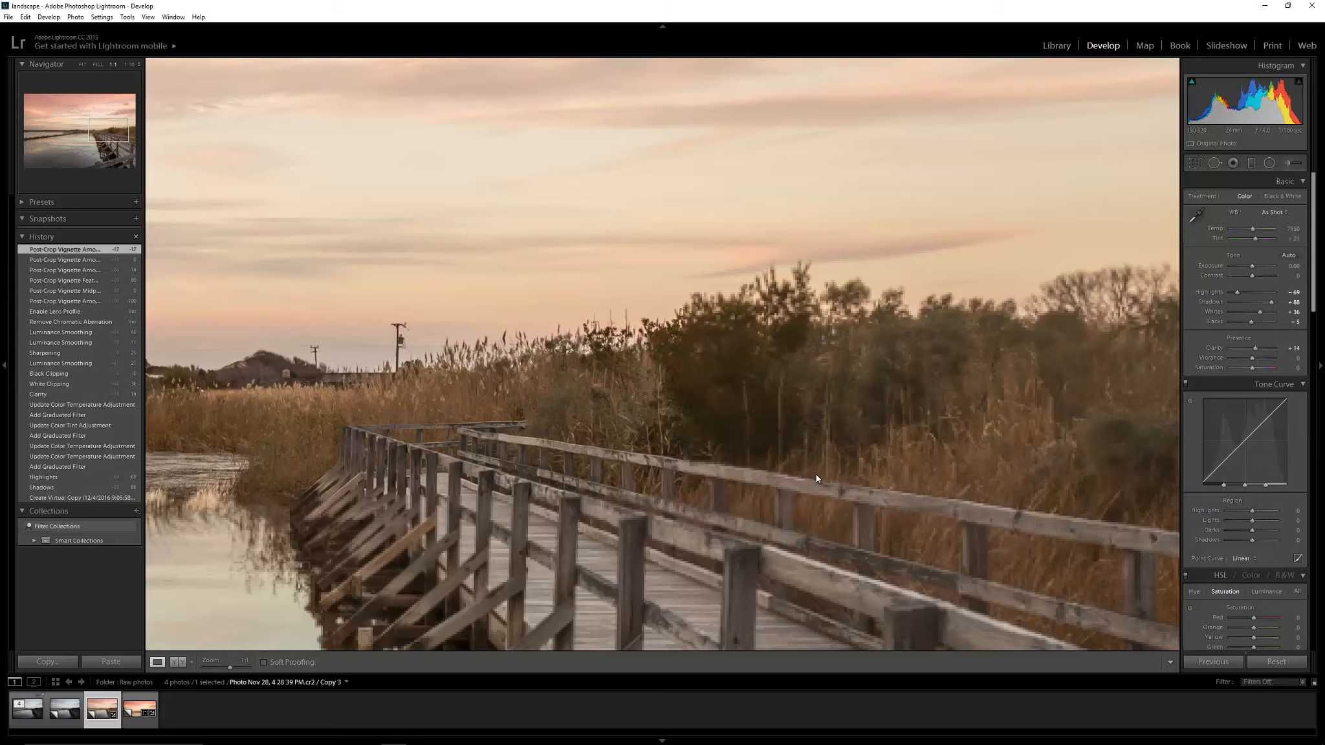
pyautogui.moveTo(817, 479); pyautogui.dragTo(635, 531)
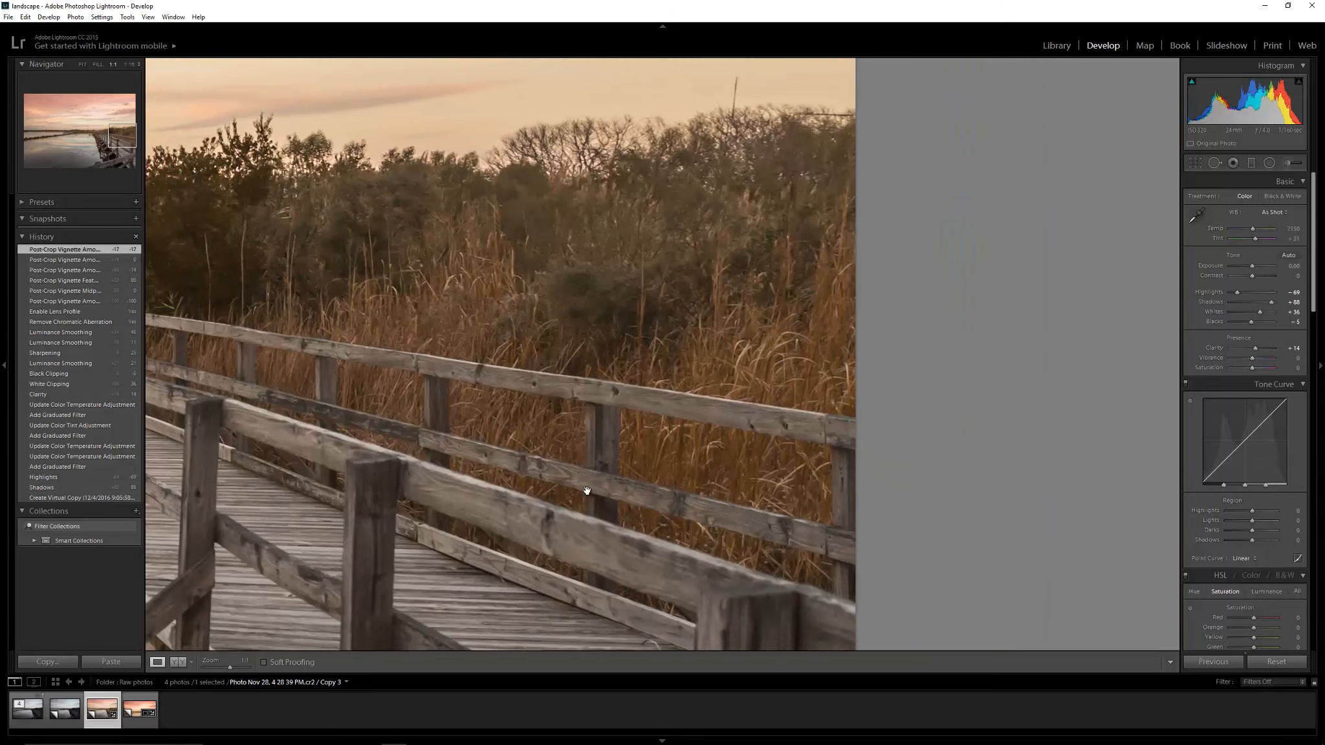
pyautogui.moveTo(582, 488); pyautogui.dragTo(340, 579)
pyautogui.moveTo(618, 207); pyautogui.dragTo(717, 462)
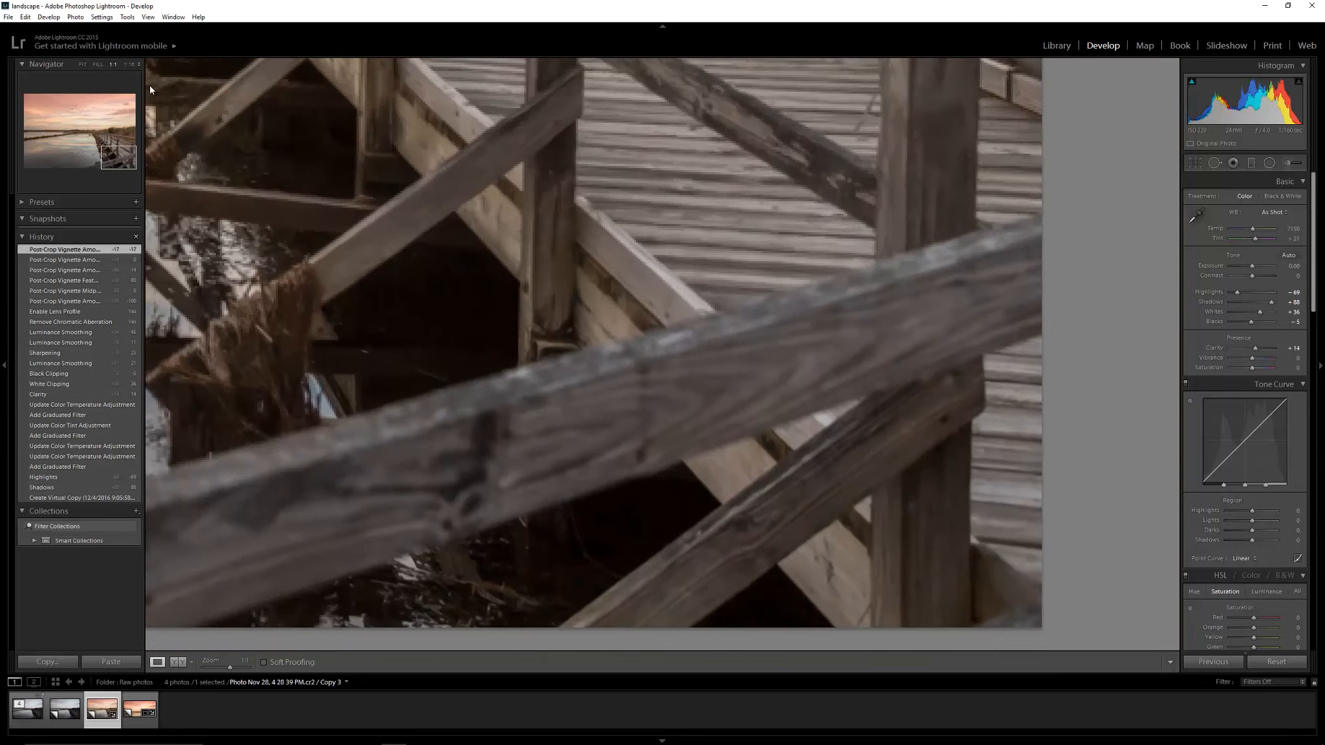
pyautogui.click(68, 143)
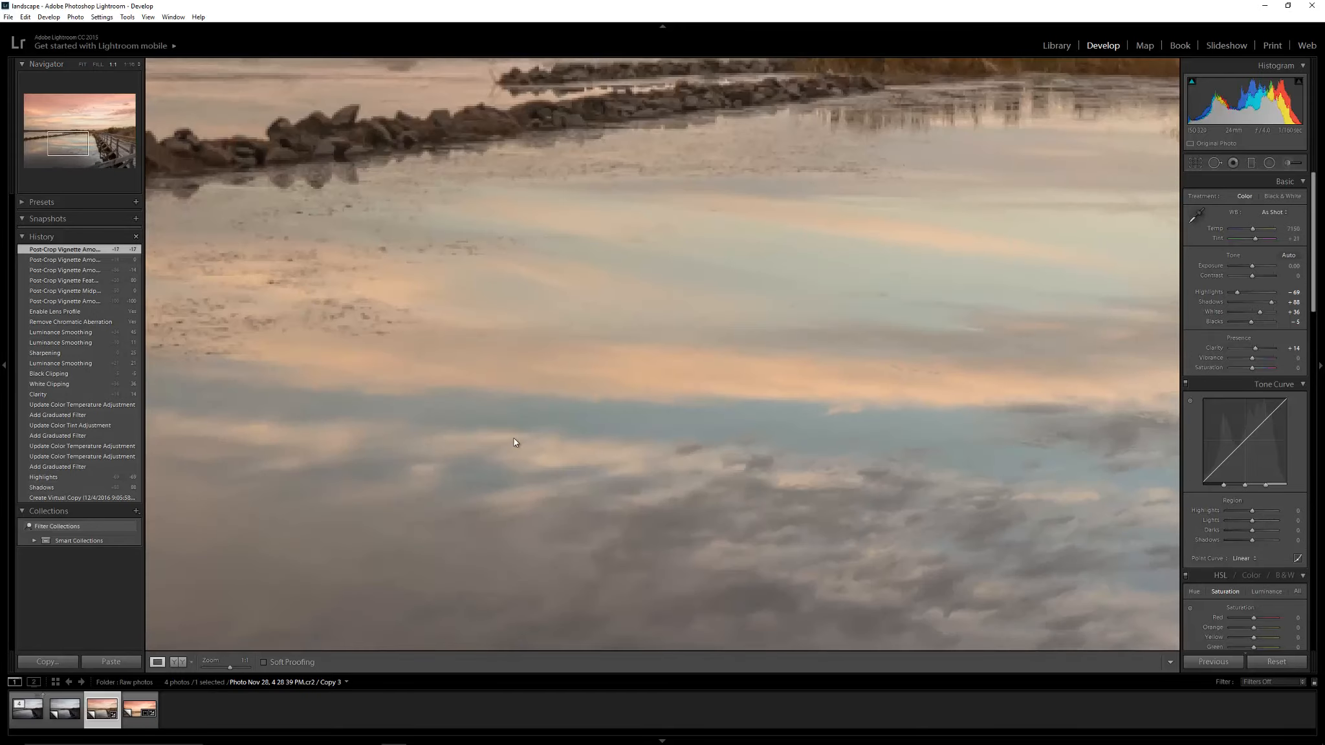
pyautogui.moveTo(514, 443); pyautogui.dragTo(719, 538)
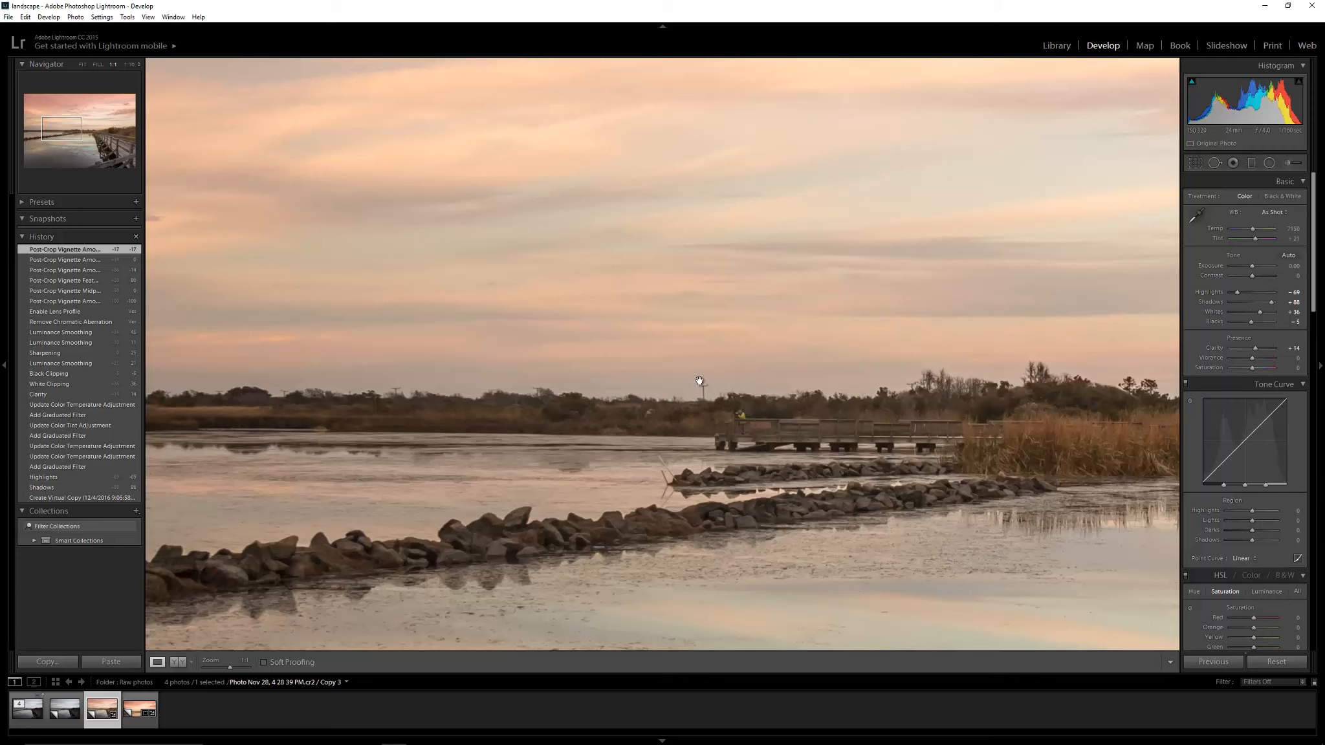
pyautogui.moveTo(372, 440); pyautogui.dragTo(465, 299)
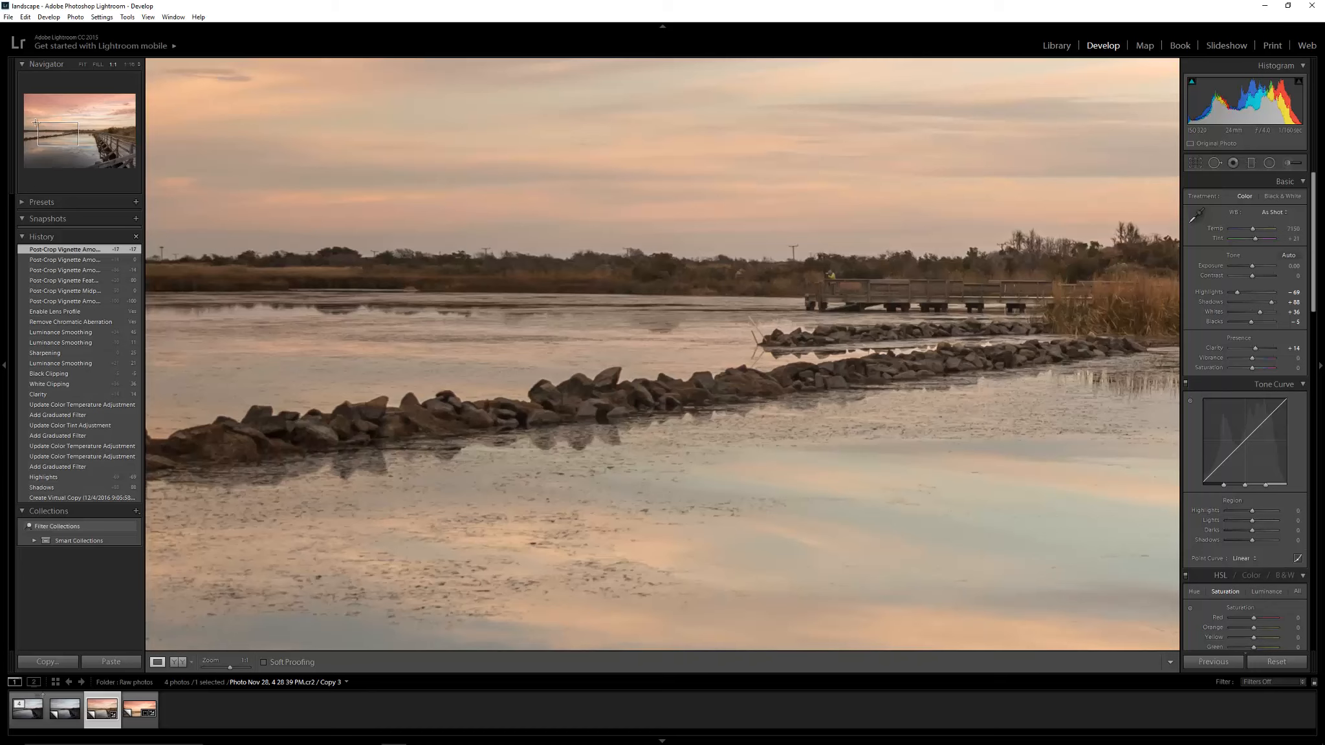
pyautogui.click(82, 65)
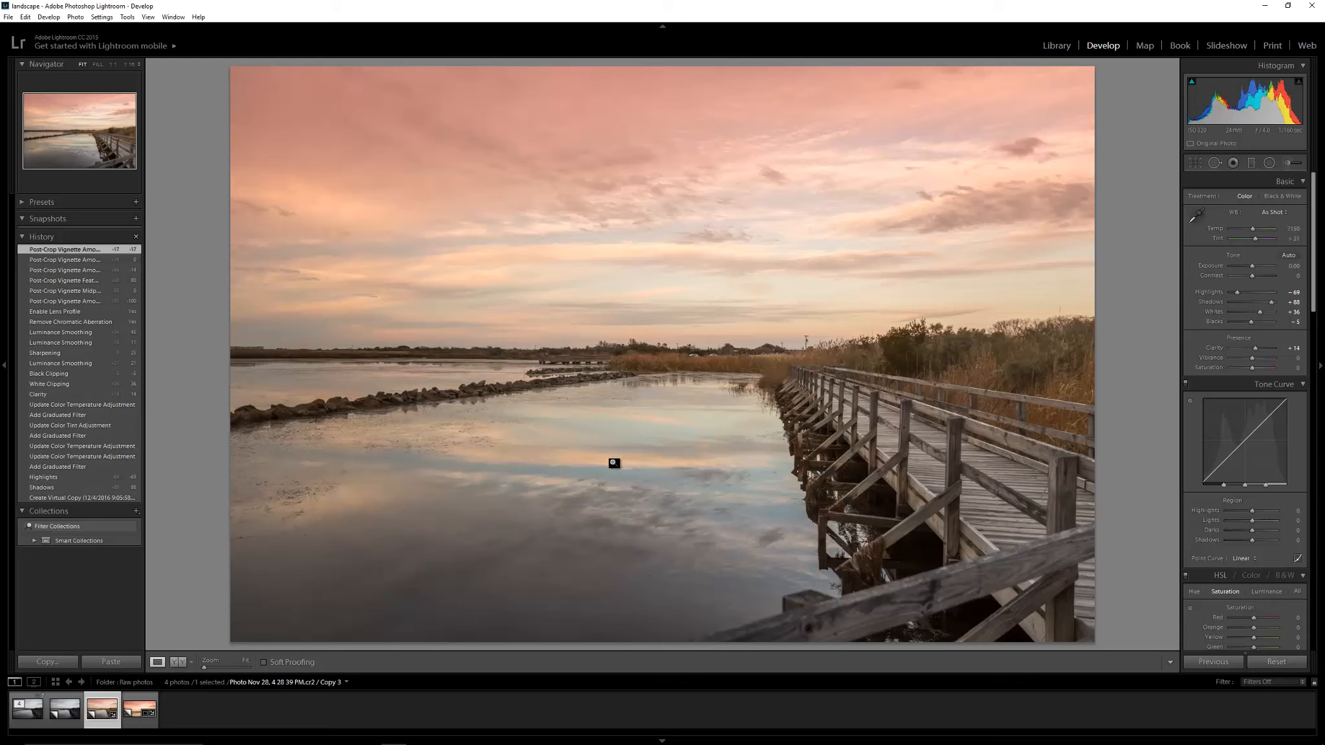
# Open the edited boardwalk photo as a smart object in Photoshop
pyautogui.rightClick(693, 426)
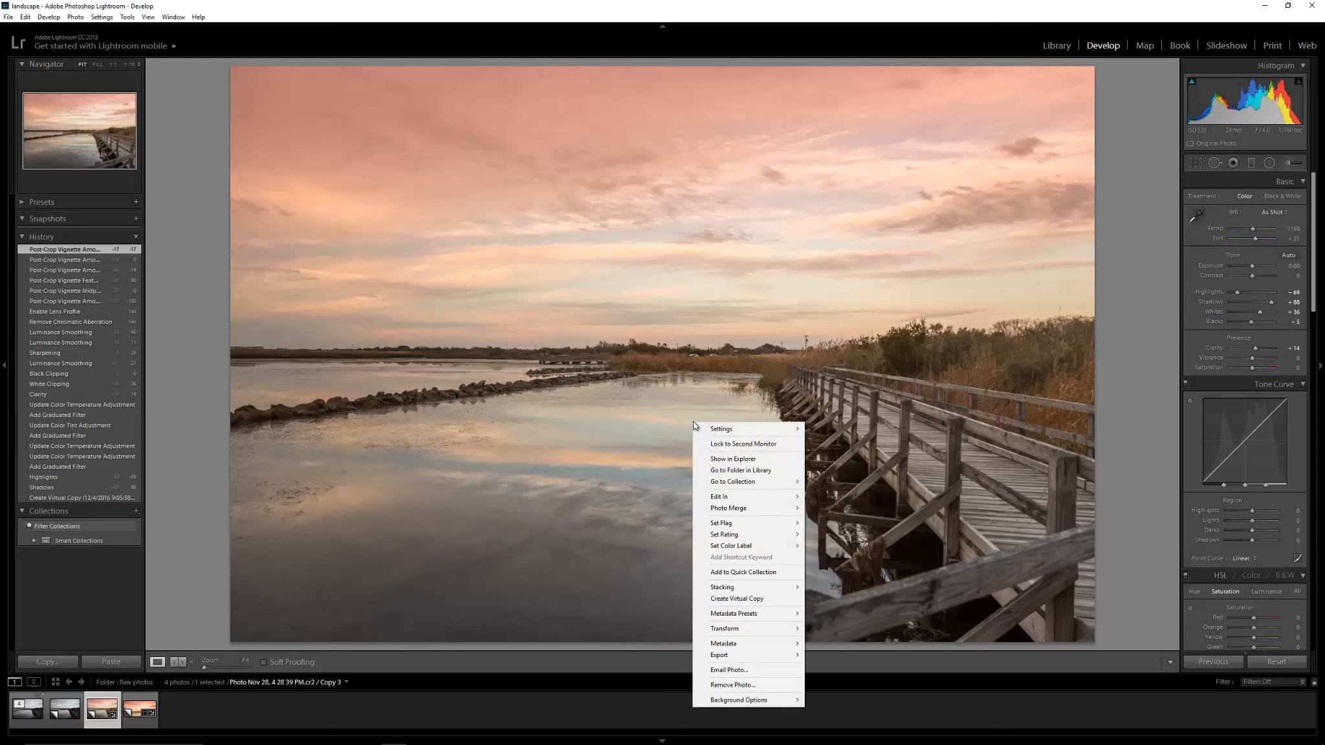
pyautogui.moveTo(716, 500)
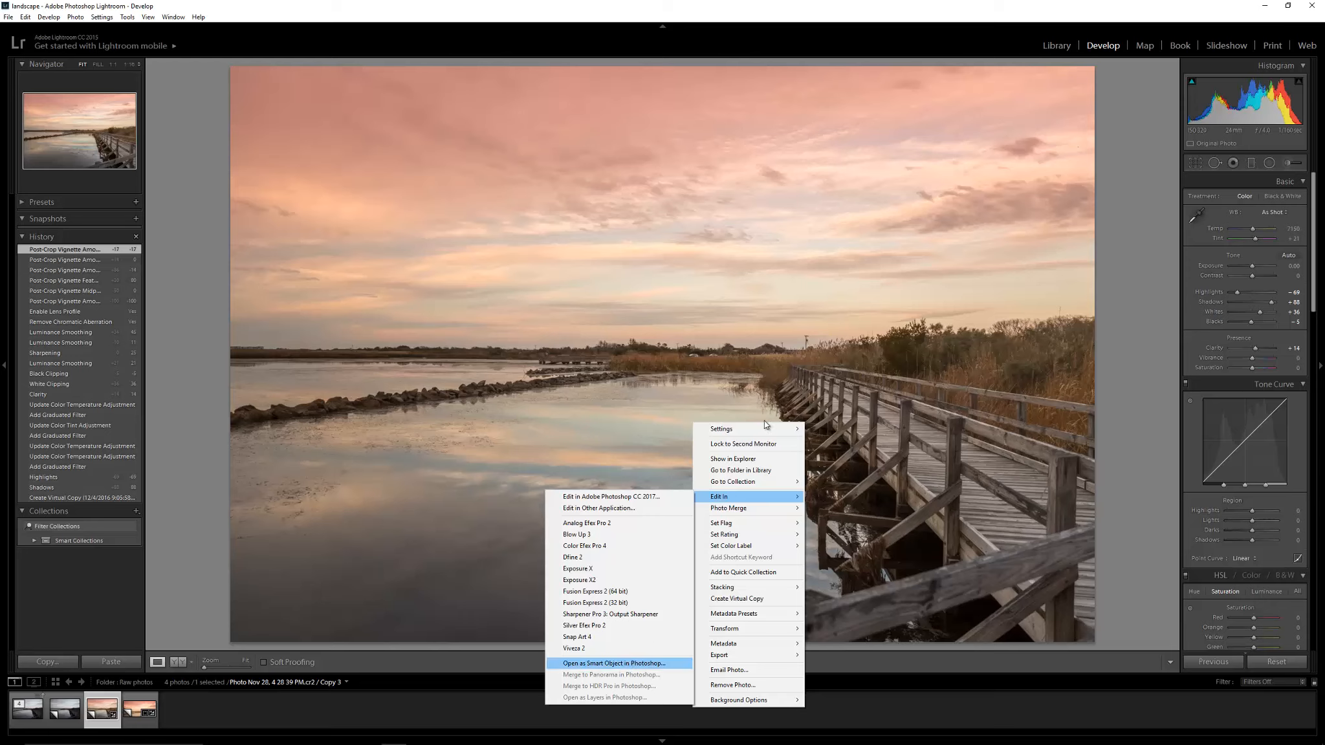
pyautogui.press('Return')
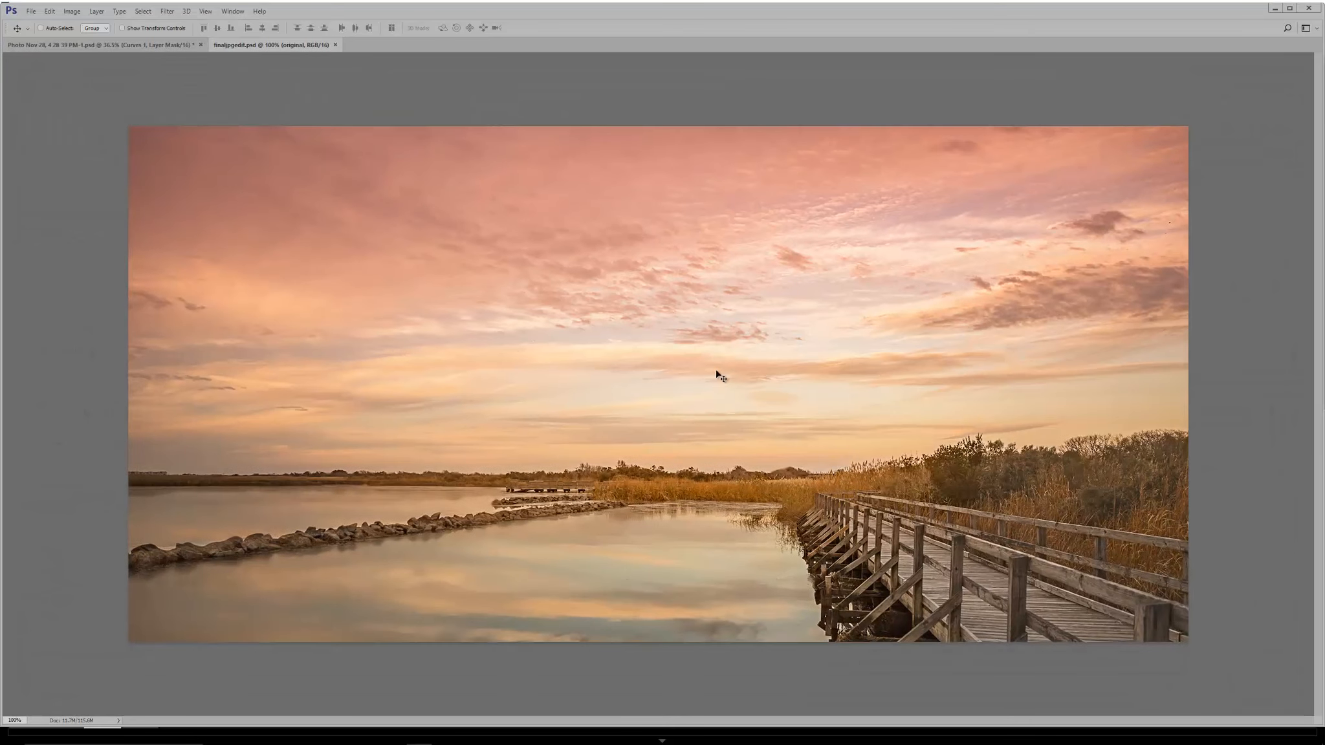
# Bring up the Photo Nov 28 PSD in full-screen mode, shown small with the Layers panel and toolbar beside it
pyautogui.click(128, 45)
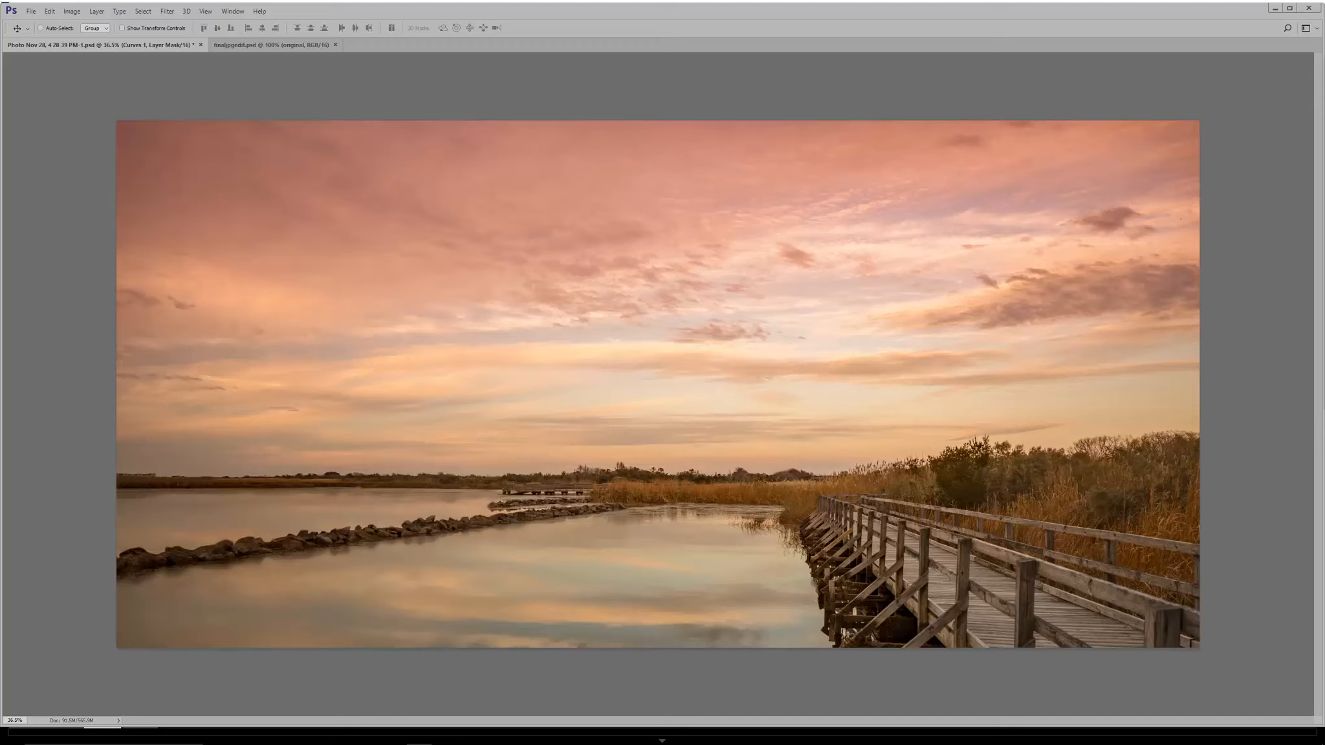
pyautogui.scroll(-5, 660, 351)
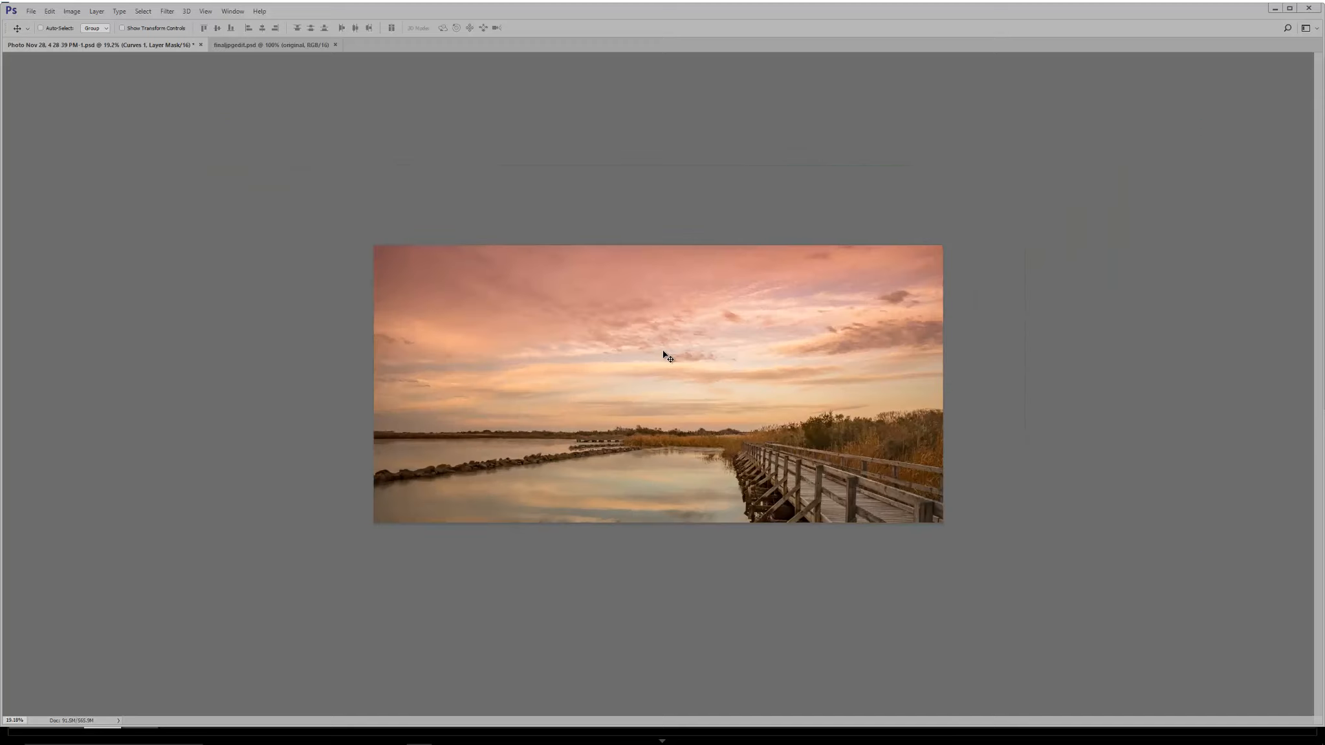
pyautogui.press('f')
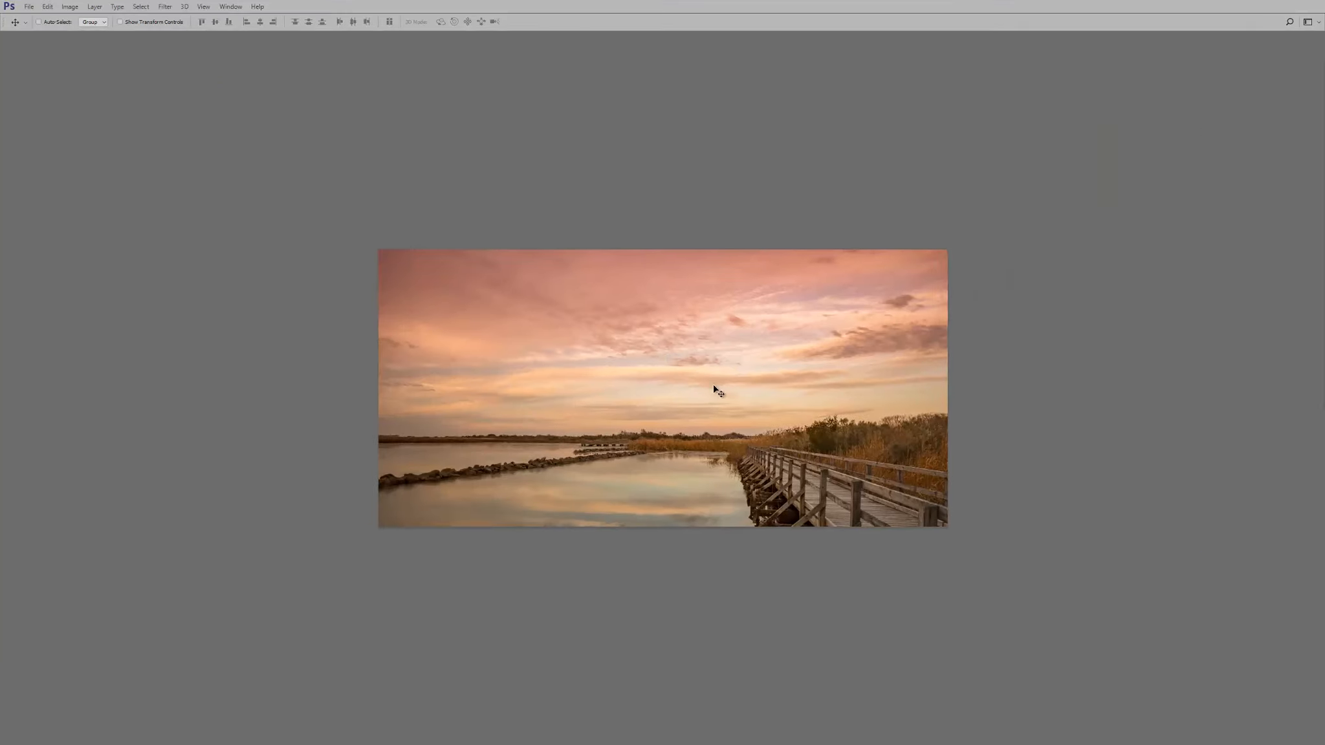
pyautogui.moveTo(716, 391); pyautogui.dragTo(627, 370)
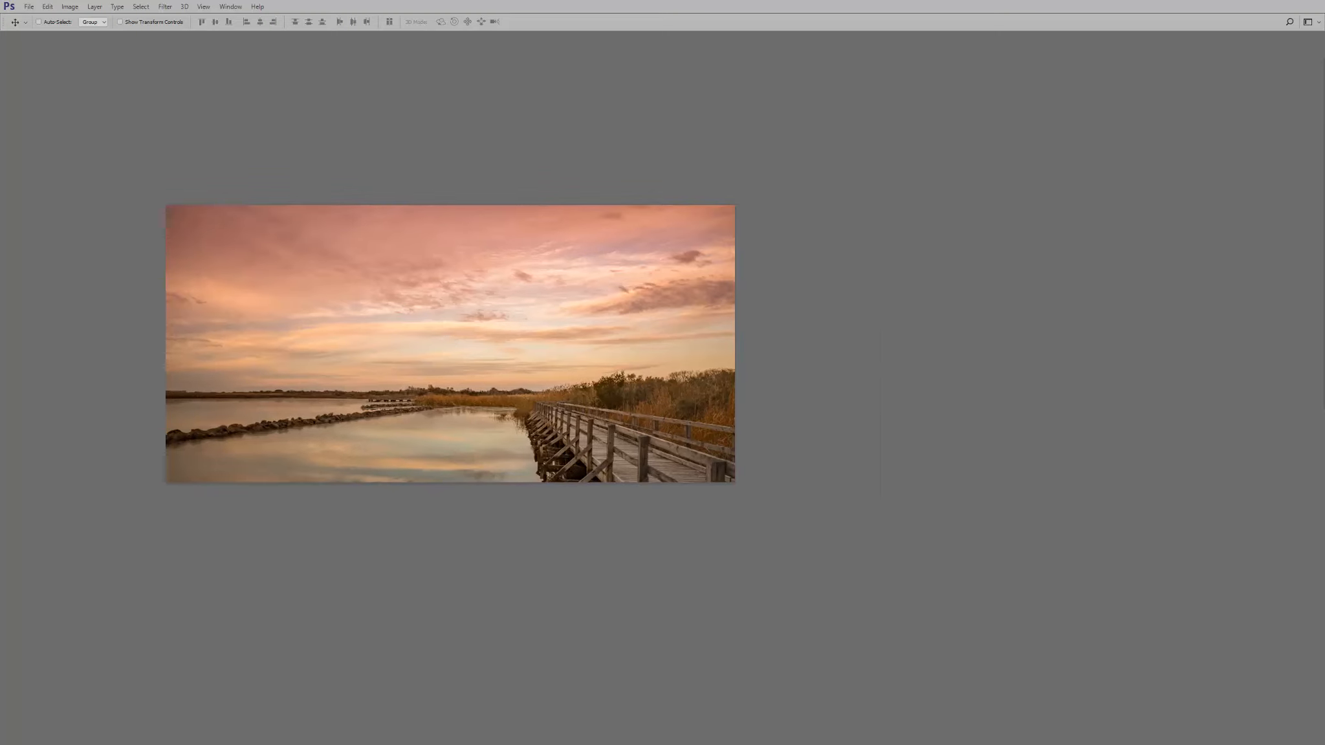
pyautogui.press('F7')
pyautogui.moveTo(1189, 128); pyautogui.dragTo(1128, 75)
pyautogui.moveTo(1323, 75); pyautogui.dragTo(893, 83)
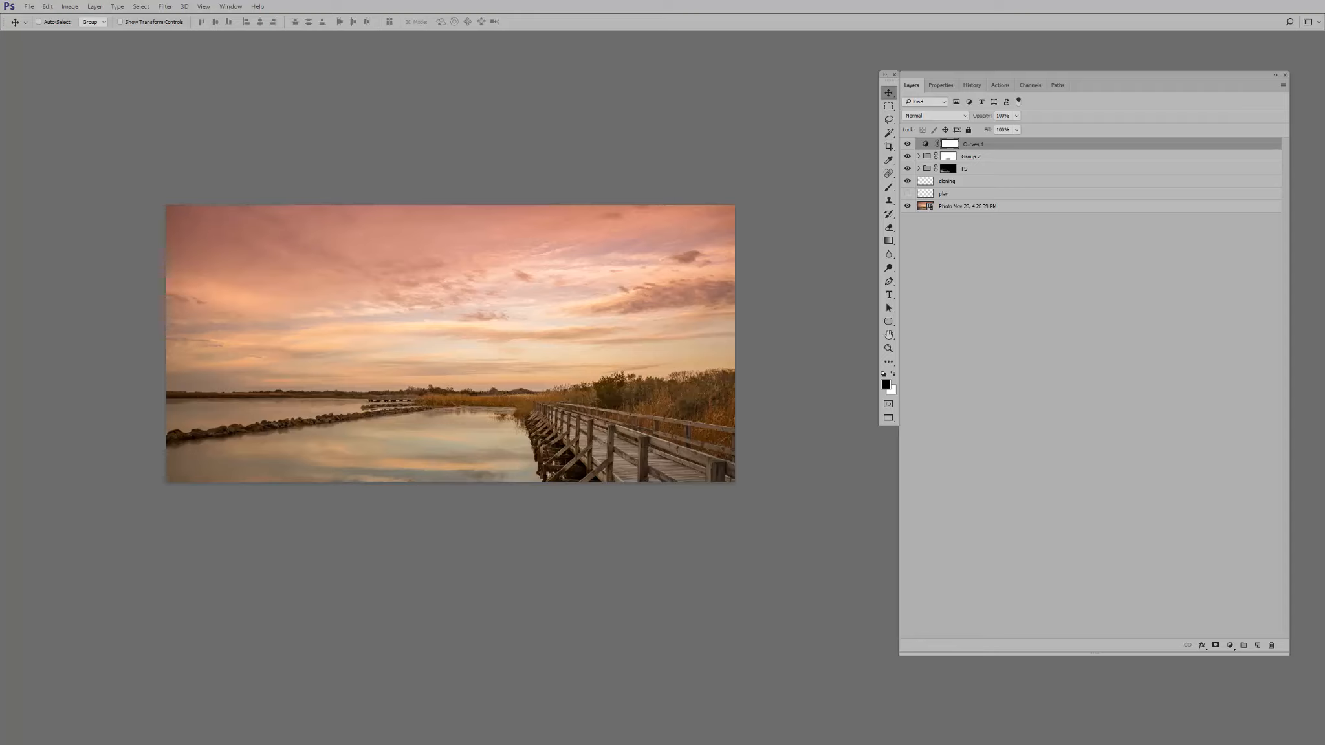
# Switch back to Lightroom and crop away the dark foreground water and nearest railing, keeping the photo's full width
pyautogui.hotkey('alt', 'Tab')
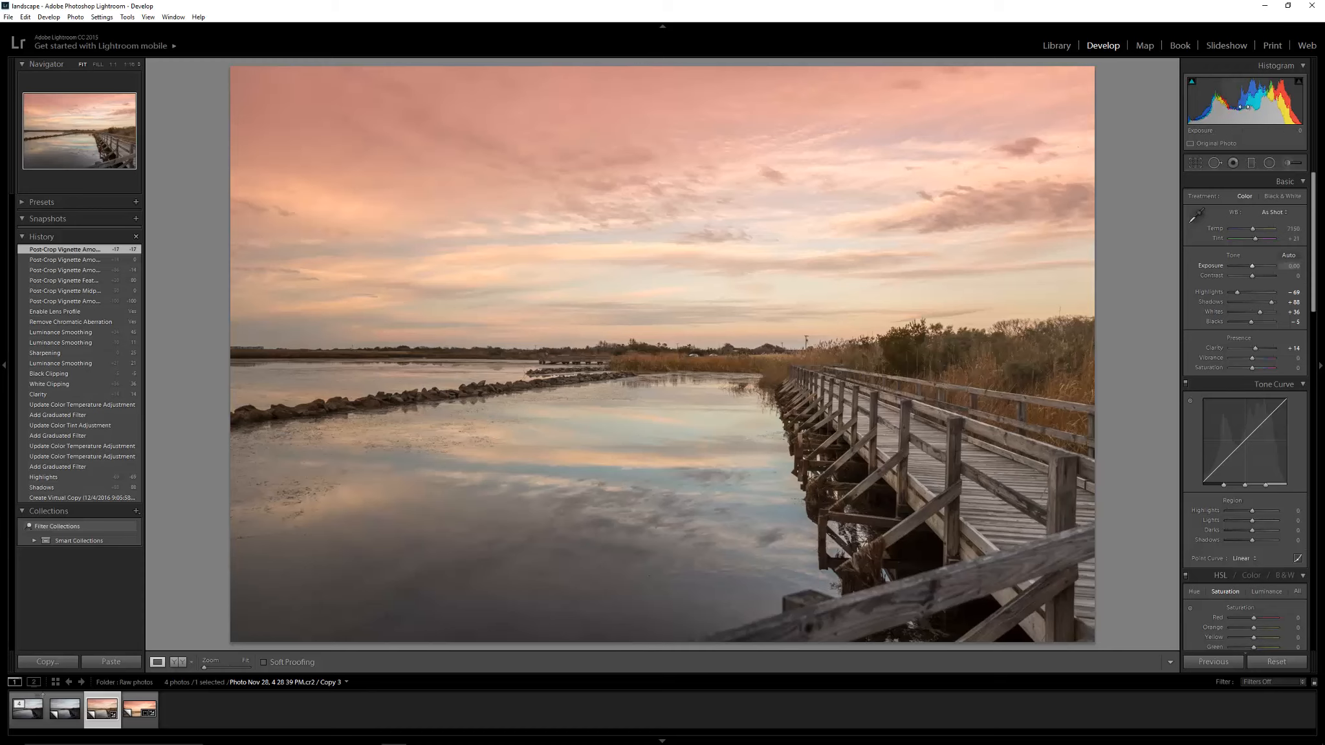
pyautogui.click(1195, 164)
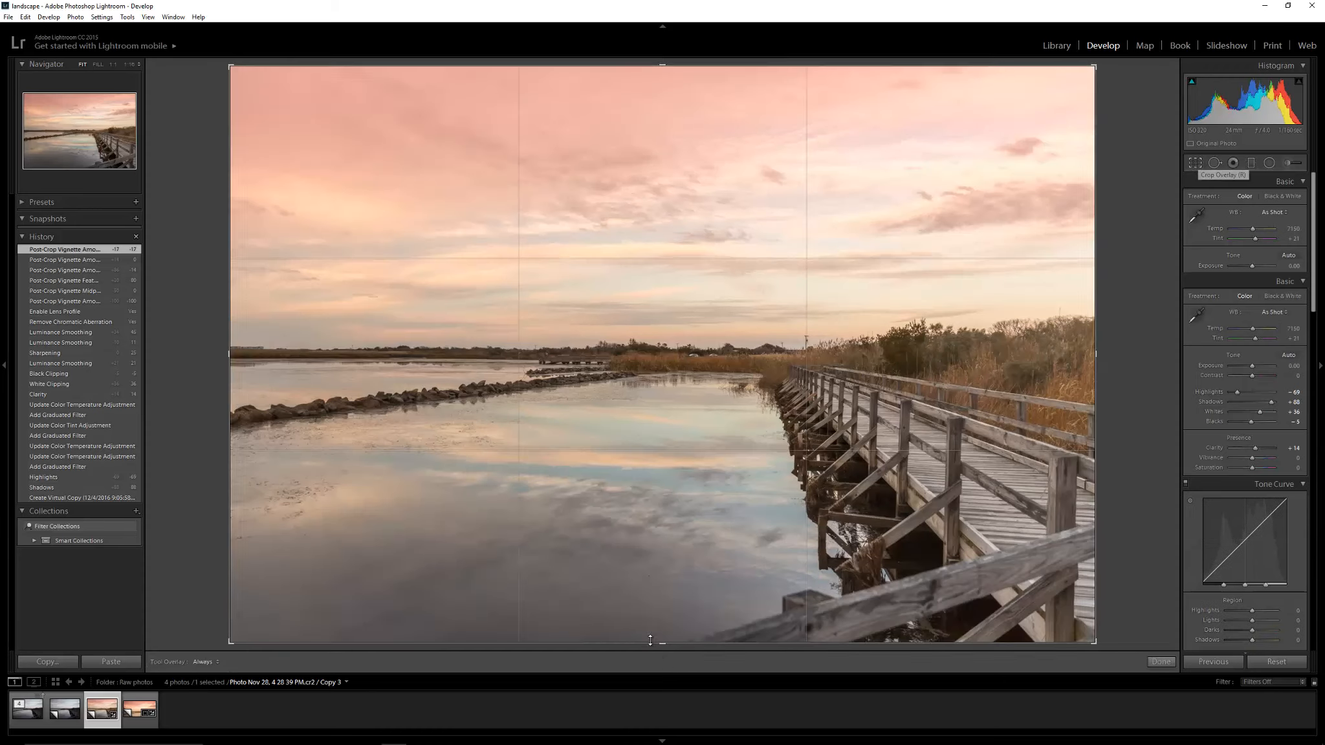
pyautogui.moveTo(661, 642); pyautogui.dragTo(685, 589)
pyautogui.moveTo(691, 577); pyautogui.dragTo(690, 577)
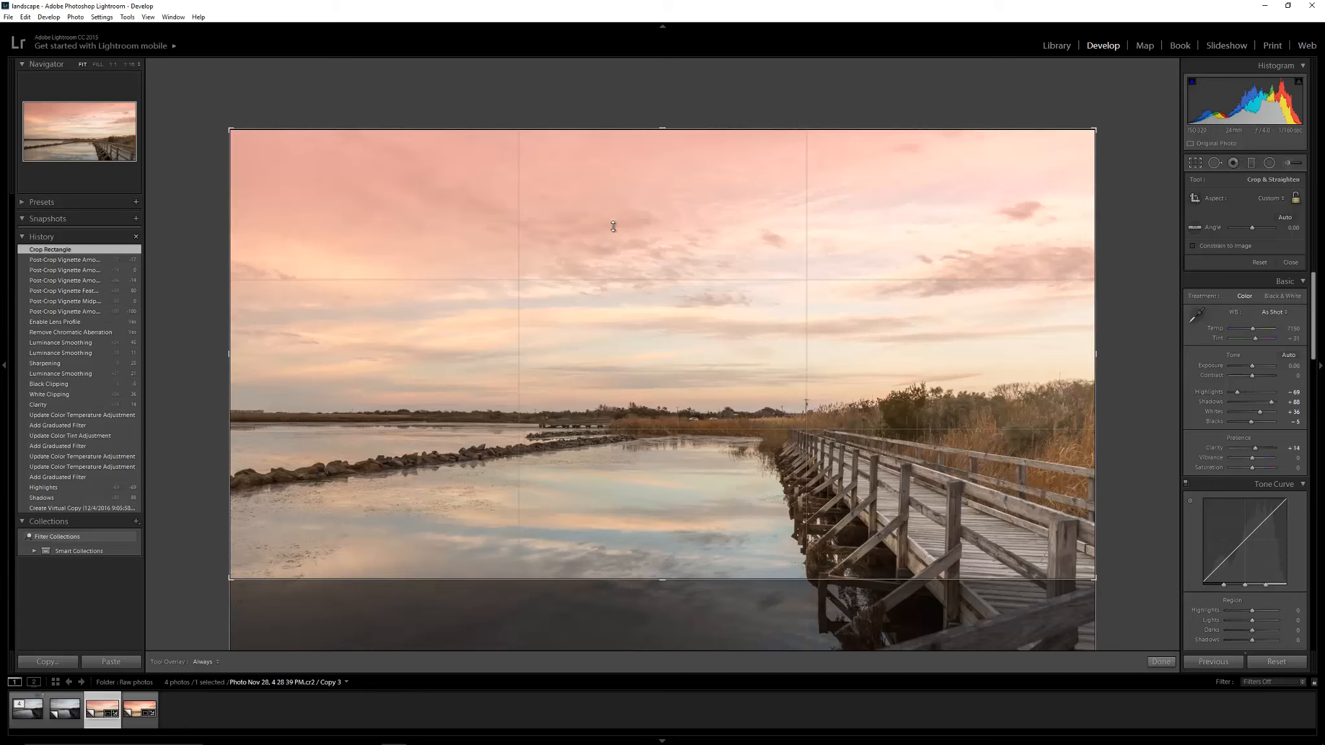
pyautogui.moveTo(682, 568); pyautogui.dragTo(668, 569)
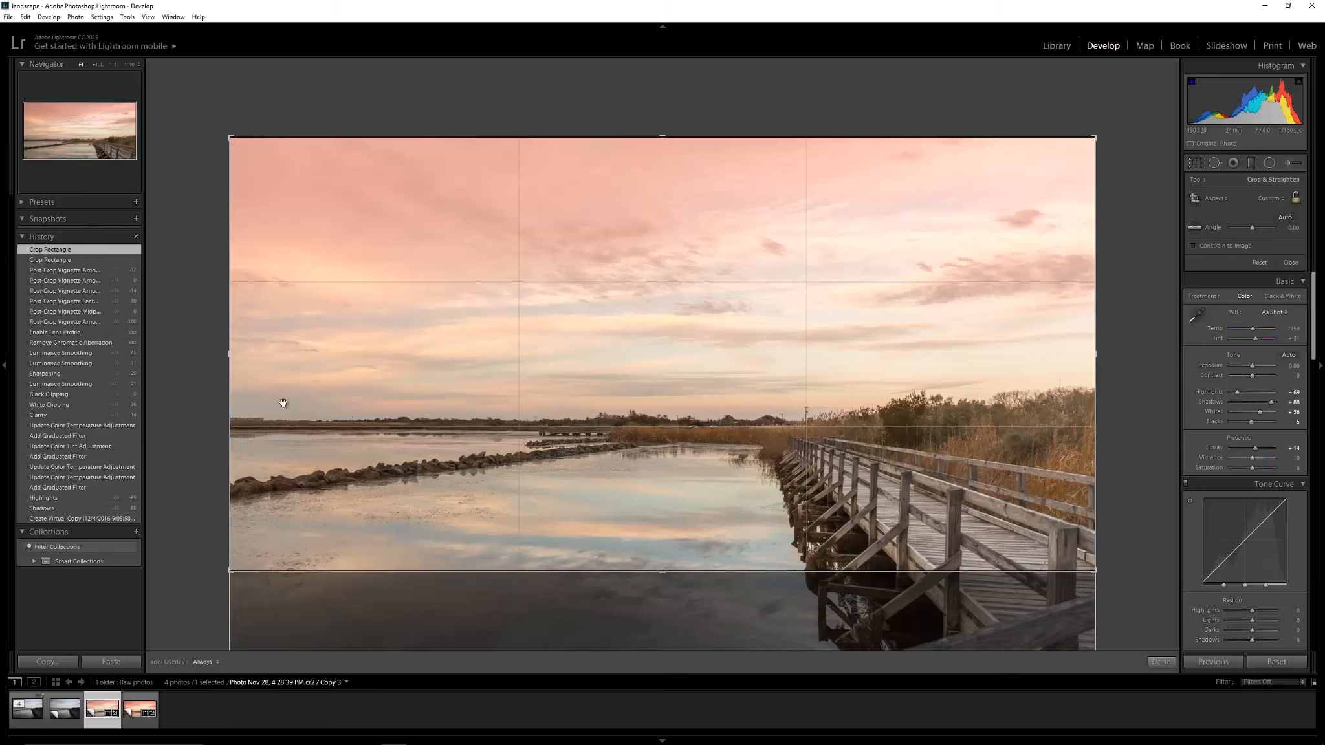
pyautogui.press('Return')
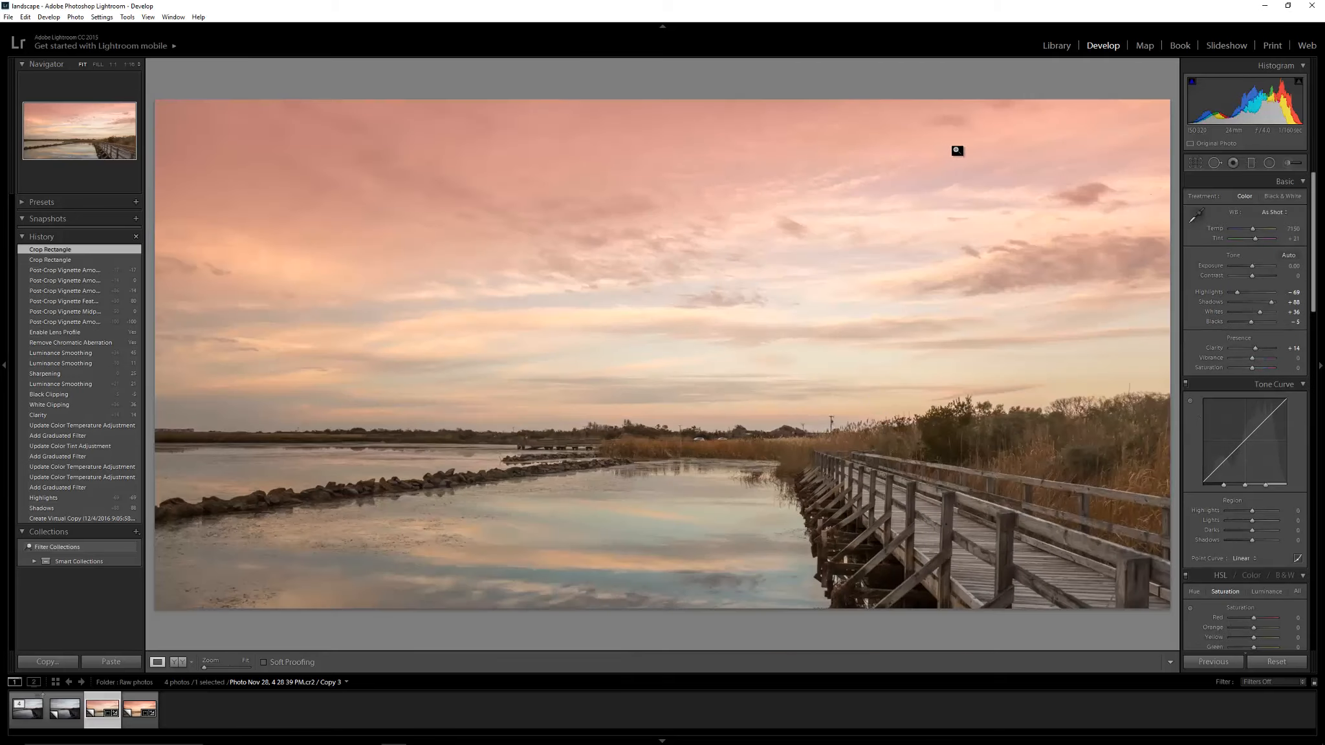
# Return to Photoshop, show the plan layer and hide the cloning, FG, Group 2 and Curves 1 layers
pyautogui.click(1265, 8)
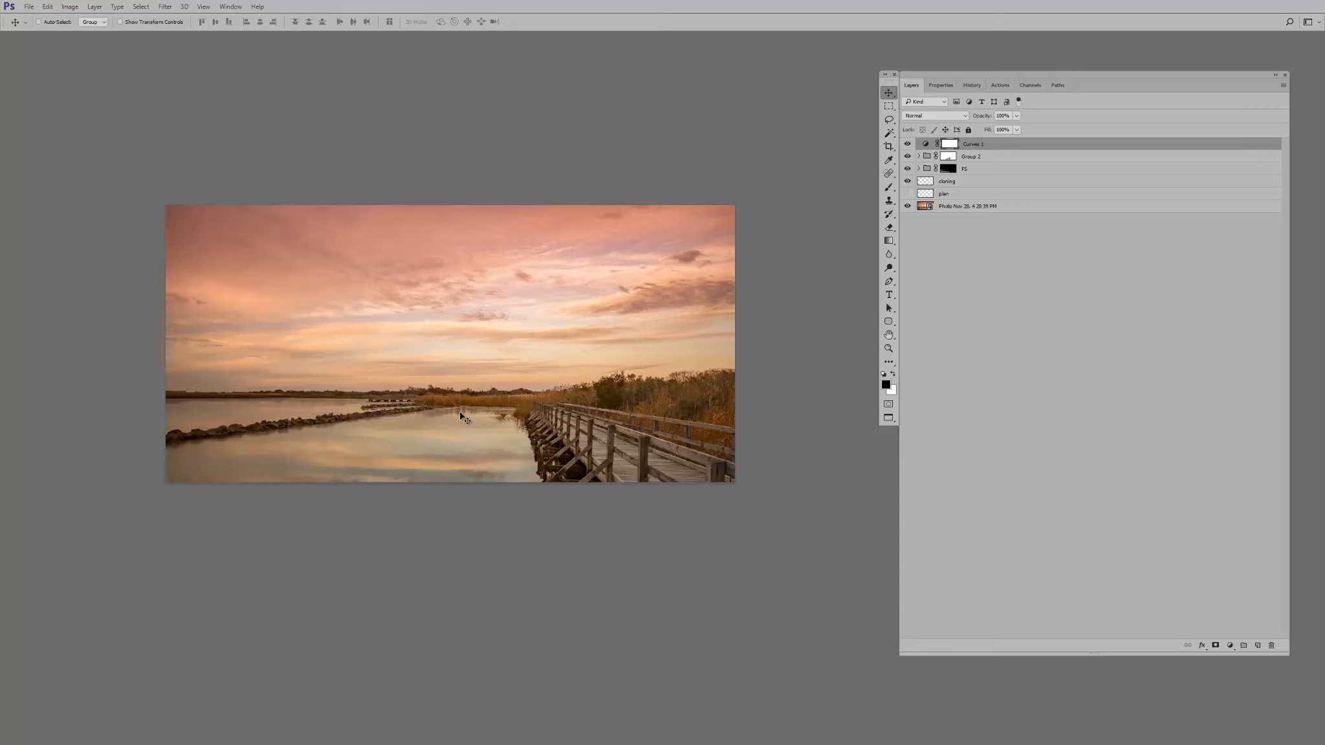
pyautogui.scroll(3, 491, 390)
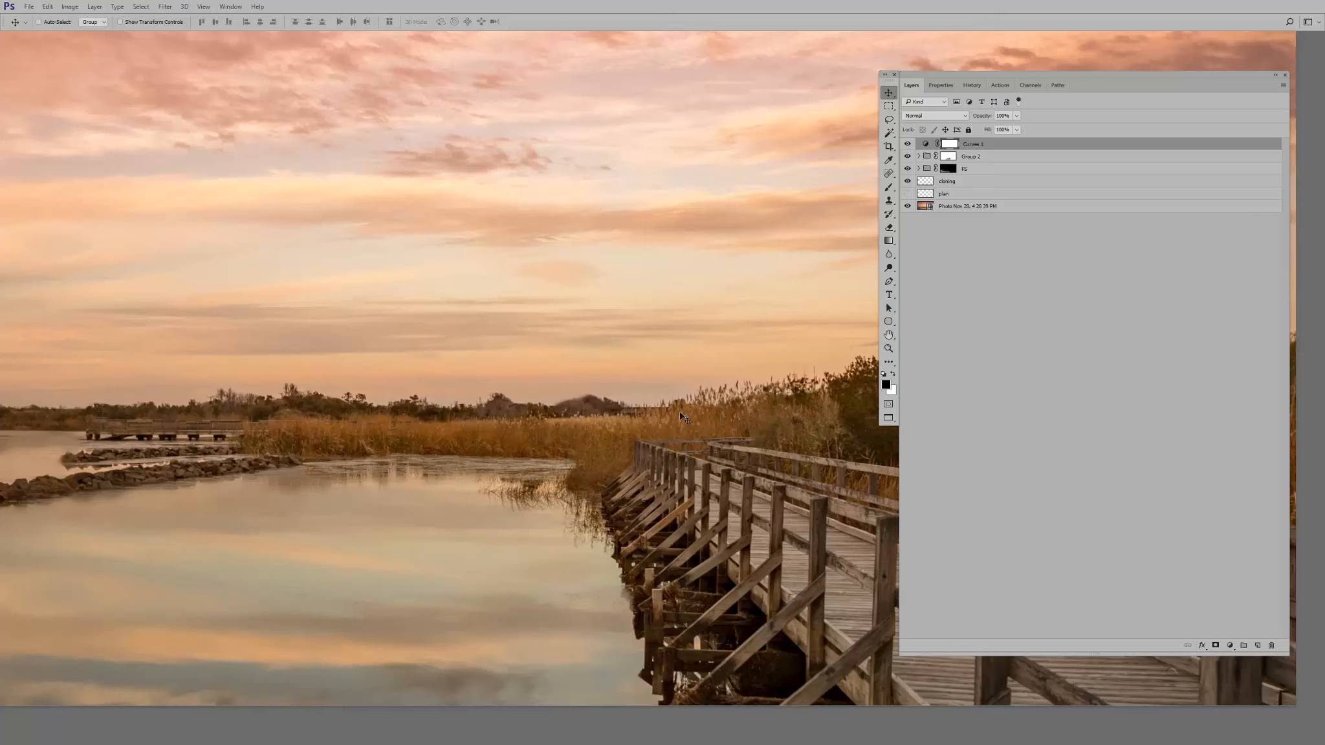
pyautogui.click(907, 194)
pyautogui.click(907, 181)
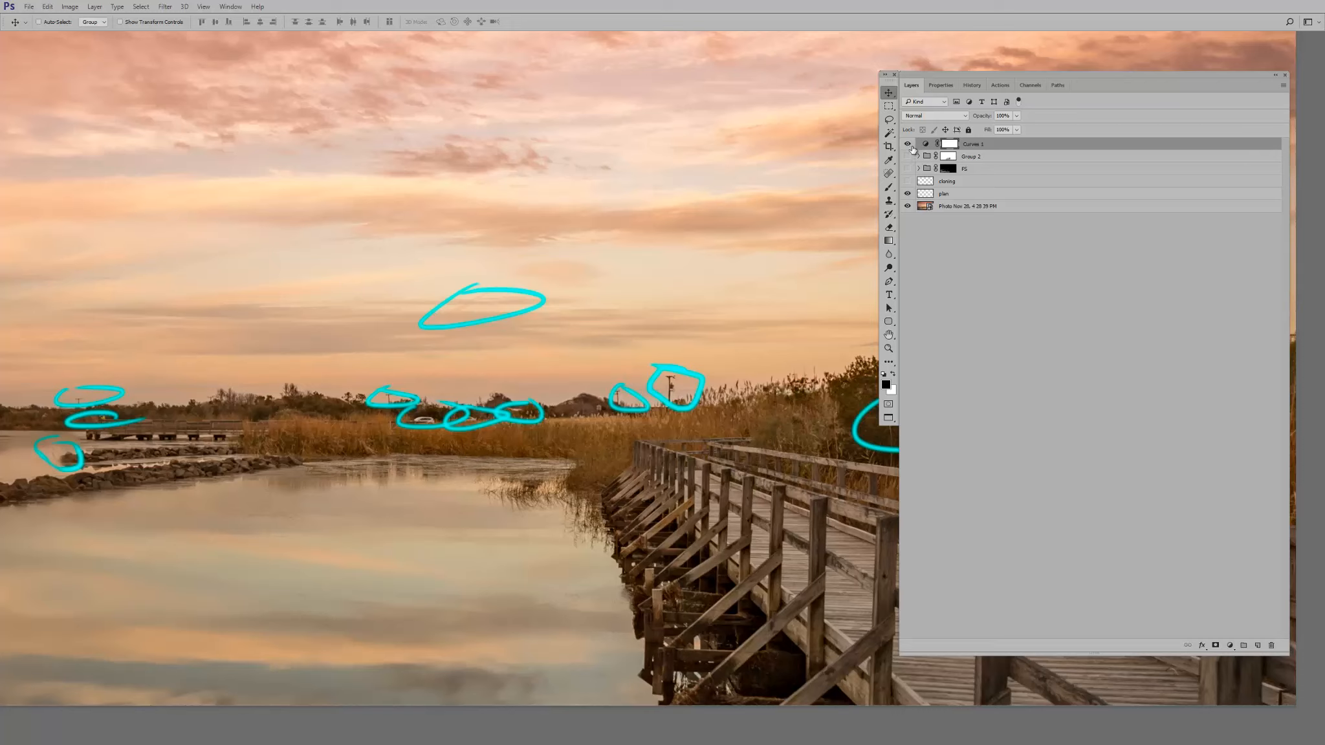
pyautogui.moveTo(907, 168); pyautogui.dragTo(907, 143)
# Examine the spots circled on the plan layer in the sky, along the horizon, and near the reeds and rocks
pyautogui.scroll(-1, 713, 296)
pyautogui.scroll(-3, 713, 296)
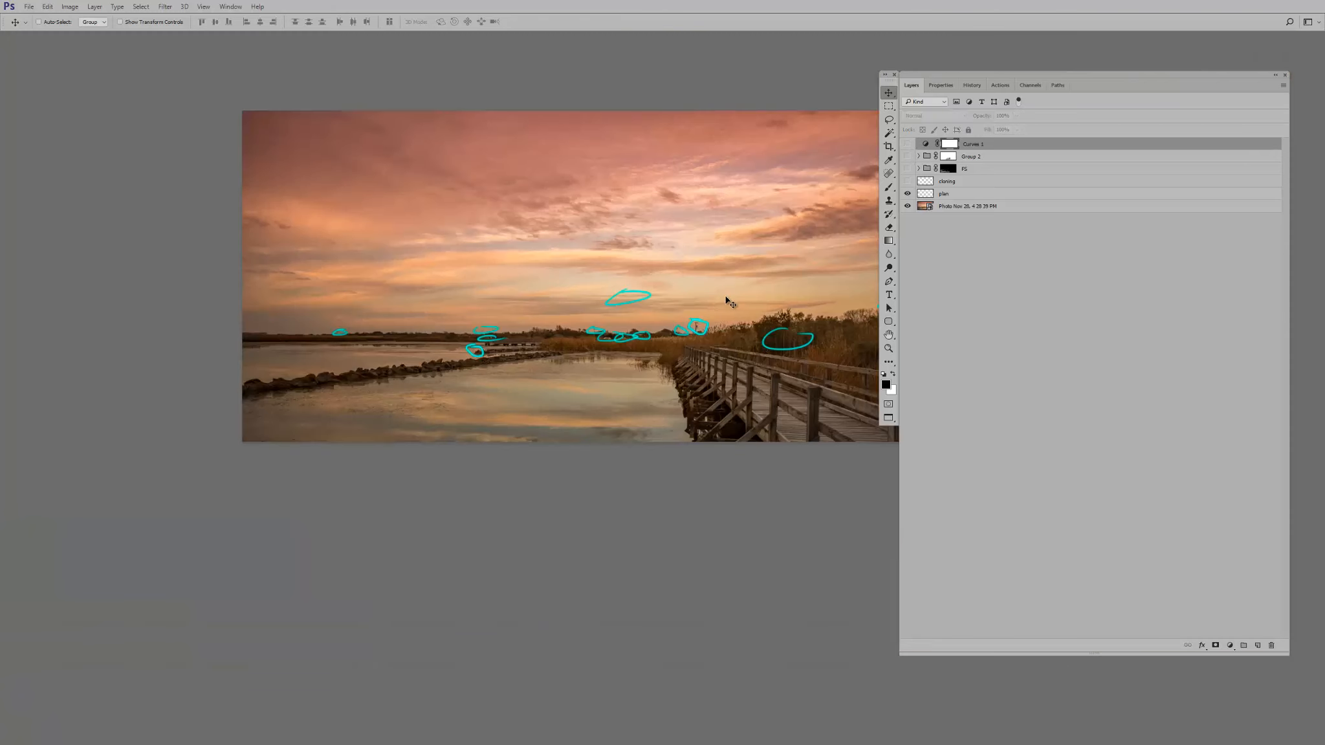
pyautogui.moveTo(677, 299); pyautogui.dragTo(536, 346)
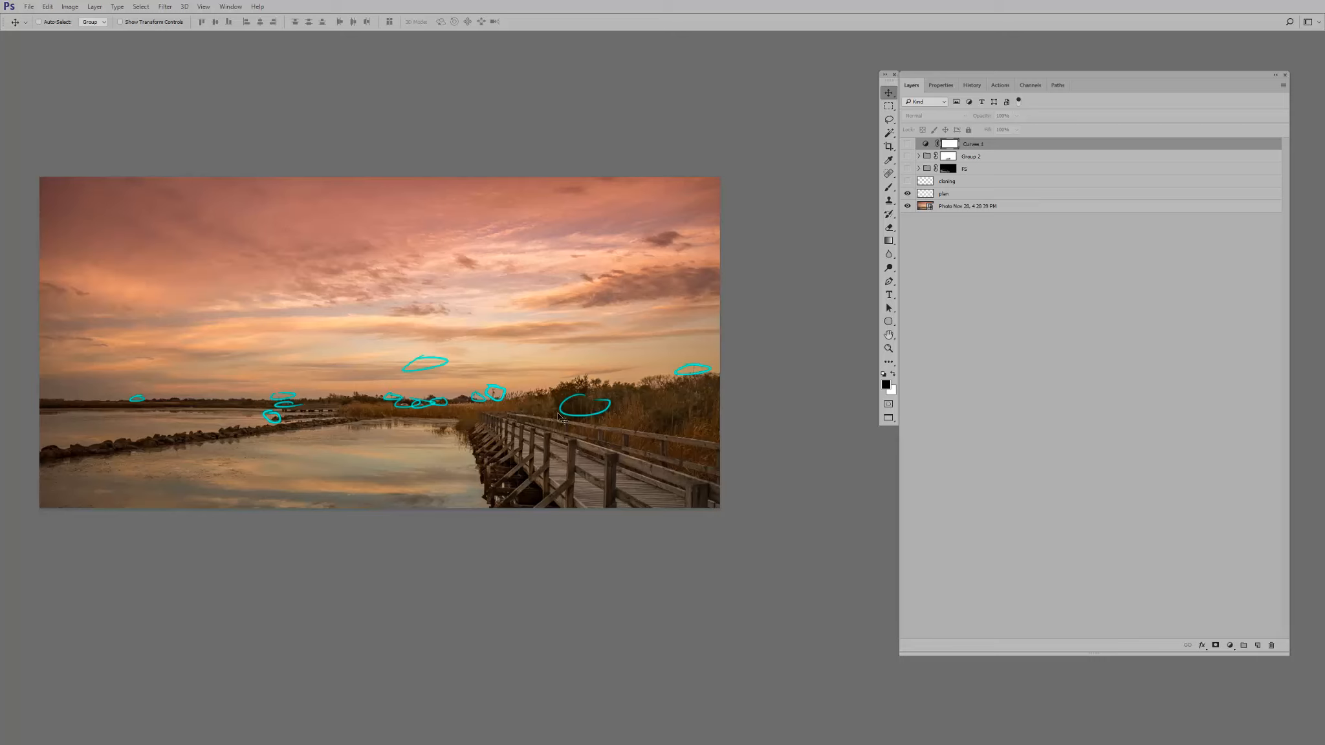
pyautogui.scroll(2, 511, 399)
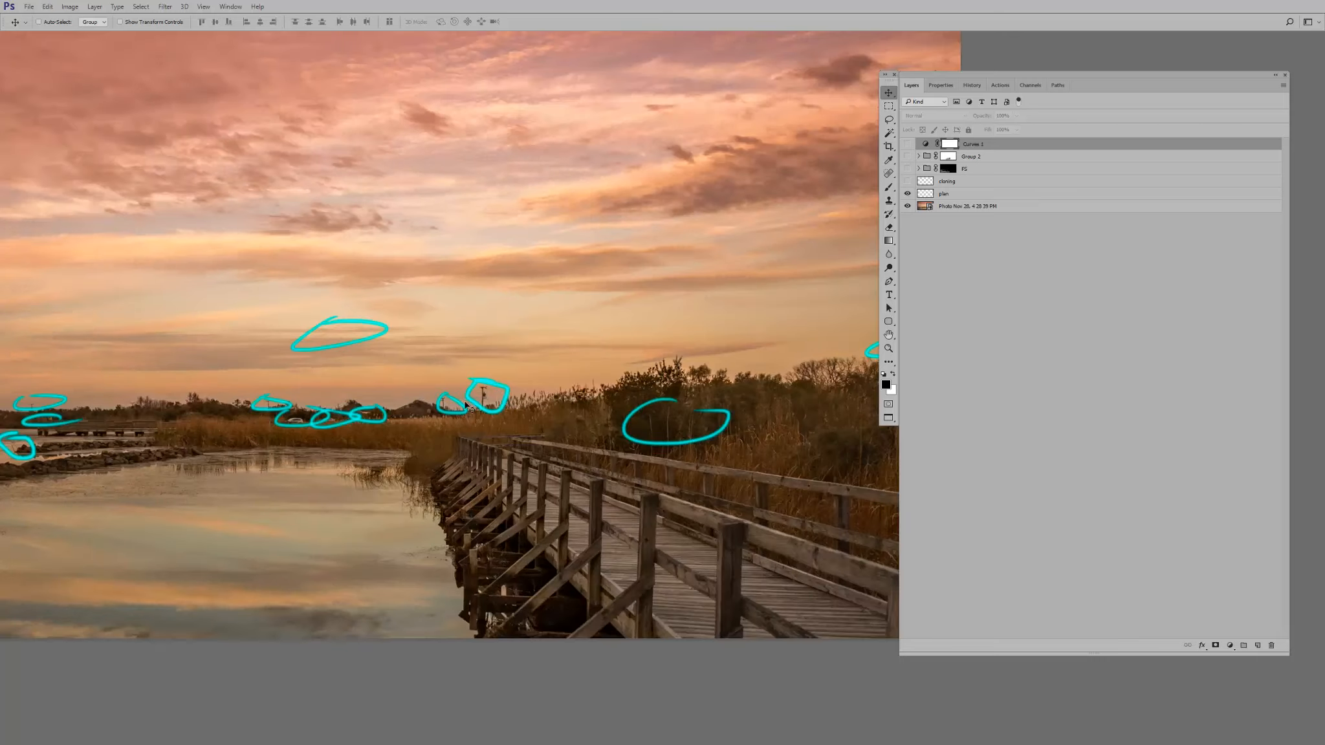
pyautogui.scroll(1, 360, 442)
pyautogui.moveTo(284, 477); pyautogui.dragTo(565, 532)
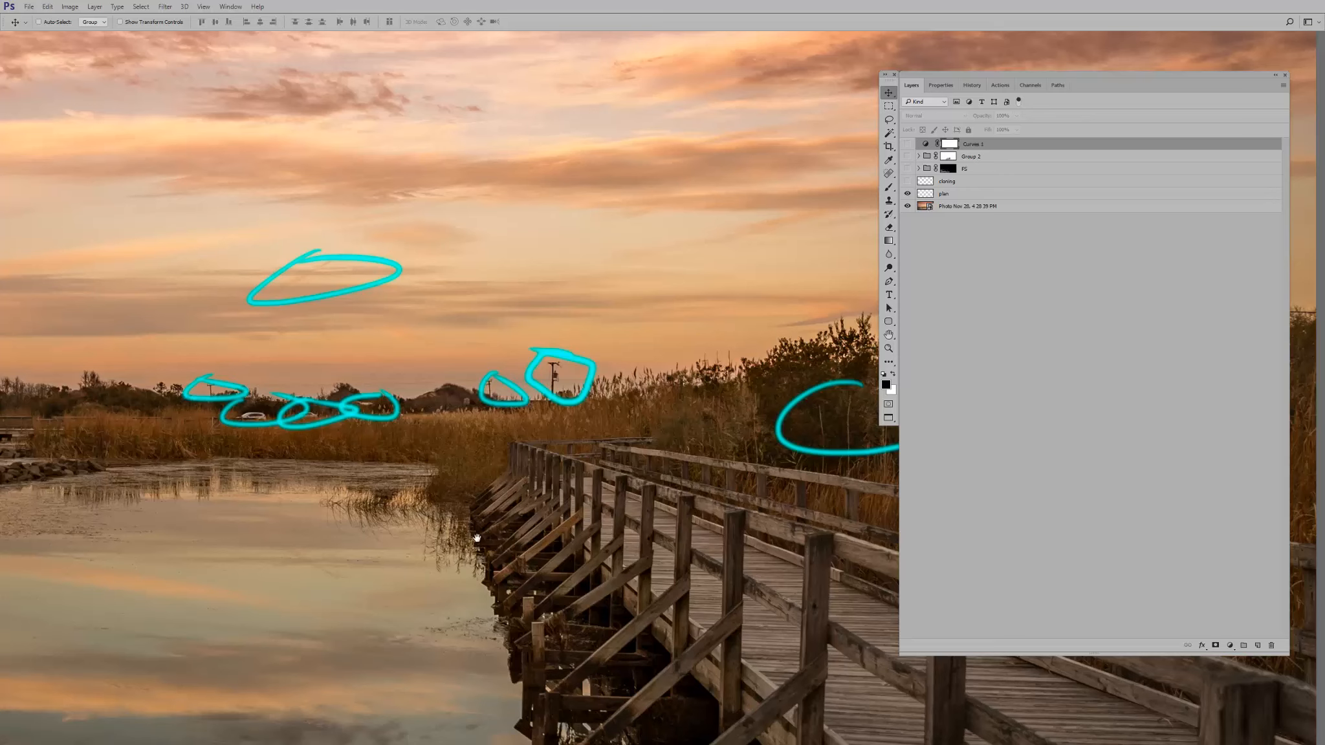
pyautogui.moveTo(280, 561); pyautogui.dragTo(687, 590)
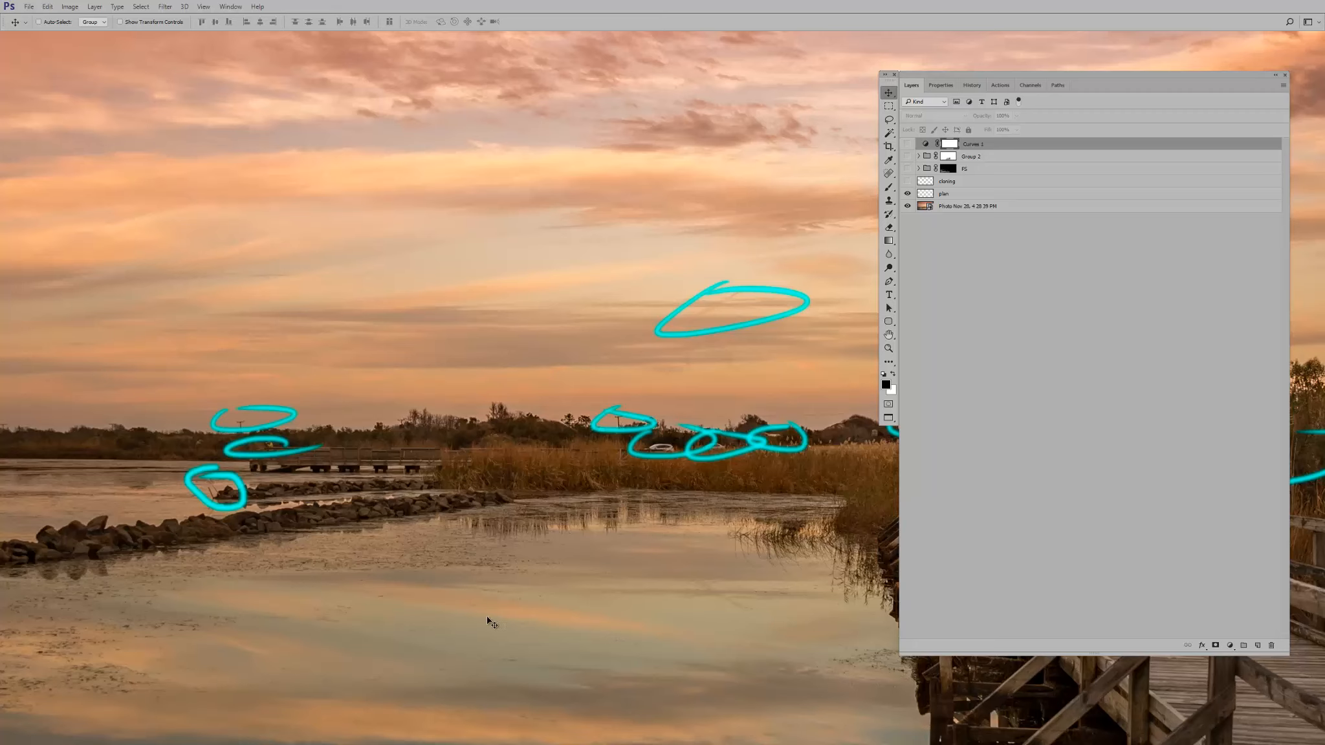
pyautogui.moveTo(487, 616); pyautogui.dragTo(532, 532)
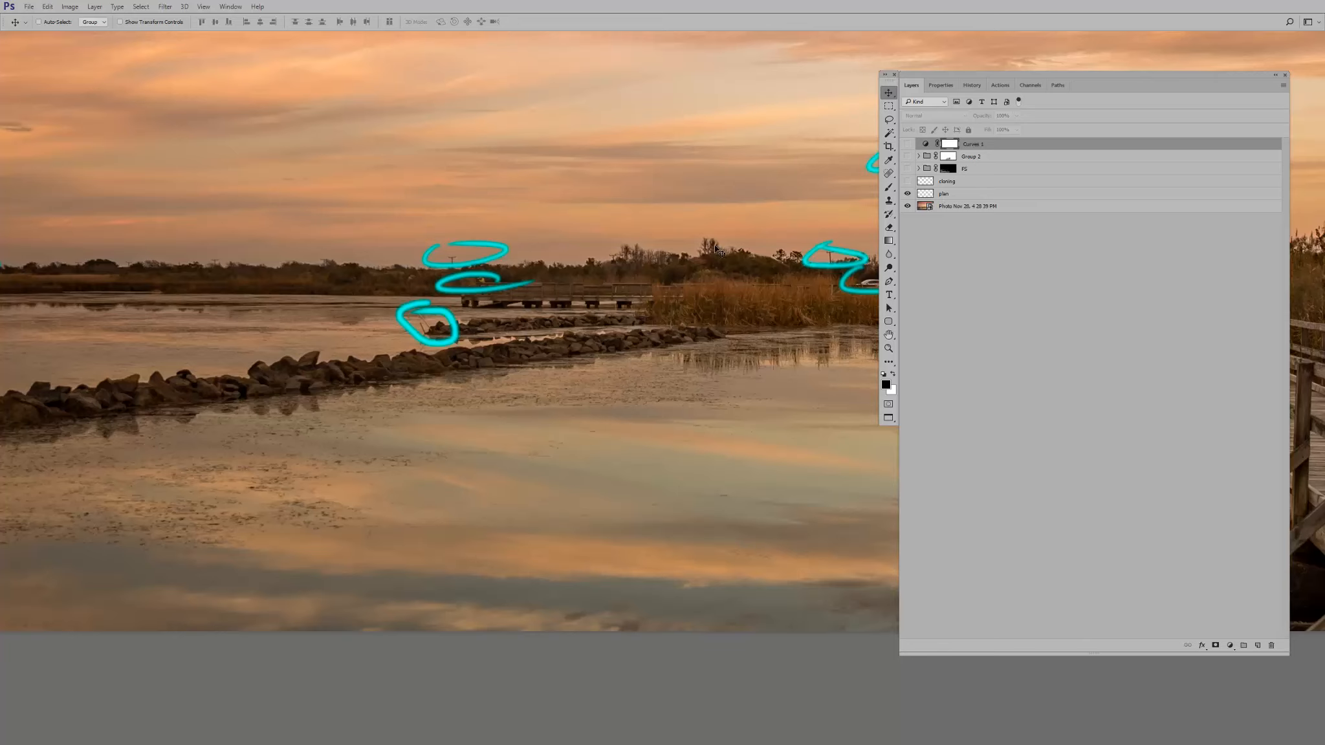
pyautogui.moveTo(712, 408); pyautogui.dragTo(633, 435)
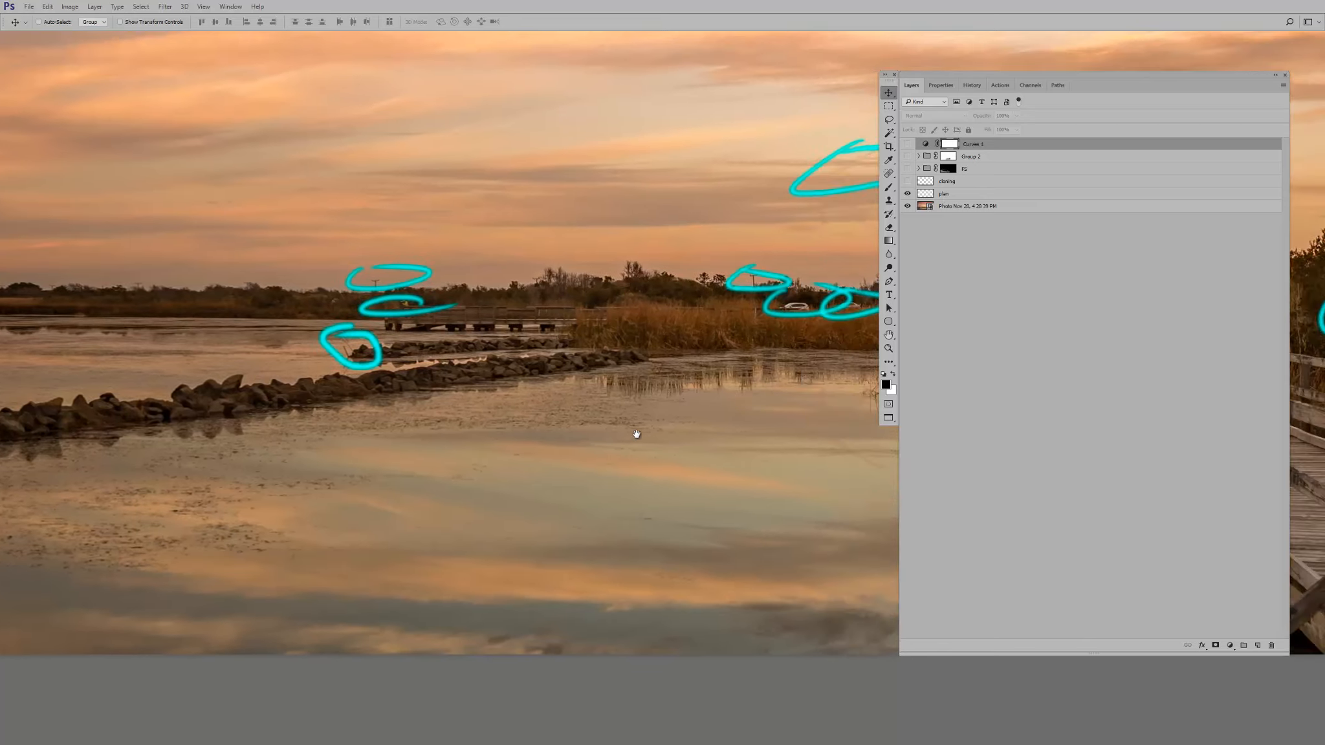
# Swap the plan layer for the cloning layer and compare the whole photo with and without the retouching
pyautogui.click(907, 194)
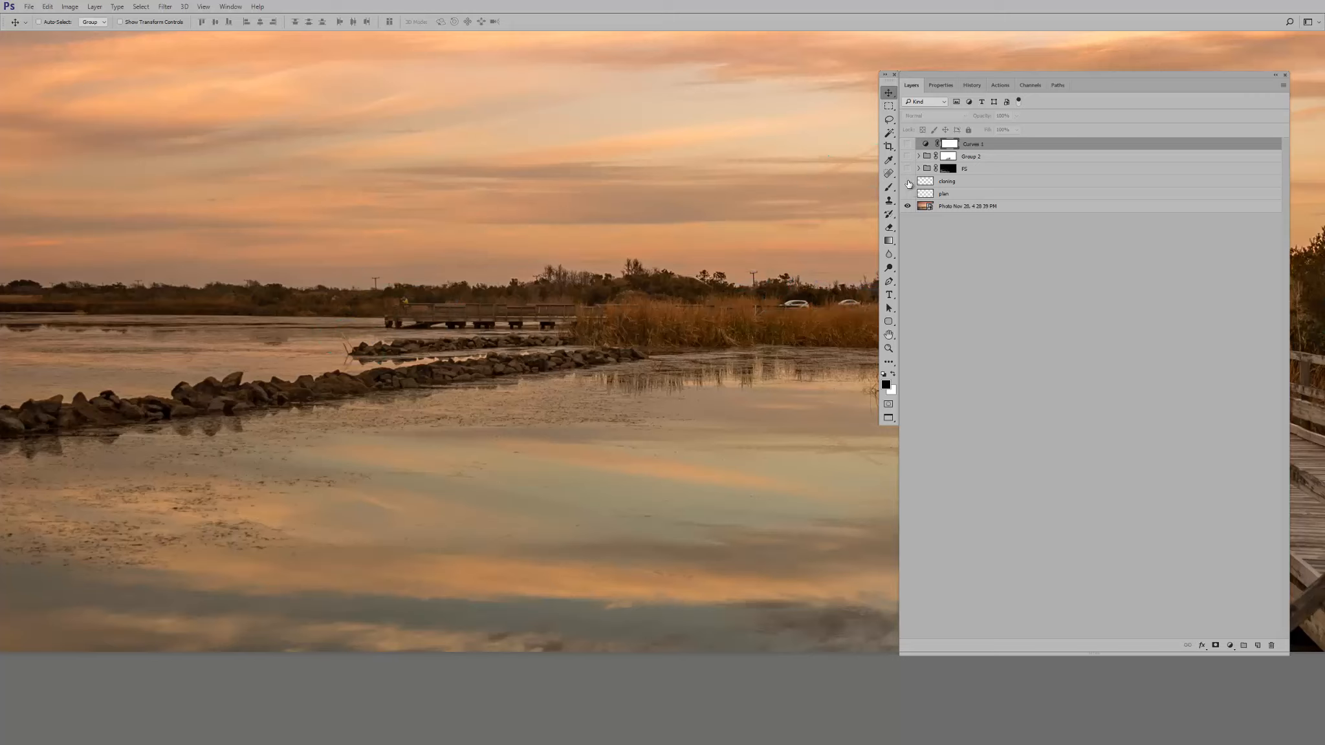
pyautogui.click(907, 183)
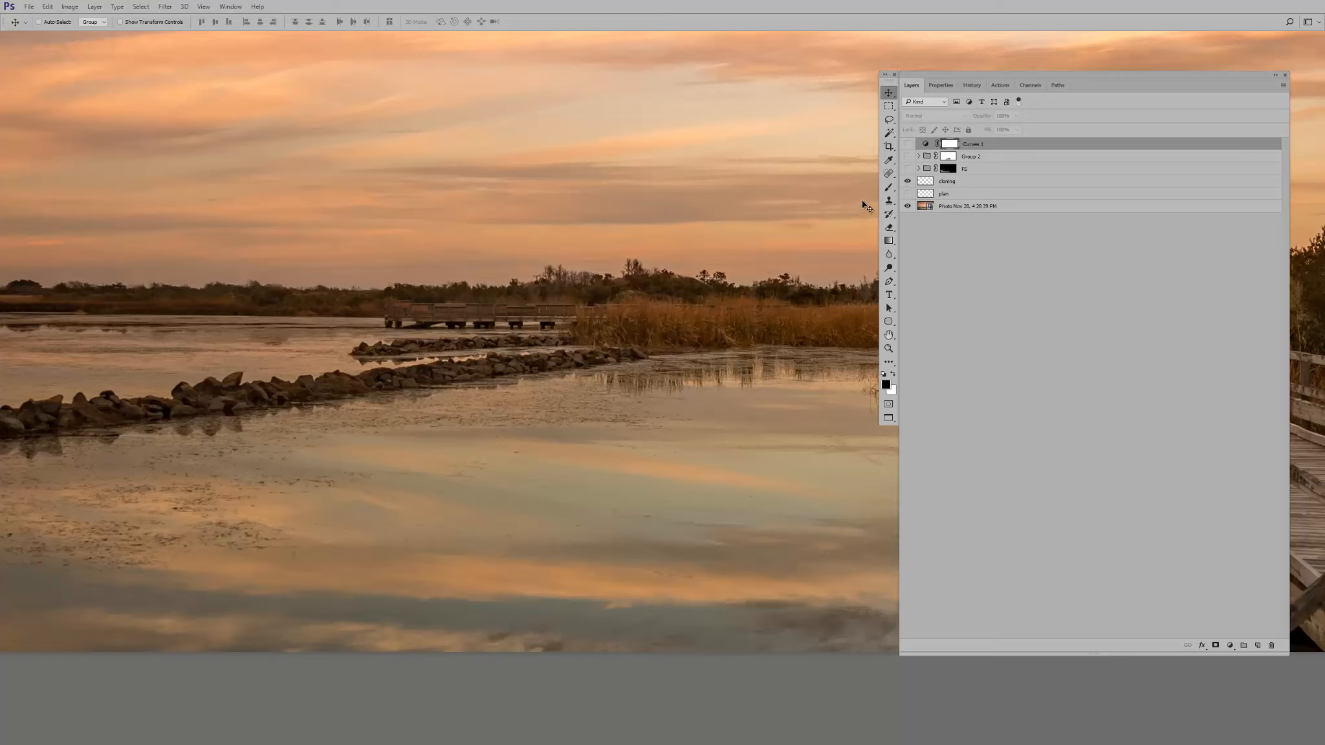
pyautogui.scroll(-2, 634, 354)
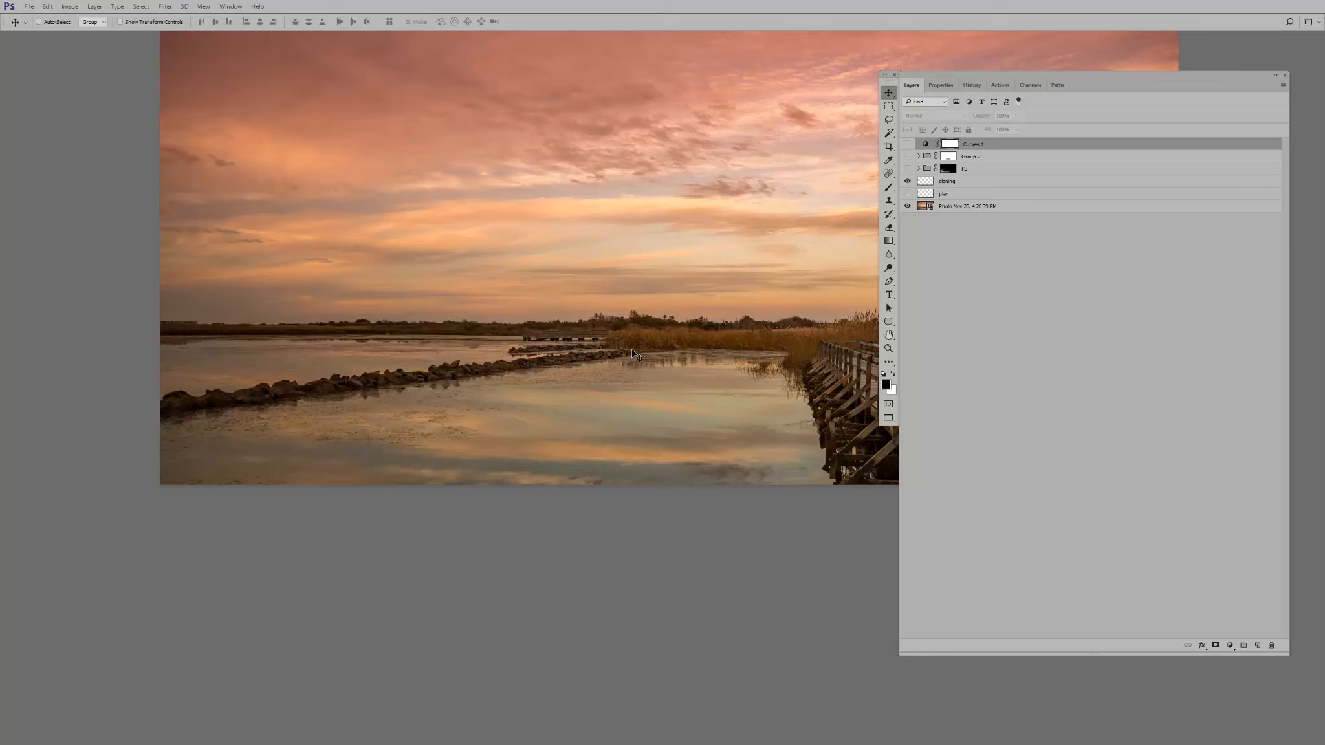
pyautogui.moveTo(694, 353); pyautogui.dragTo(489, 418)
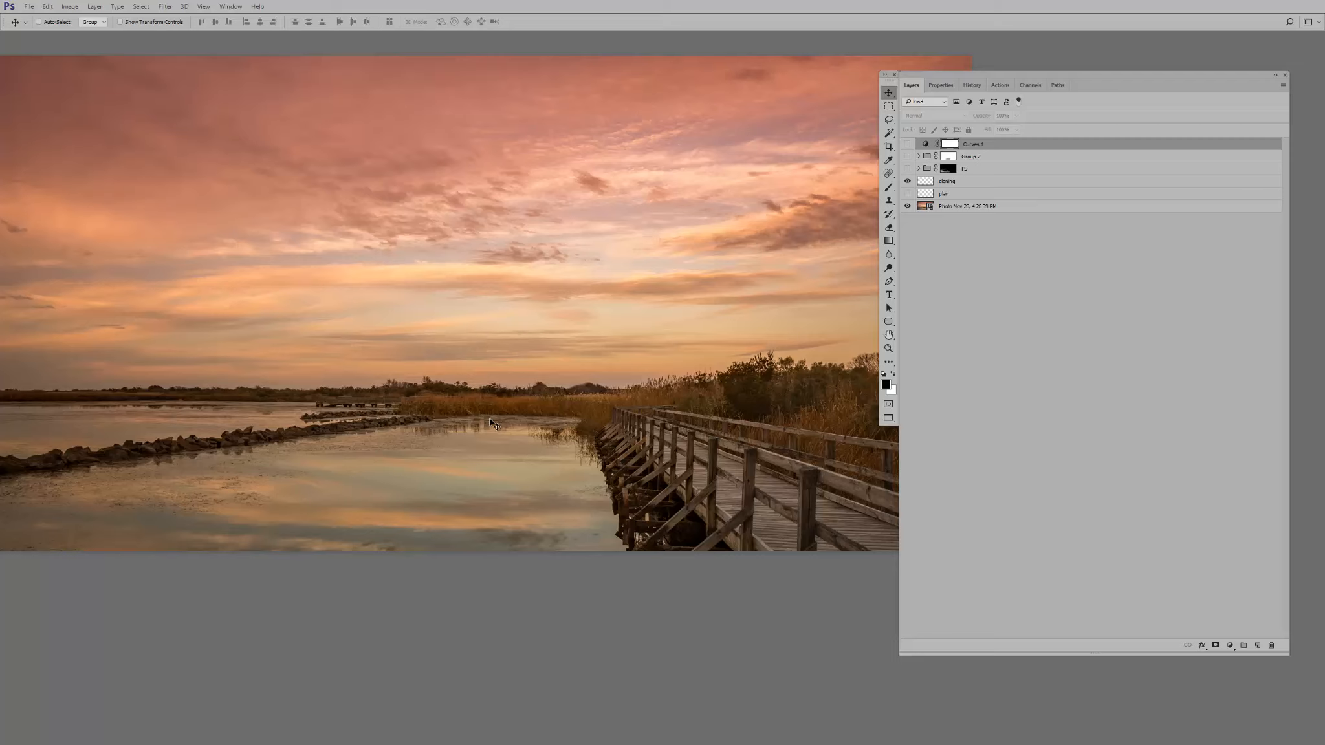
pyautogui.hotkey('ctrl', '0')
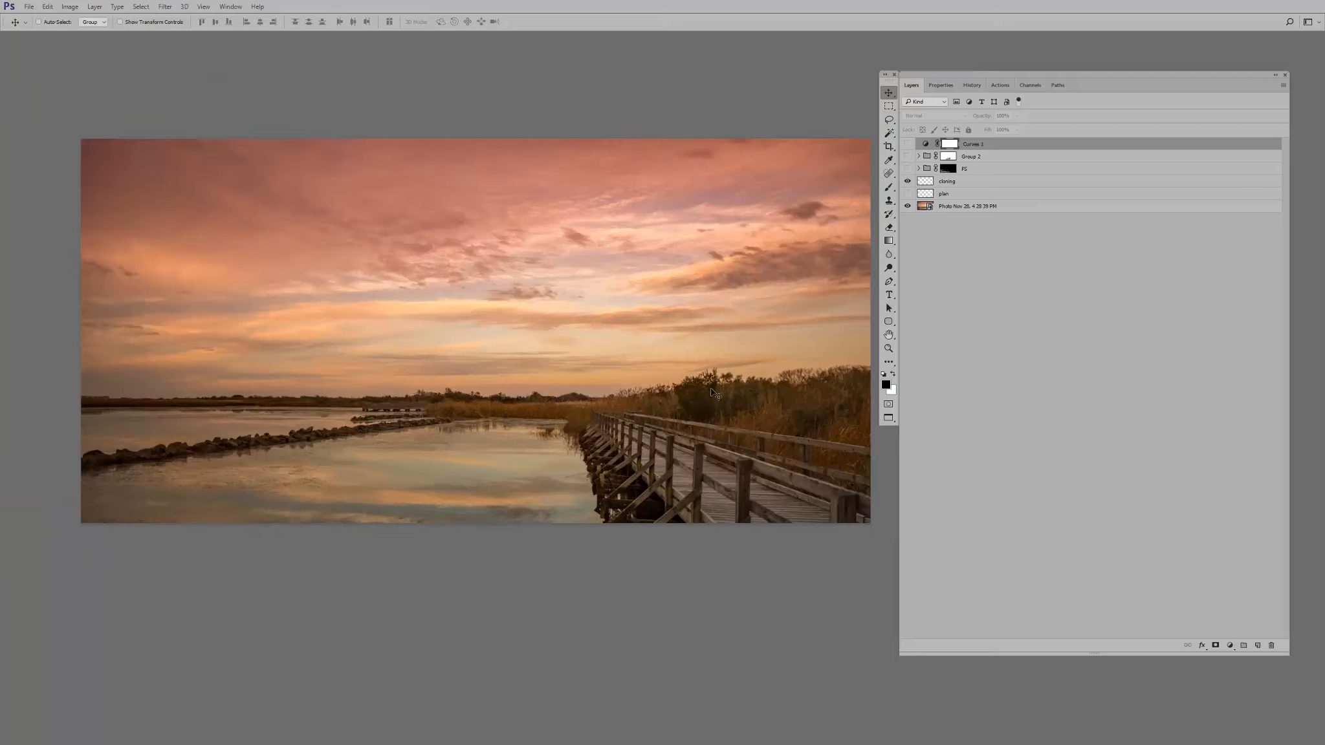
pyautogui.click(907, 183)
pyautogui.click(907, 183)
# Select the FG group and turn its visibility on, comparing the photo with and without it
pyautogui.click(966, 169)
pyautogui.click(907, 169)
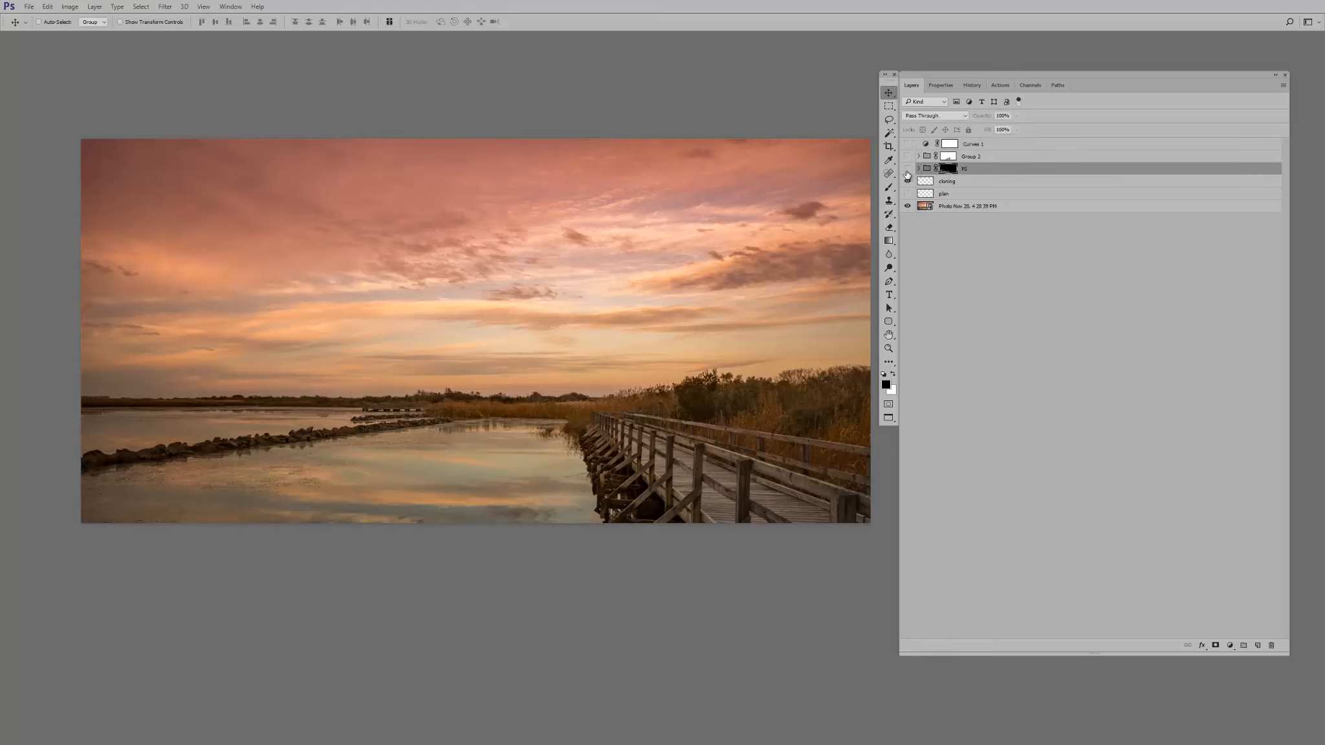
pyautogui.click(907, 169)
pyautogui.click(907, 169)
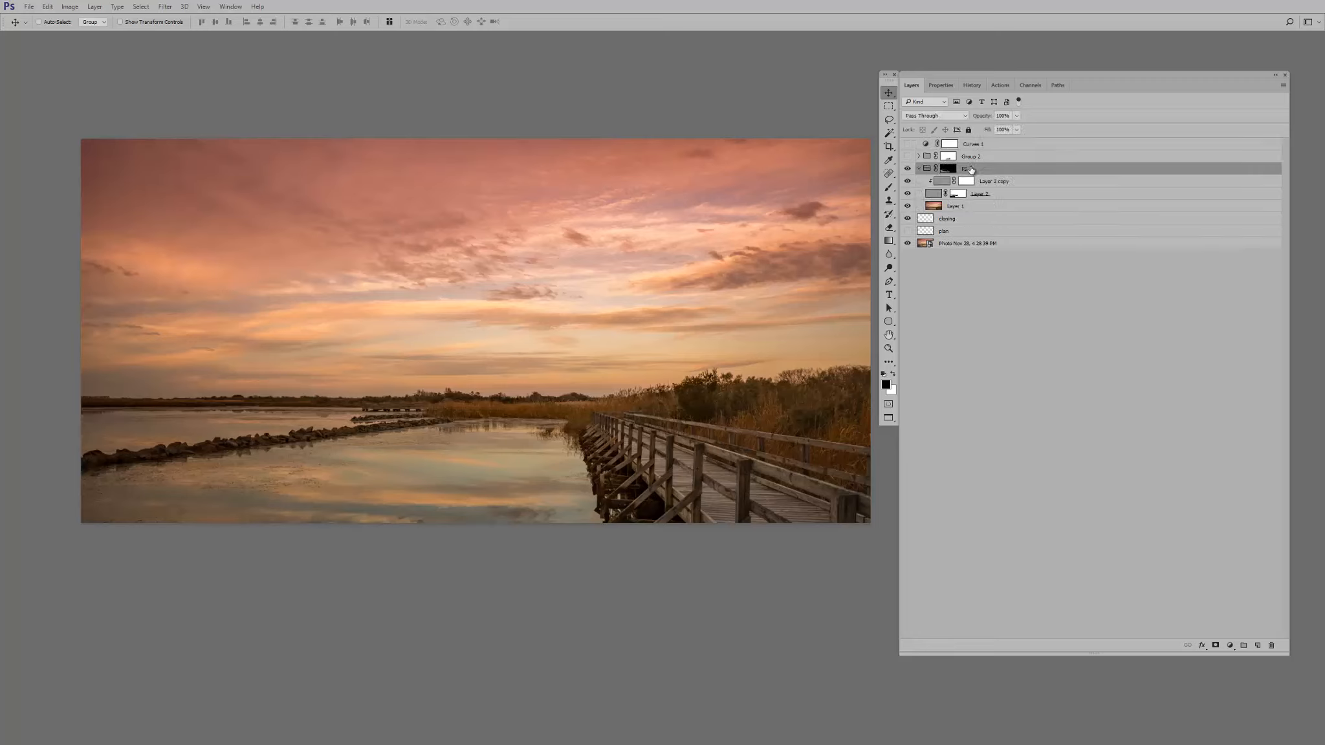
# Try deleting the FG group, undo the deletion and collapse the group
pyautogui.press('Delete')
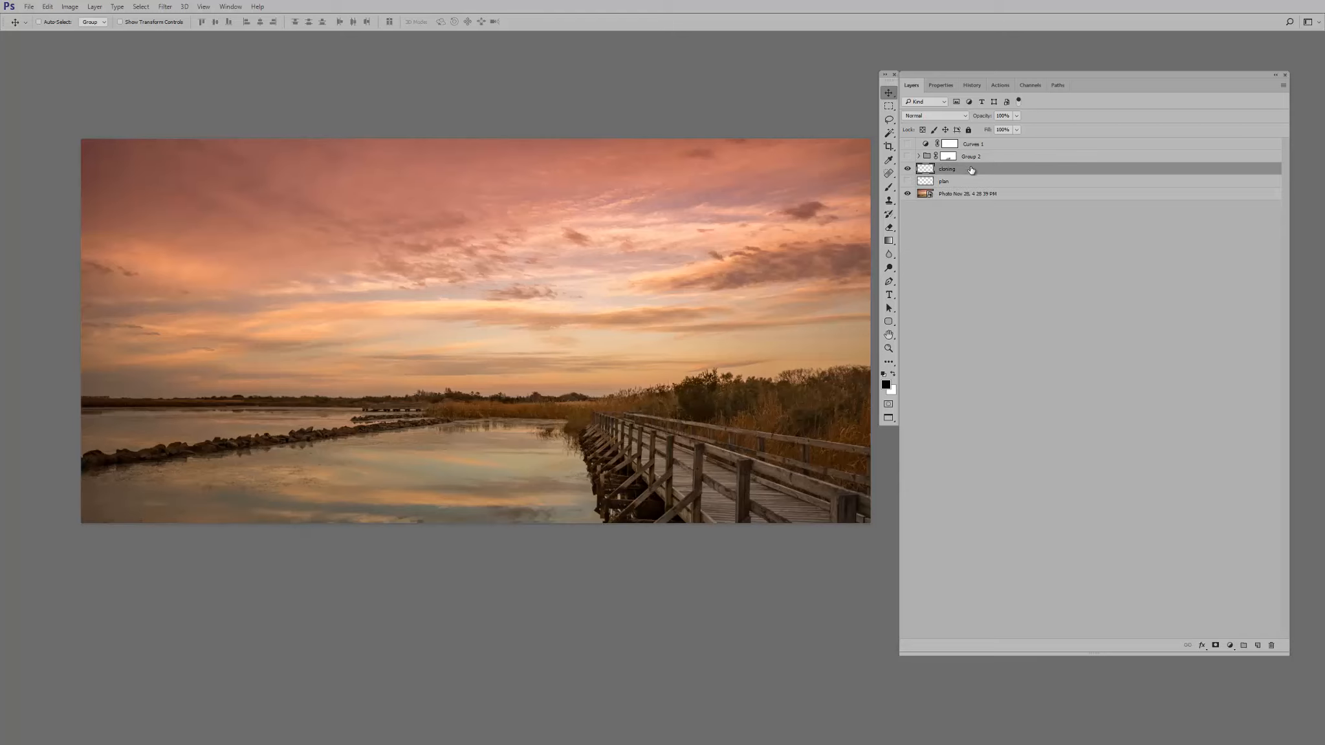
pyautogui.hotkey('ctrl', 'z')
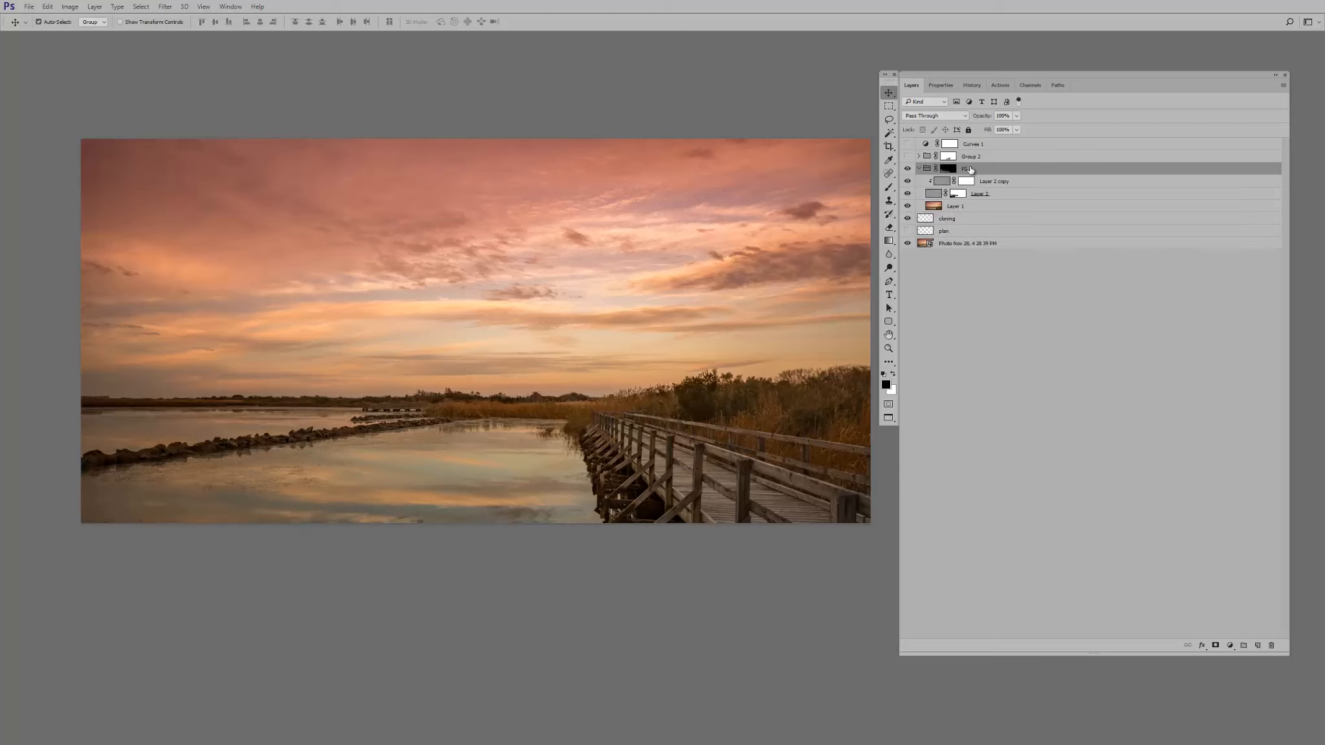
pyautogui.click(919, 168)
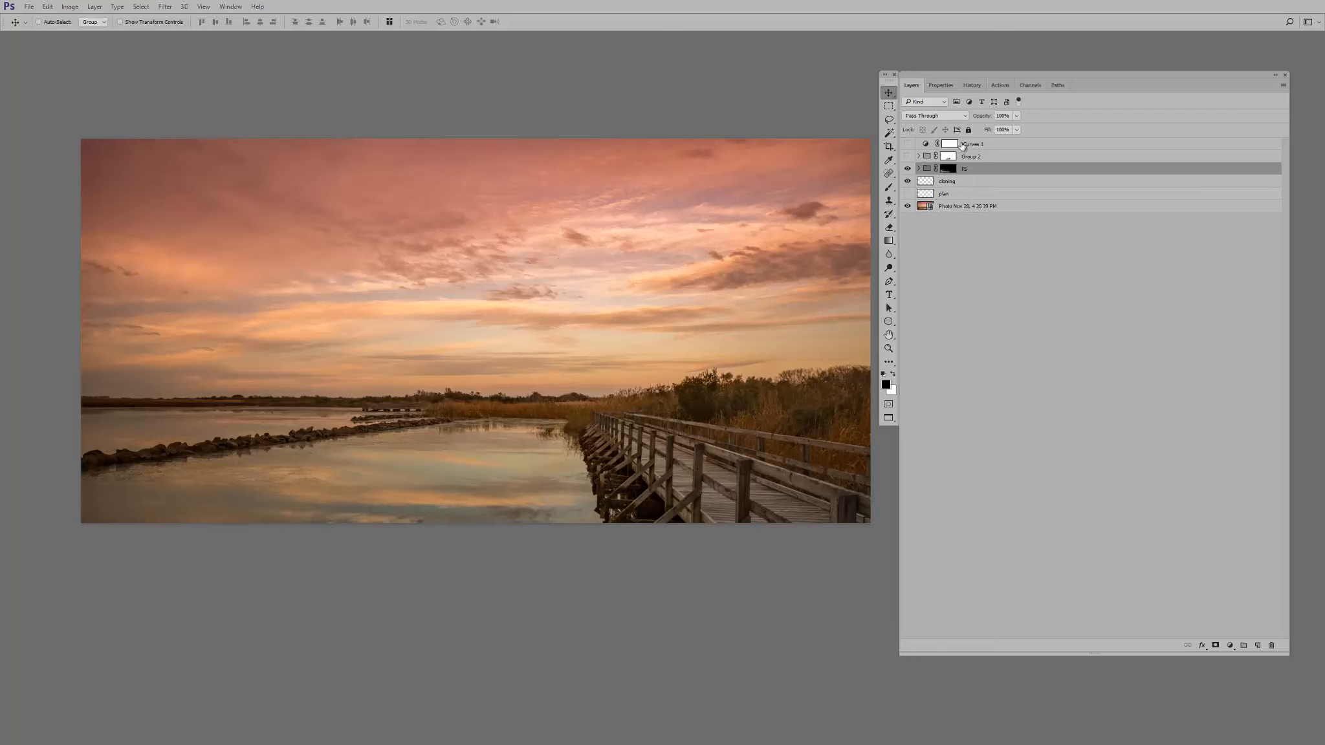
# Delete the hidden Group 2 and Curves 1 layers from the top of the layer stack
pyautogui.click(960, 156)
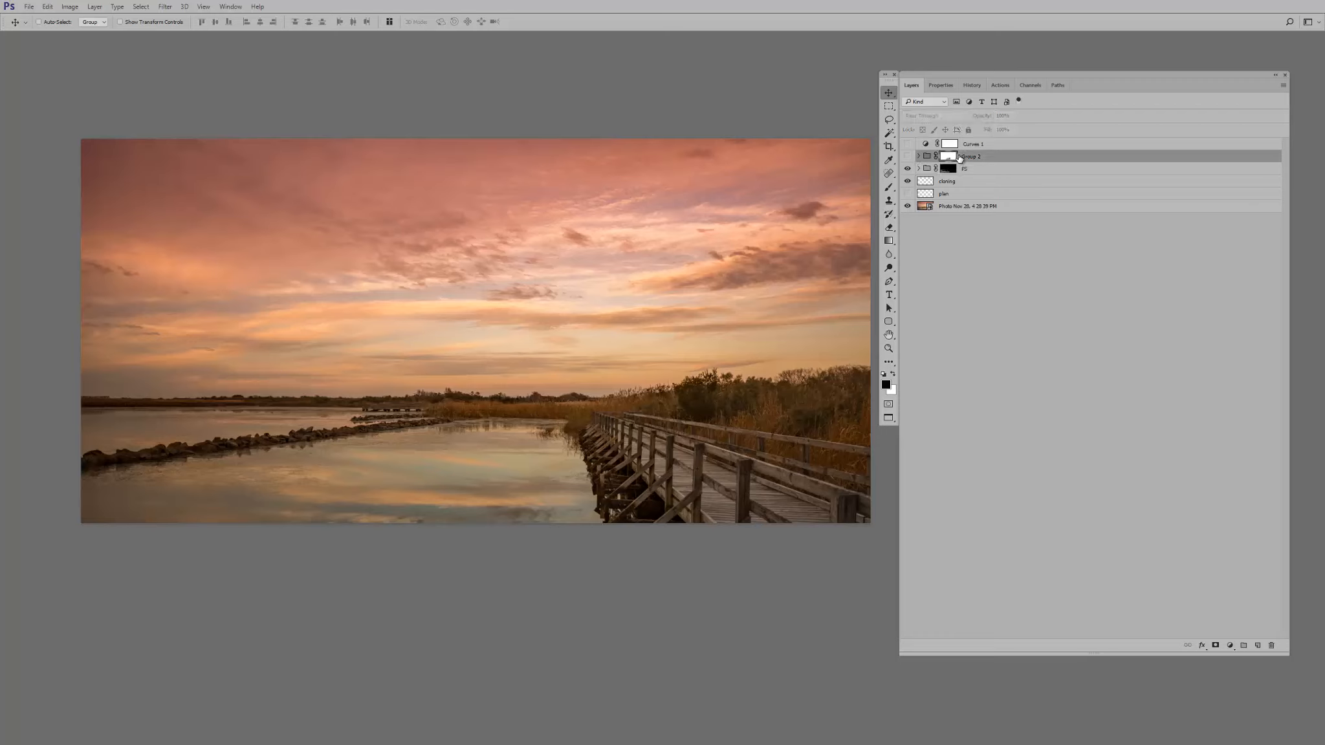
pyautogui.click(966, 144)
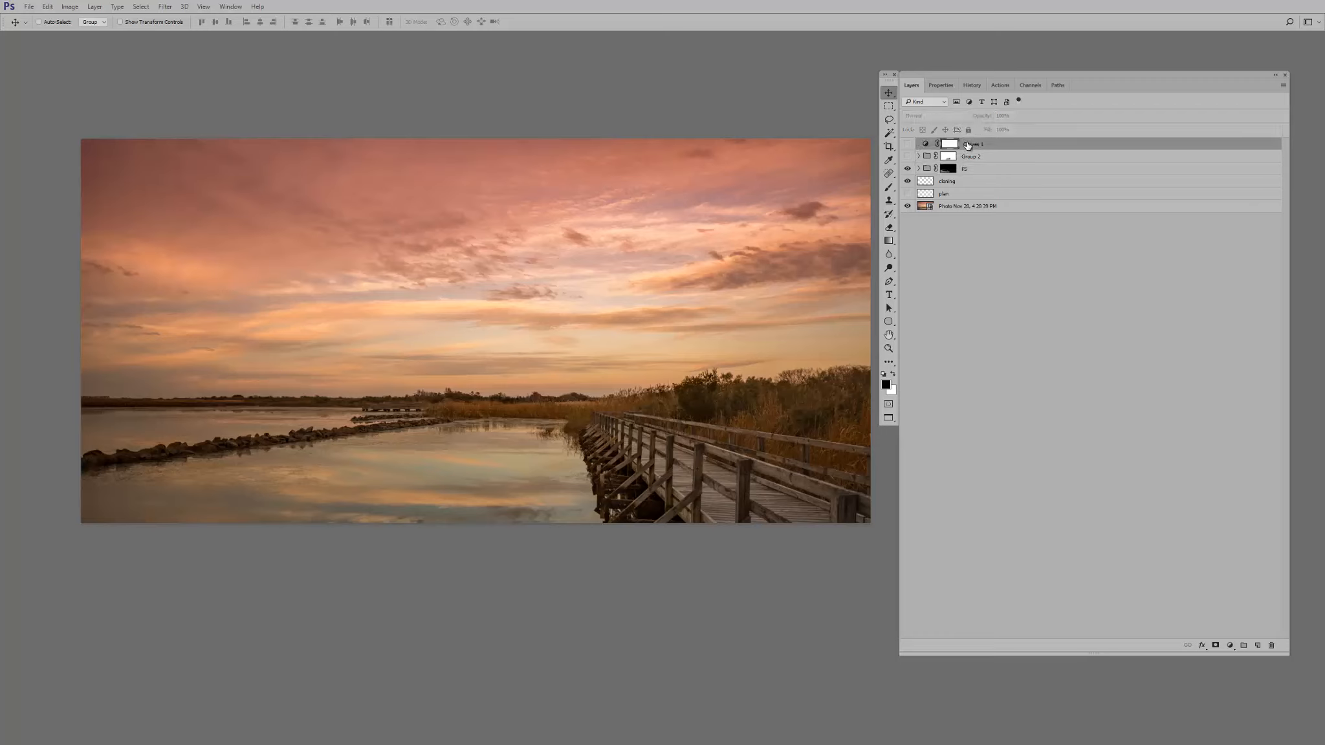
pyautogui.press('Delete')
pyautogui.press('Delete')
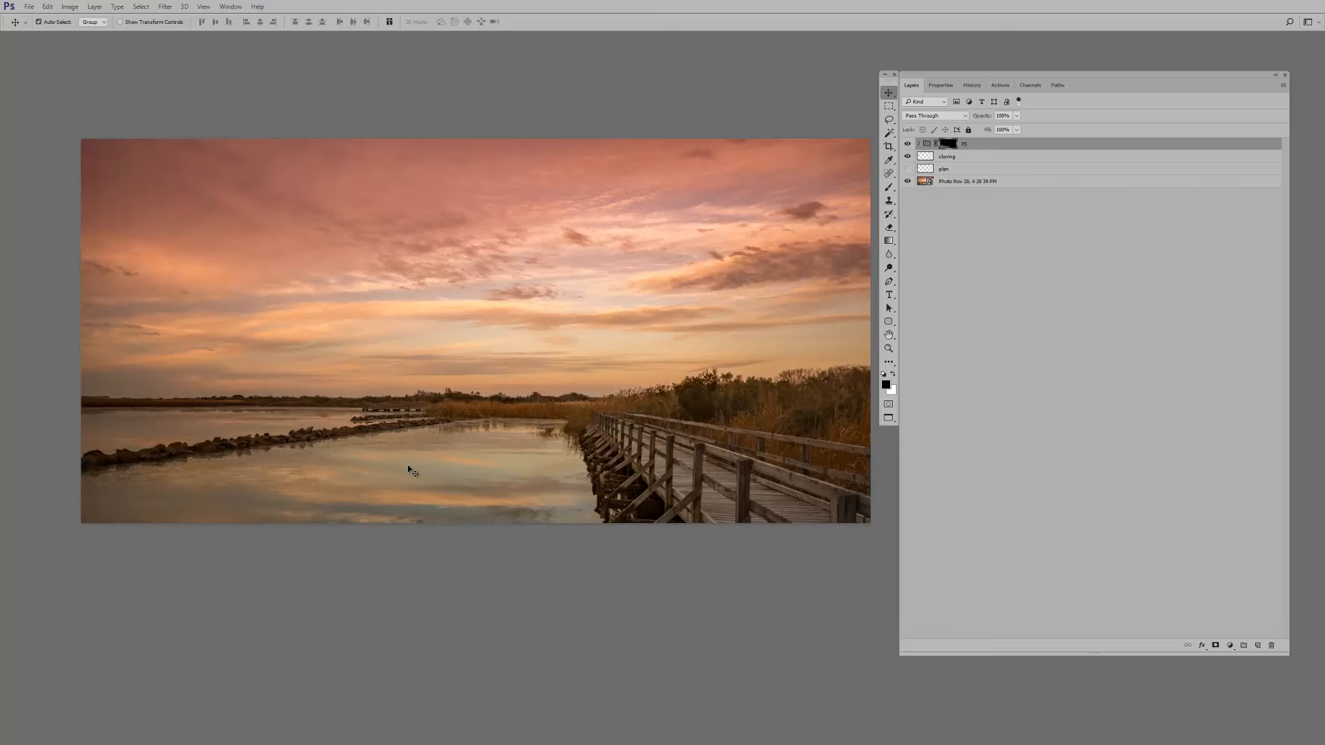
# Create a new layer above the FG group and stamp all visible layers into it
pyautogui.hotkey('ctrl', 'shift', 'n')
pyautogui.press('Return')
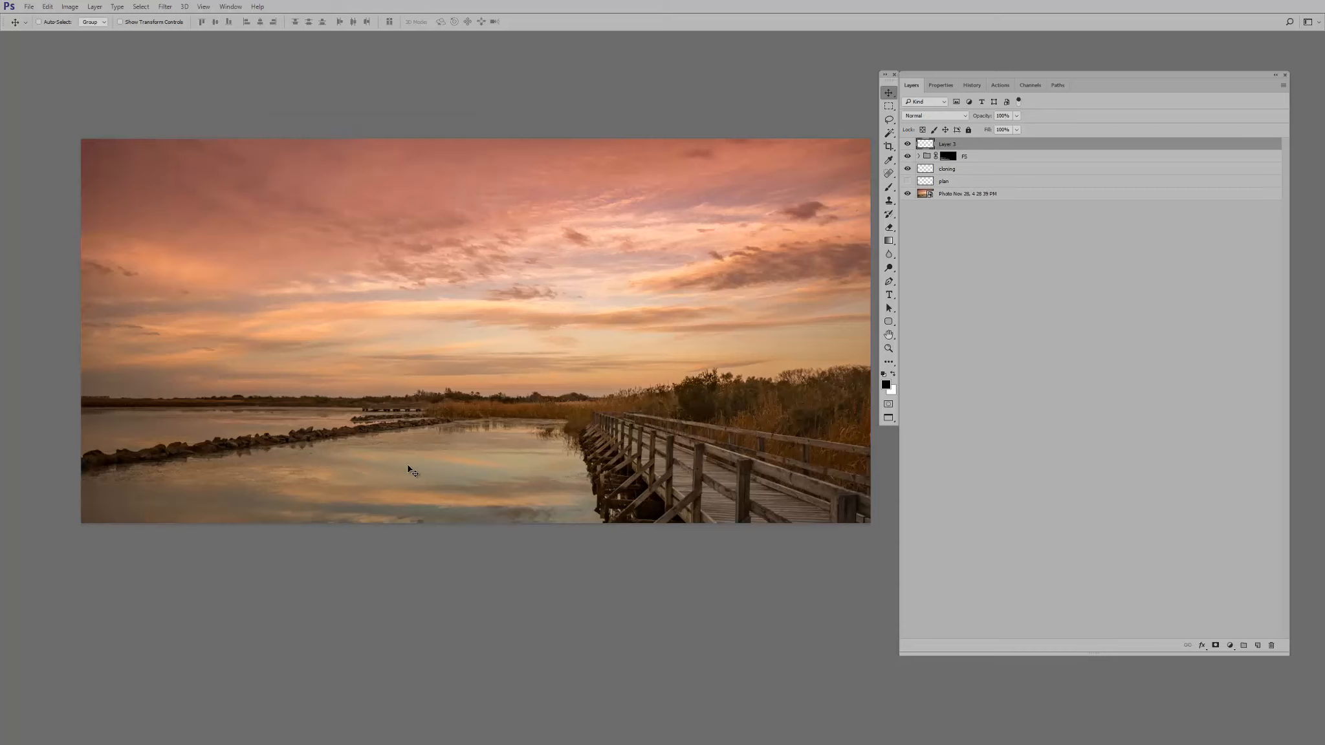
pyautogui.hotkey('ctrl', 'shift', 'alt', 'e')
# Apply the Dust & Scratches filter to the stamped layer with a radius of about 30 pixels and threshold 0
pyautogui.click(168, 7)
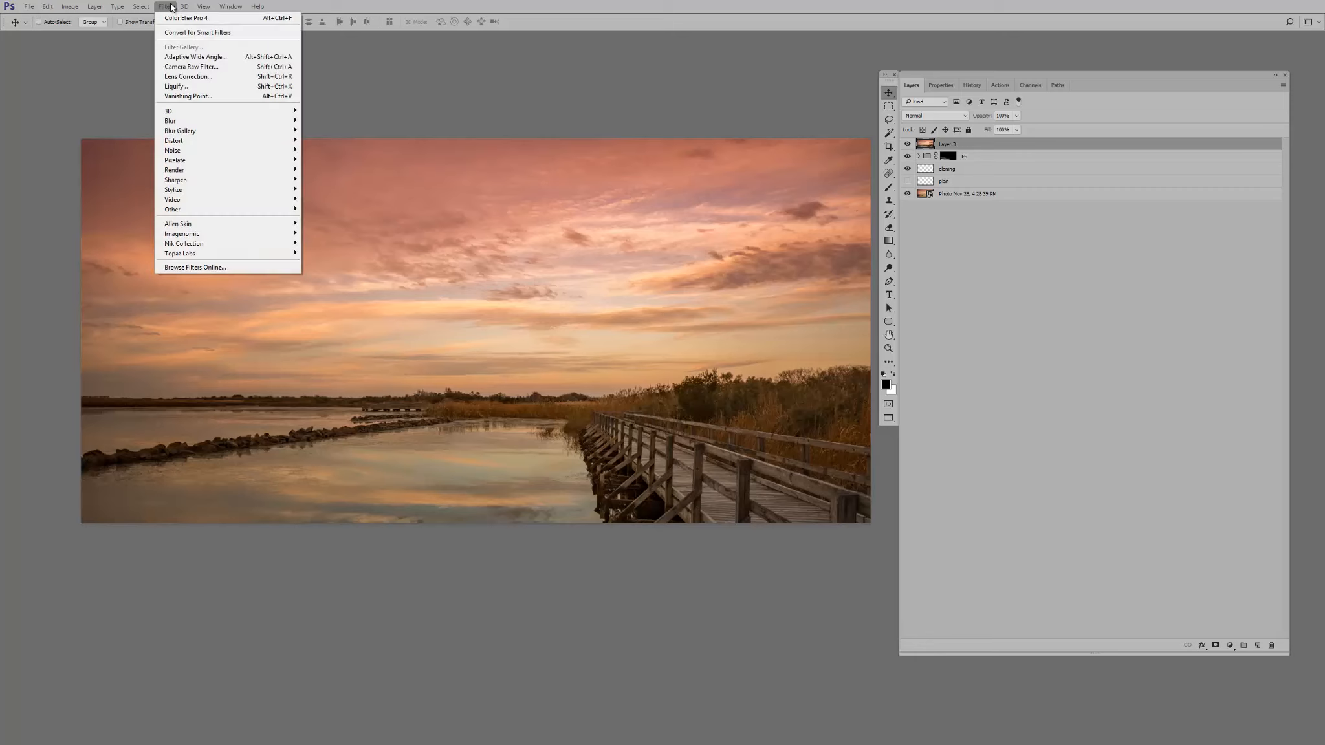
pyautogui.moveTo(159, 153)
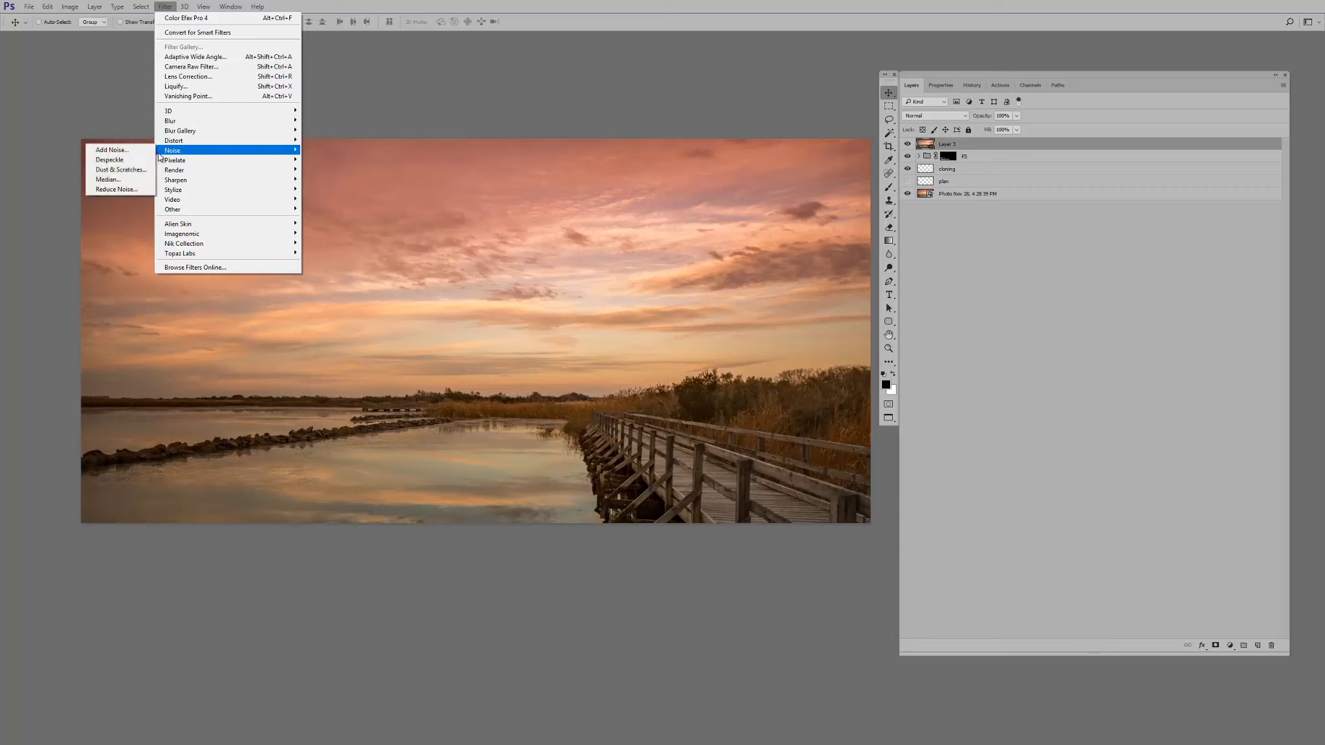
pyautogui.click(121, 169)
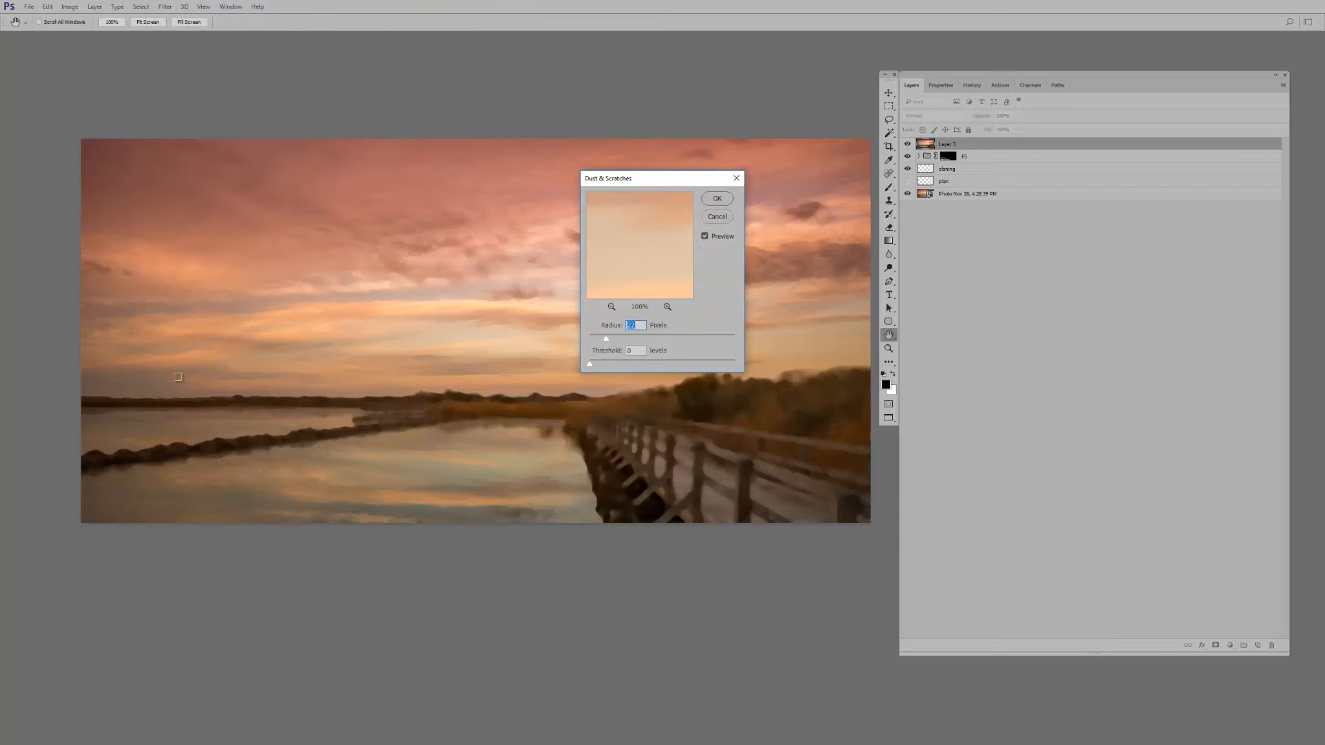
pyautogui.click(267, 471)
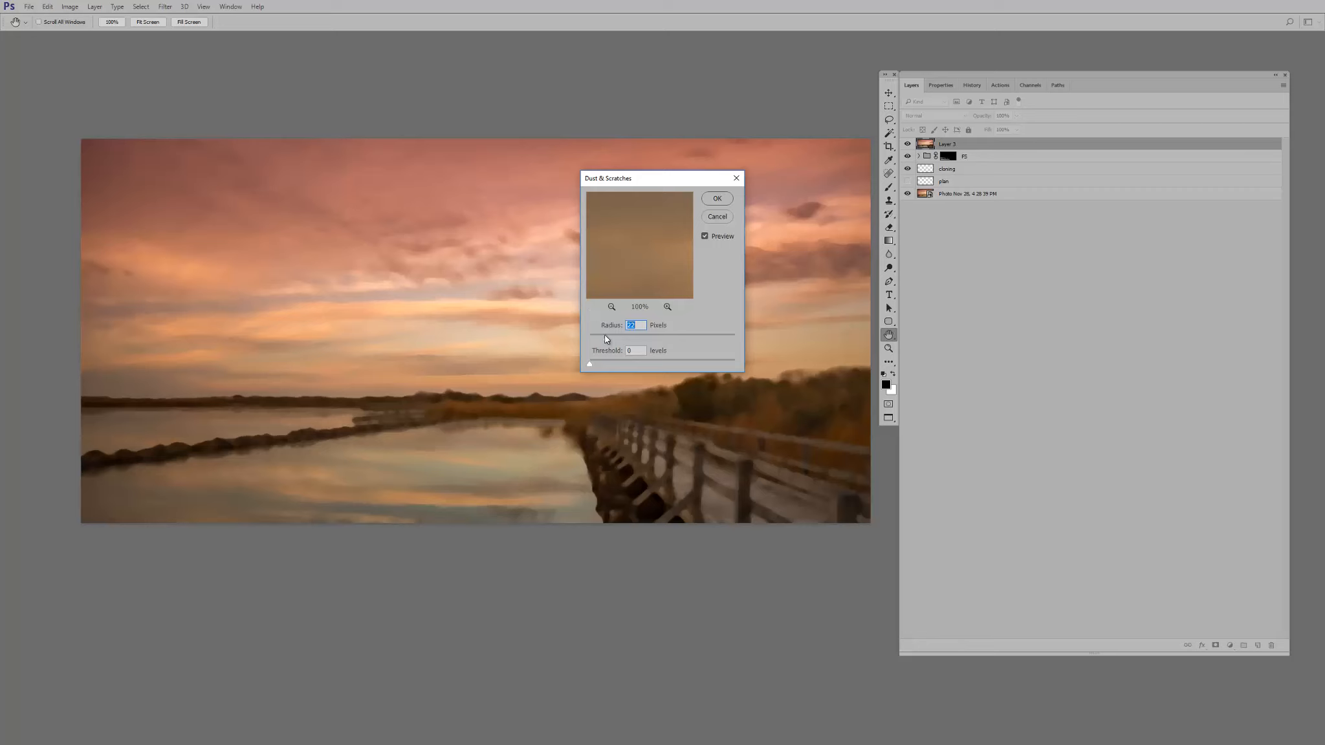
pyautogui.moveTo(606, 338); pyautogui.dragTo(575, 345)
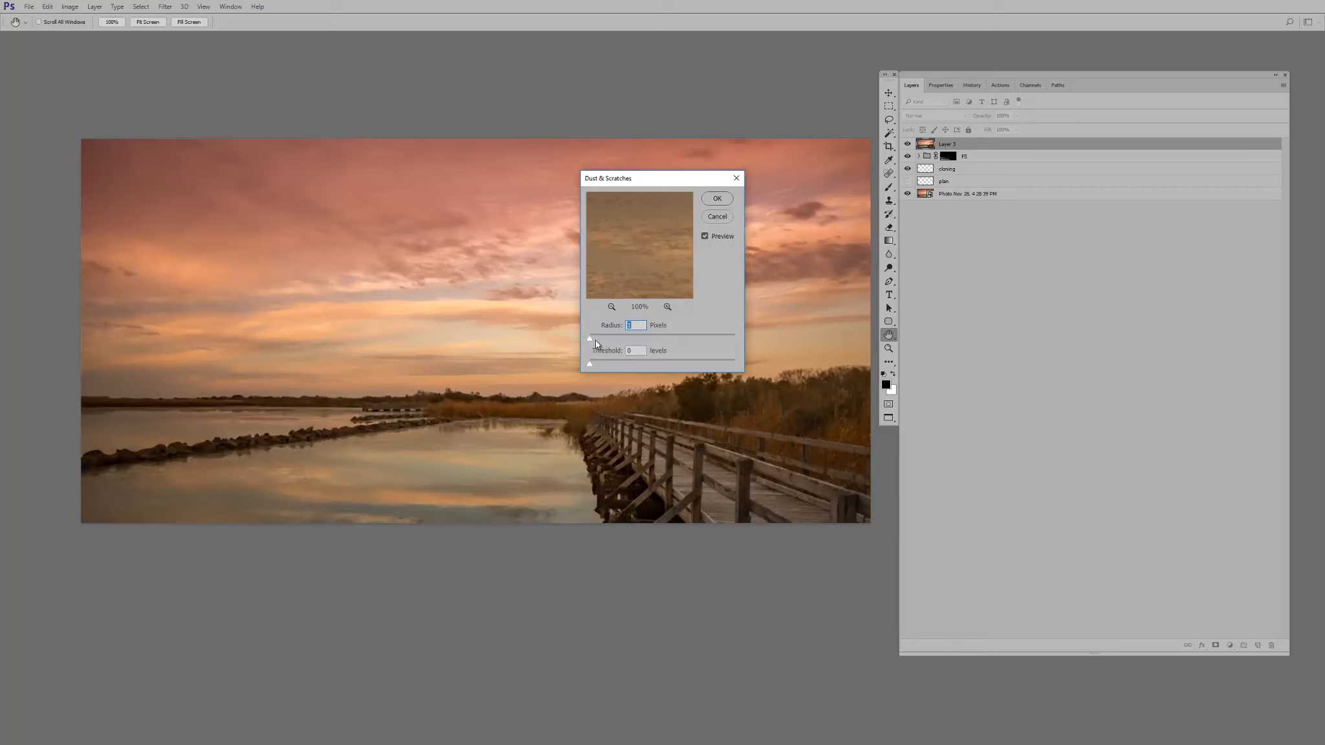
pyautogui.moveTo(588, 338); pyautogui.dragTo(612, 337)
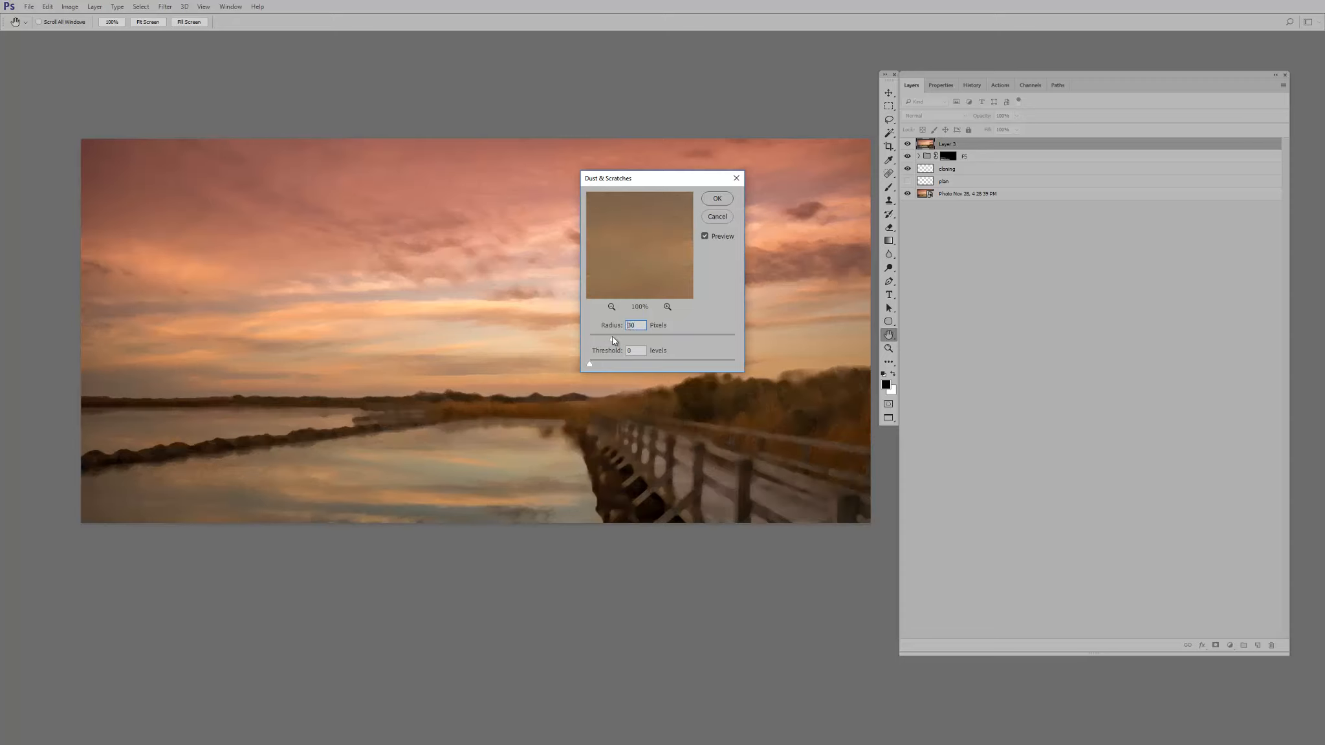
pyautogui.click(718, 201)
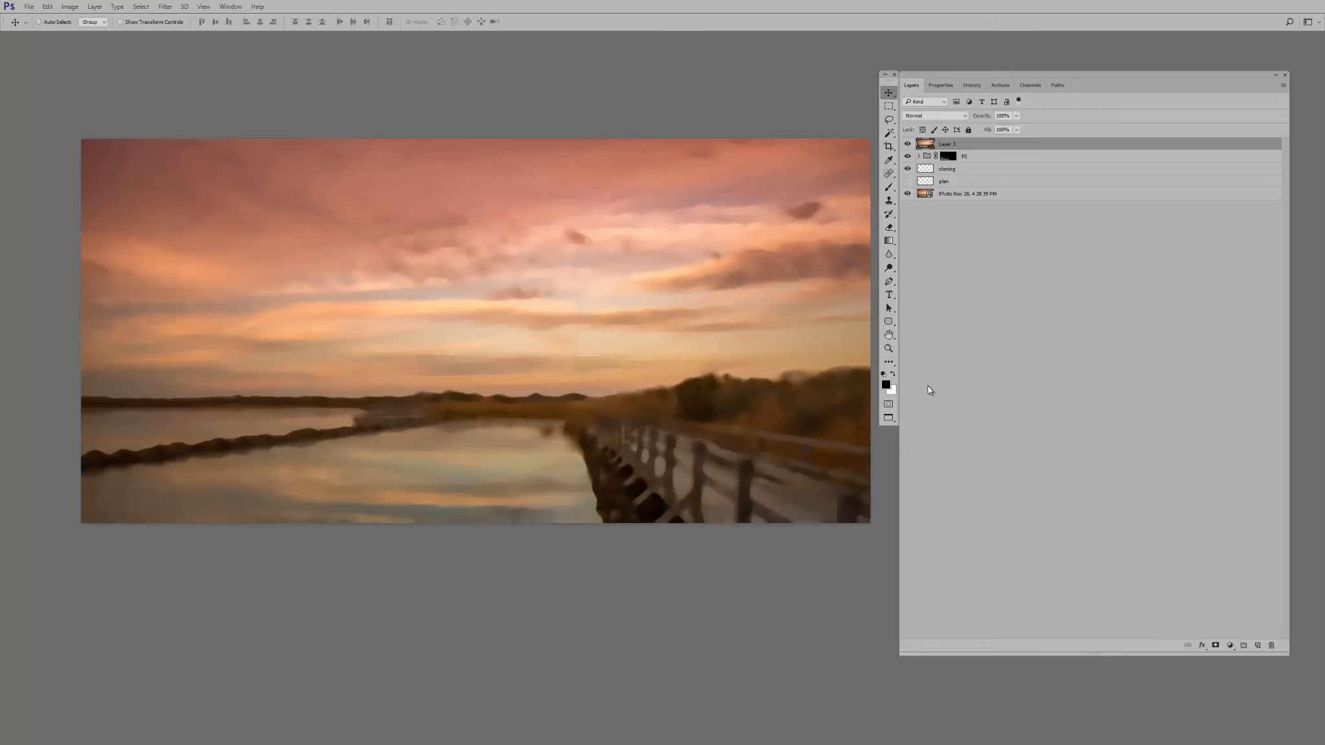
# Hide the filtered layer with a black mask and paint white with a large brush over the water to reveal the smoothing there
pyautogui.keyDown('alt'); pyautogui.click(1215, 646); pyautogui.keyUp('alt')
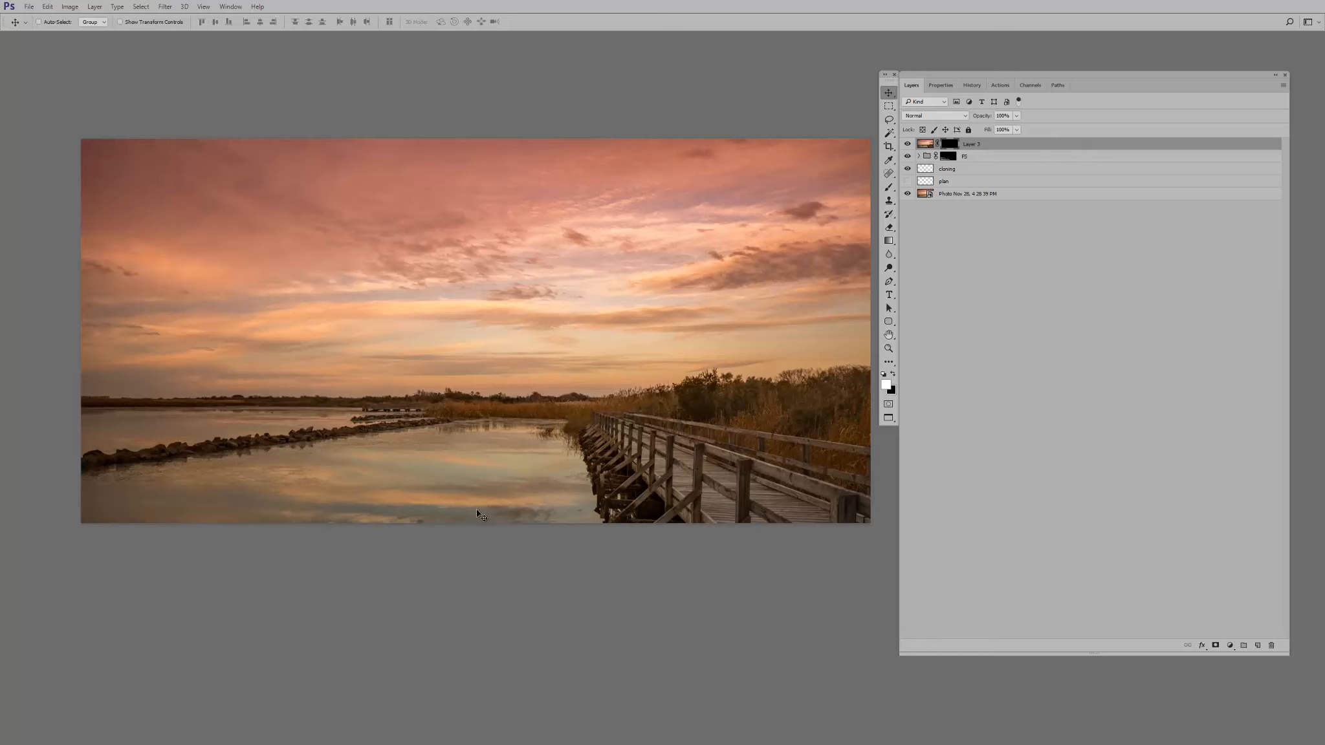
pyautogui.press('b')
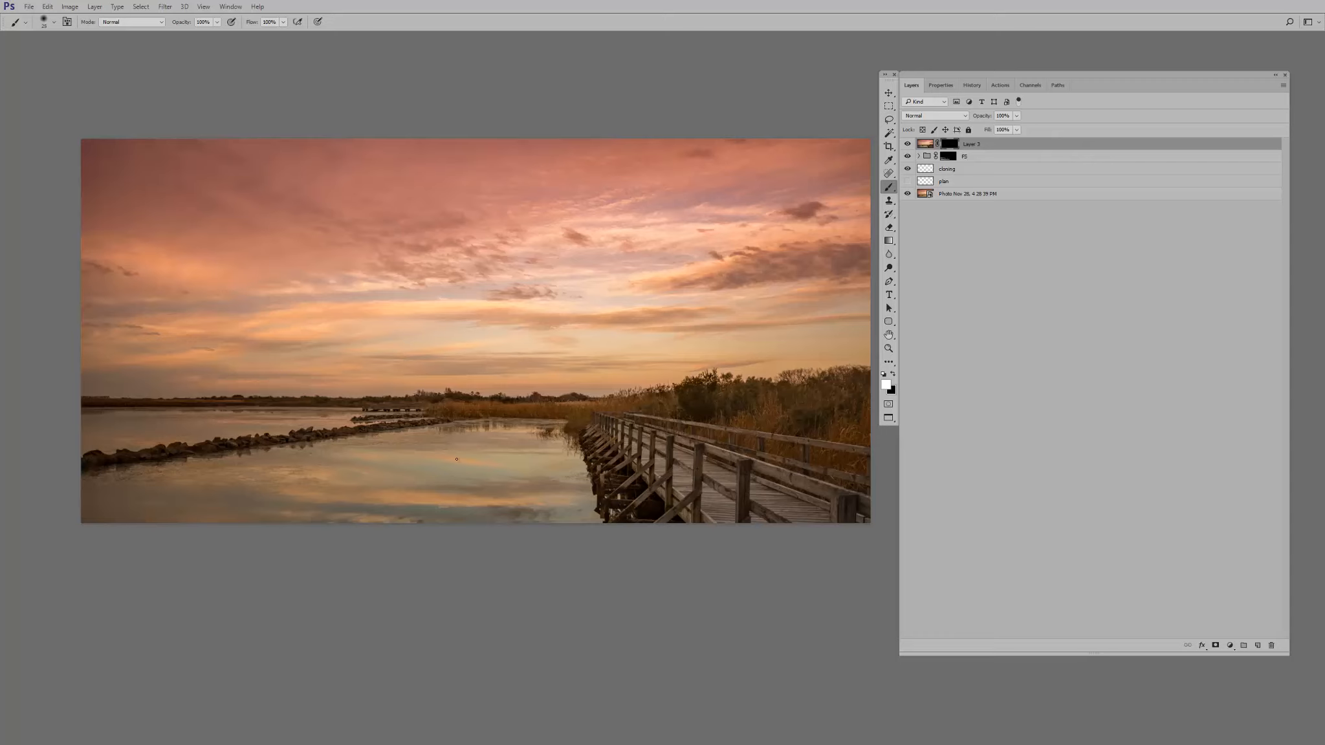
pyautogui.press(']')
pyautogui.press(']')
pyautogui.press(']')
pyautogui.press(']')
pyautogui.press(']')
pyautogui.press(']')
pyautogui.press(']')
pyautogui.press(']')
pyautogui.press(']')
pyautogui.press(']')
pyautogui.press(']')
pyautogui.press(']')
pyautogui.press(']')
pyautogui.moveTo(120, 481)
pyautogui.mouseDown()
pyautogui.moveTo(461, 452)
pyautogui.moveTo(500, 435)
pyautogui.moveTo(550, 450)
pyautogui.moveTo(538, 445)
pyautogui.mouseUp()
pyautogui.moveTo(530, 508)
pyautogui.mouseDown()
pyautogui.moveTo(561, 504)
pyautogui.moveTo(537, 520)
pyautogui.moveTo(397, 534)
pyautogui.mouseUp()
pyautogui.press('[')
pyautogui.press('[')
pyautogui.press('[')
pyautogui.press('[')
pyautogui.press('[')
pyautogui.press(']')
pyautogui.press(']')
pyautogui.press(']')
pyautogui.press(']')
pyautogui.press(']')
# Adjust the Blend If highlight limit of the underlying layer in the smoothed water layer's blending options
pyautogui.rightClick(989, 144)
pyautogui.click(1013, 146)
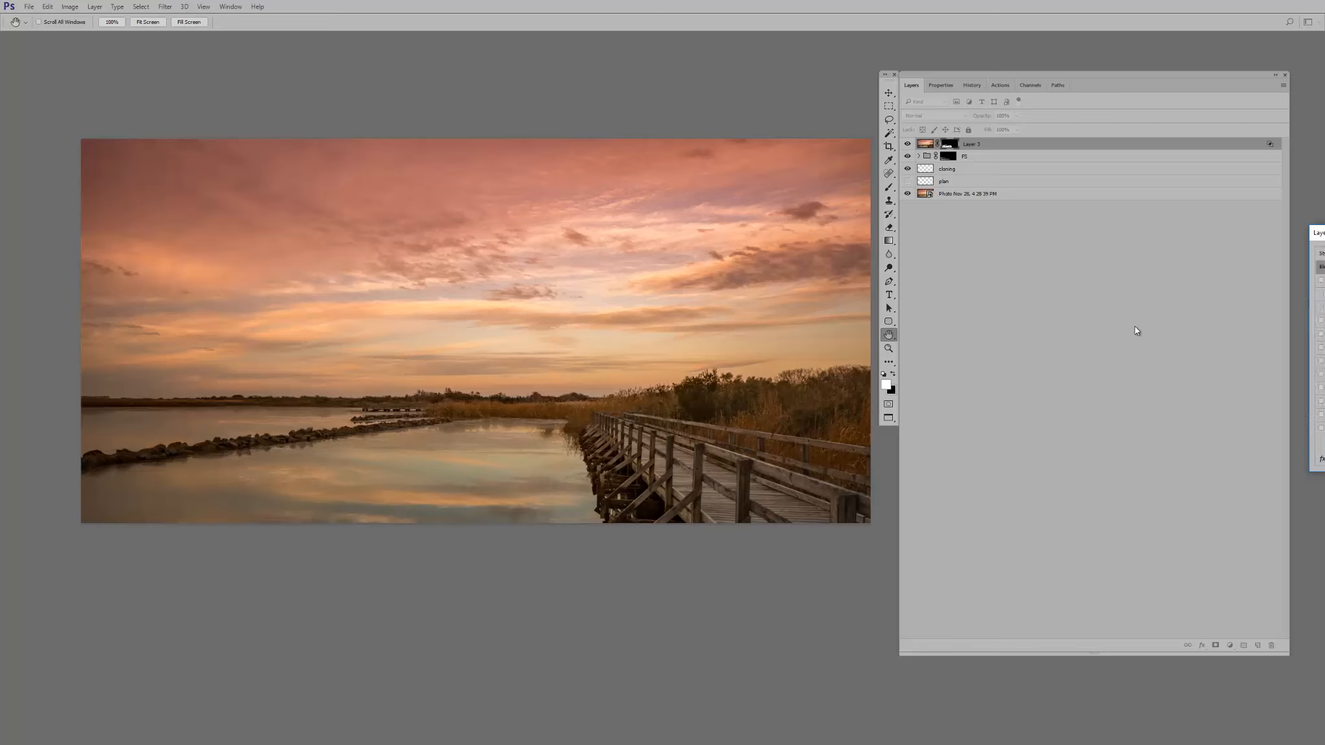
pyautogui.moveTo(788, 553); pyautogui.dragTo(890, 551)
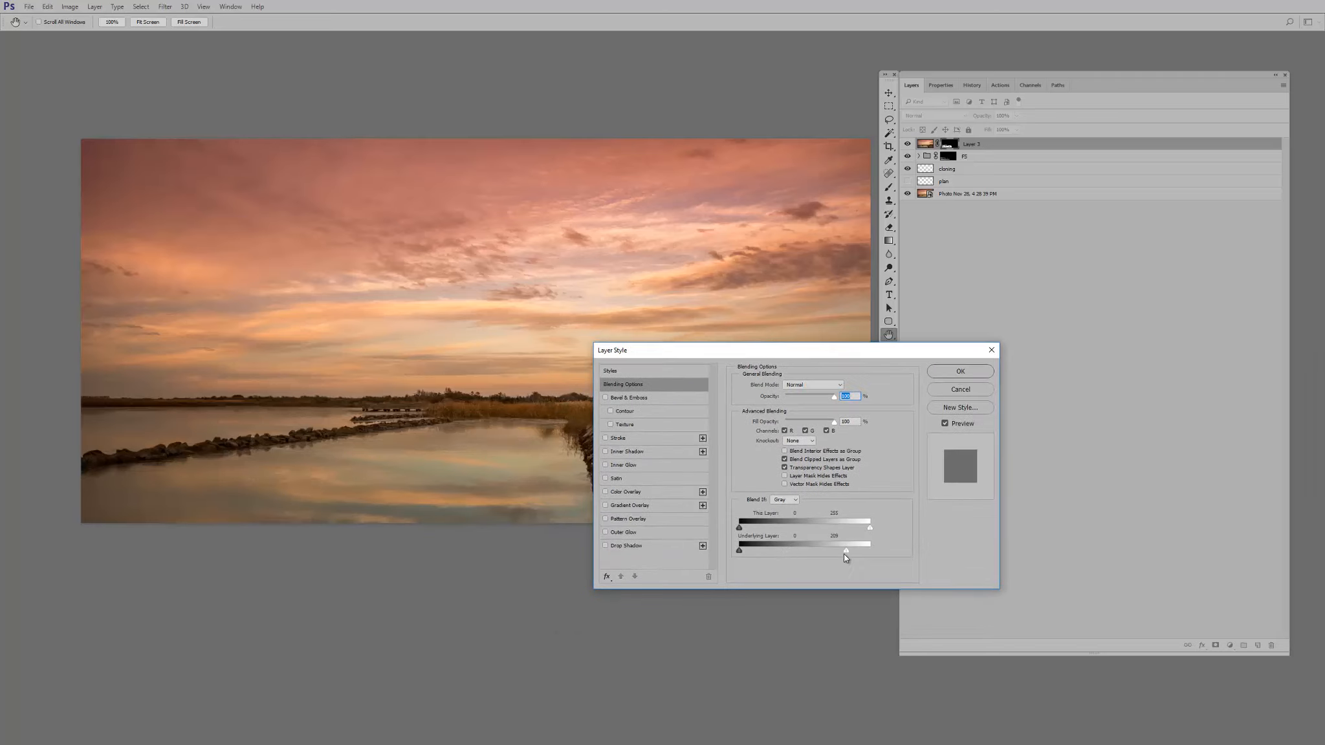
pyautogui.moveTo(830, 556); pyautogui.dragTo(820, 558)
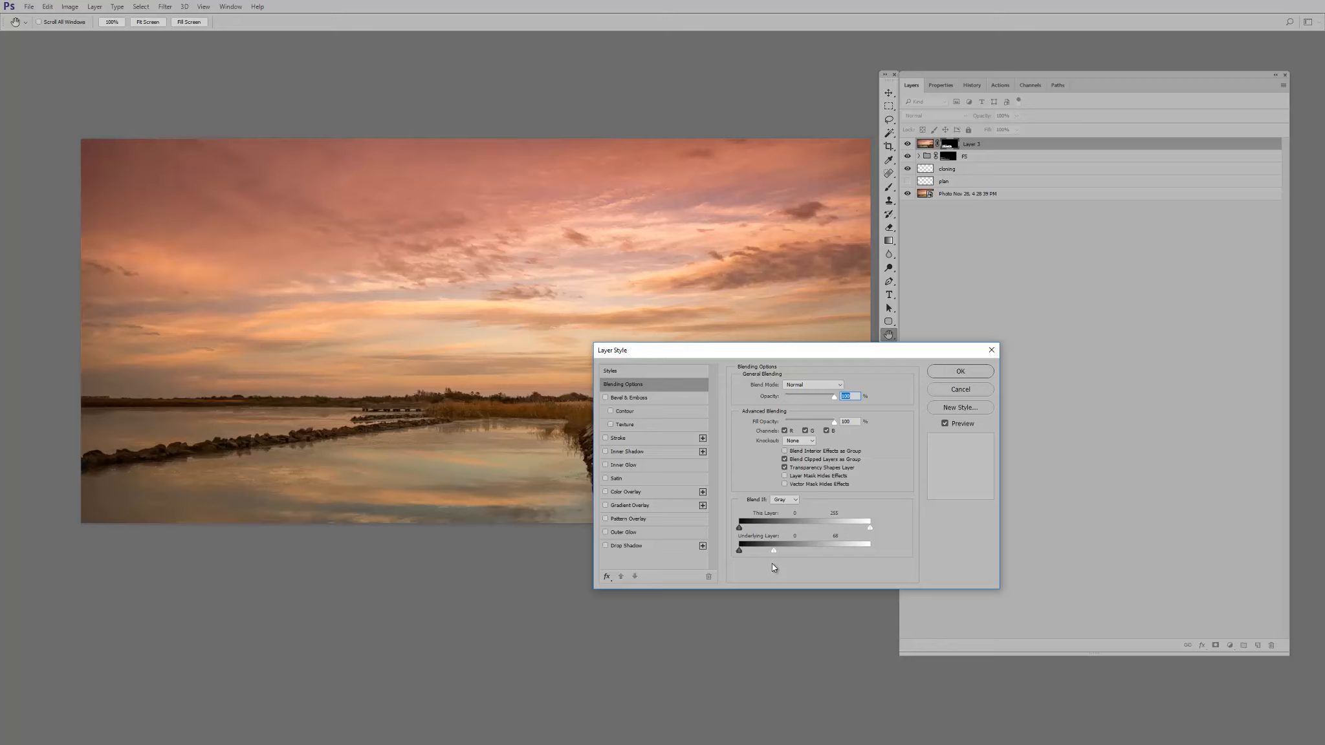
pyautogui.moveTo(784, 568); pyautogui.dragTo(808, 564)
pyautogui.moveTo(819, 548)
pyautogui.mouseDown()
pyautogui.moveTo(834, 552)
pyautogui.moveTo(775, 560)
pyautogui.moveTo(792, 555)
pyautogui.mouseUp()
pyautogui.click(960, 373)
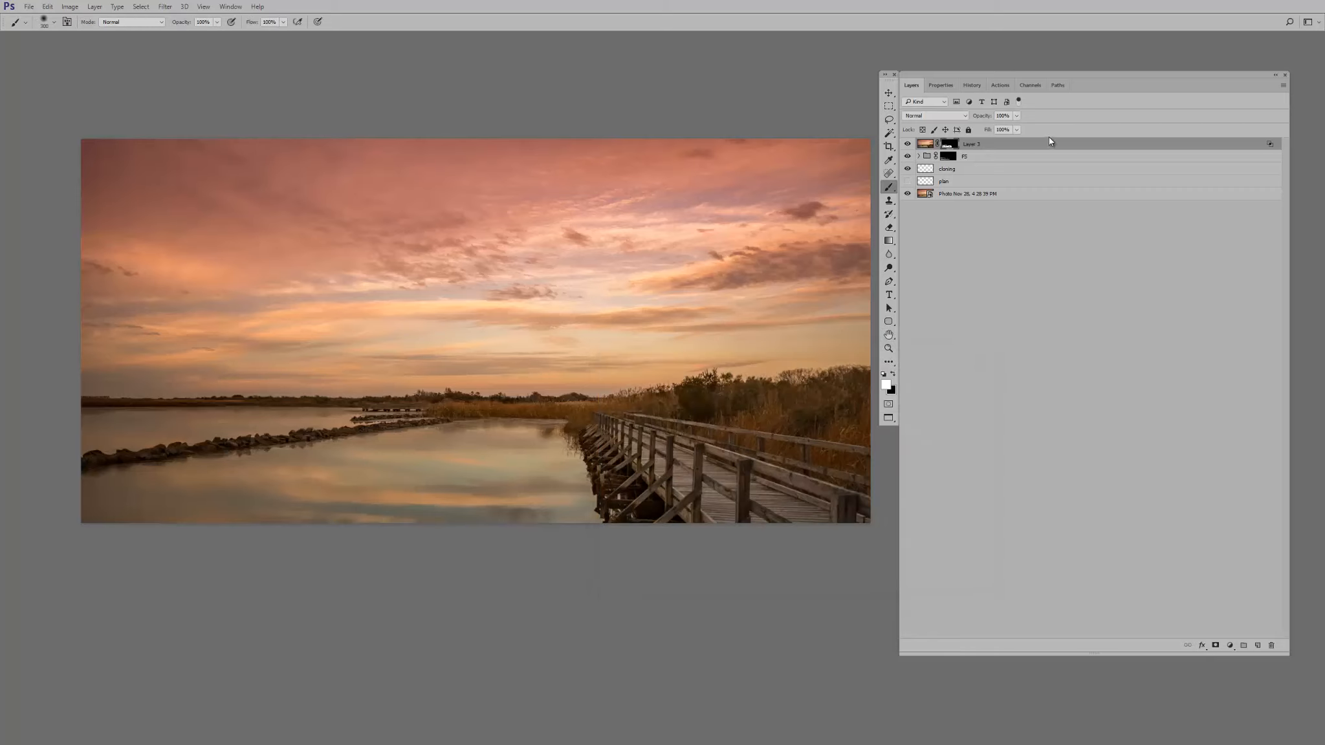
# Group the smoothed water layer, add a white mask to the group and paint black on it over the water
pyautogui.hotkey('ctrl', 'g')
pyautogui.press('x')
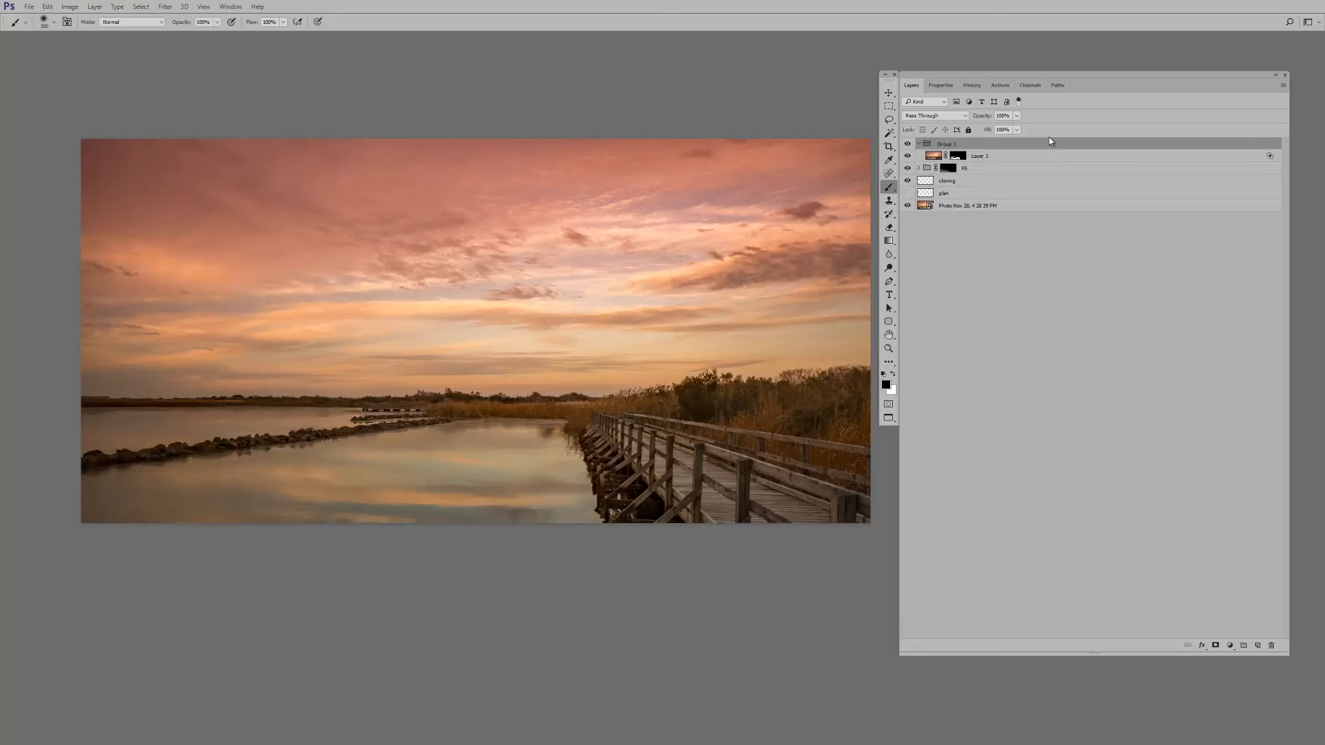
pyautogui.click(1215, 645)
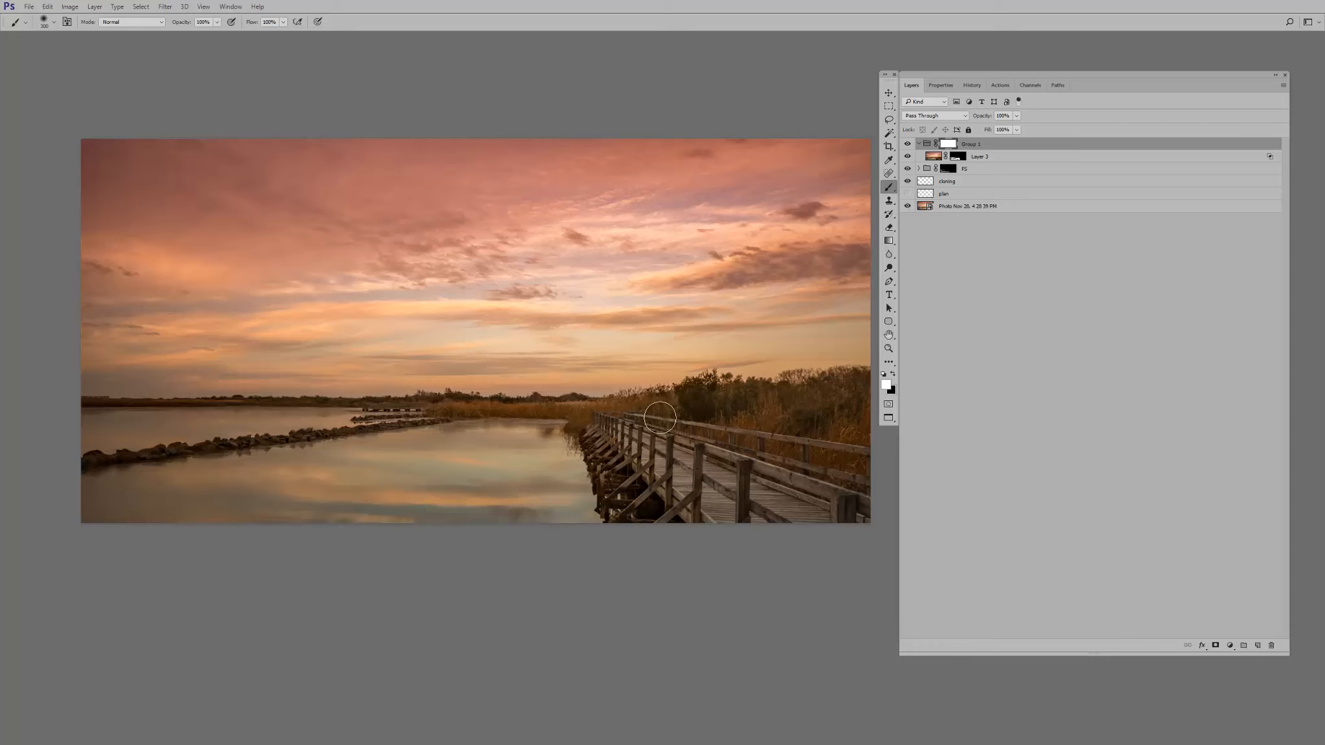
pyautogui.click(895, 373)
# Fade the last brush stroke on the group's mask by lowering its opacity
pyautogui.click(48, 6)
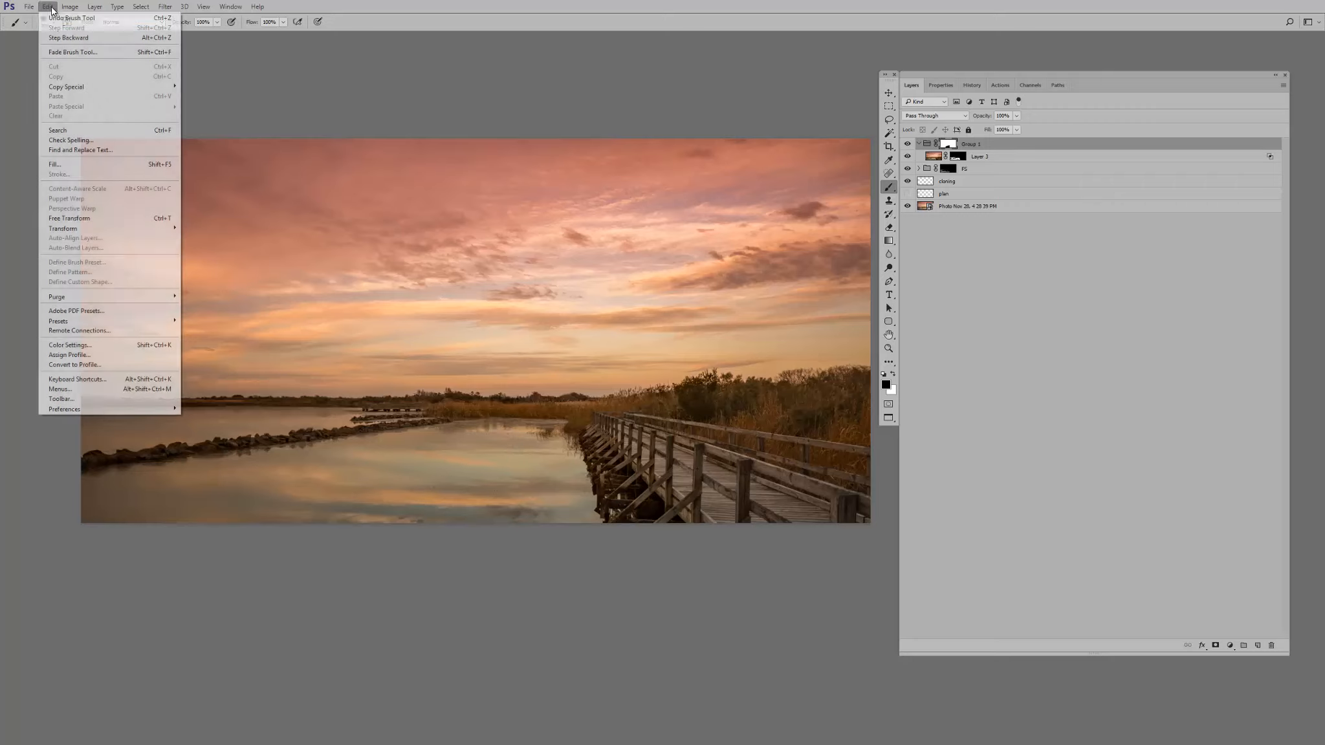
pyautogui.click(63, 53)
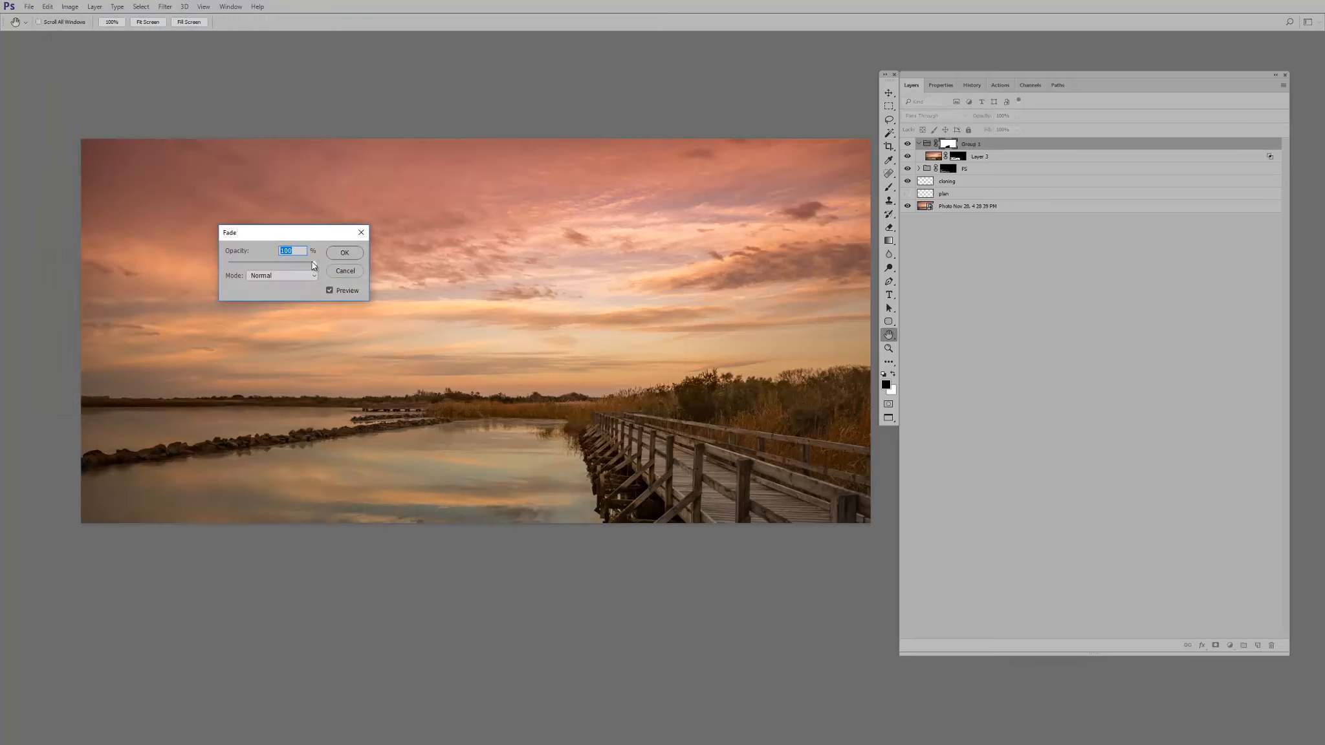
pyautogui.moveTo(308, 262); pyautogui.dragTo(251, 283)
pyautogui.click(344, 252)
pyautogui.press('b')
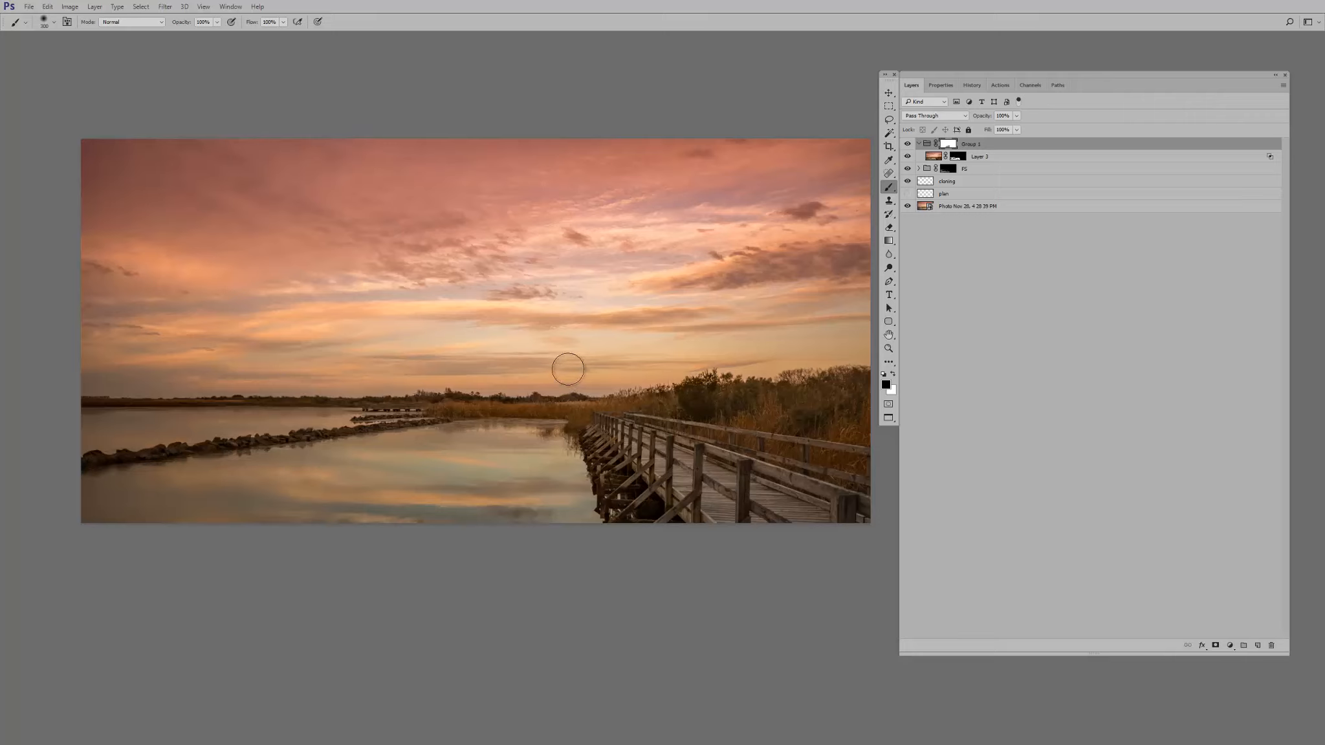
# Create a new layer, place it above Group 1 and stamp all visible layers into it
pyautogui.scroll(-3, 567, 366)
pyautogui.scroll(3, 566, 367)
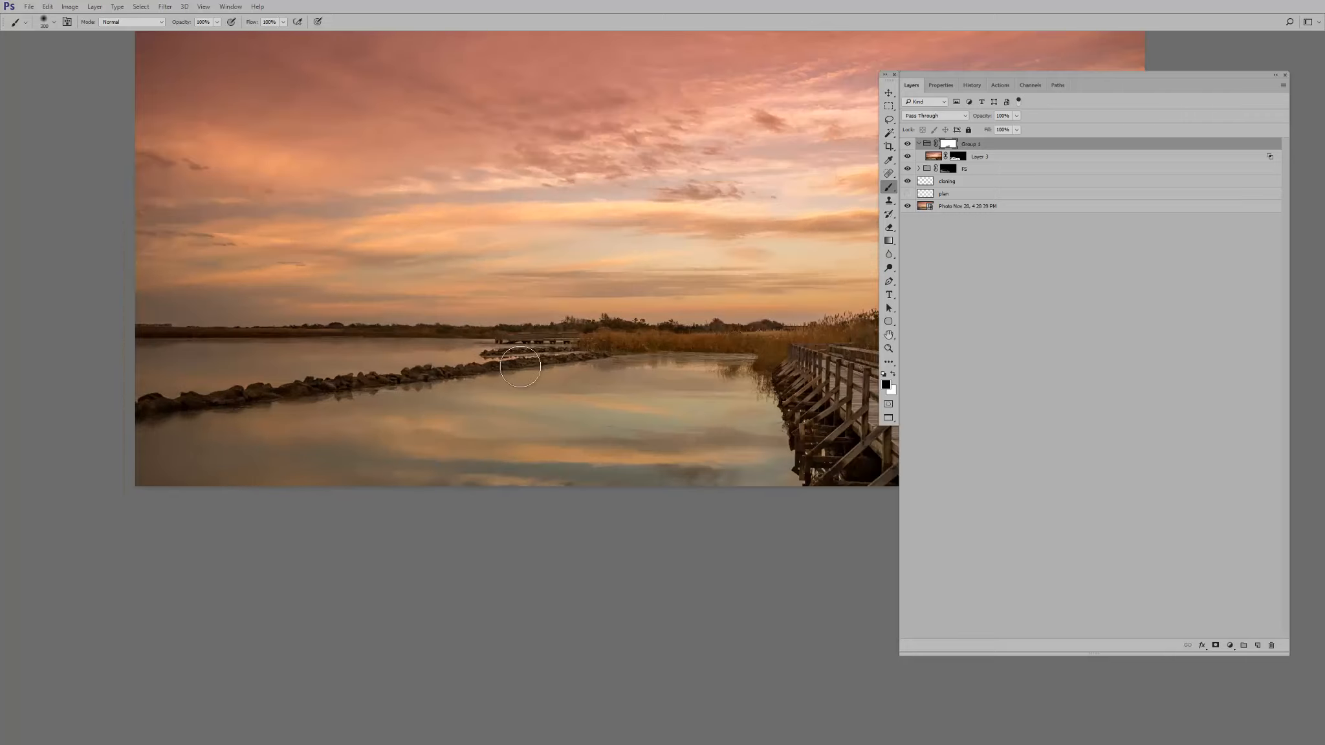
pyautogui.scroll(-1, 572, 364)
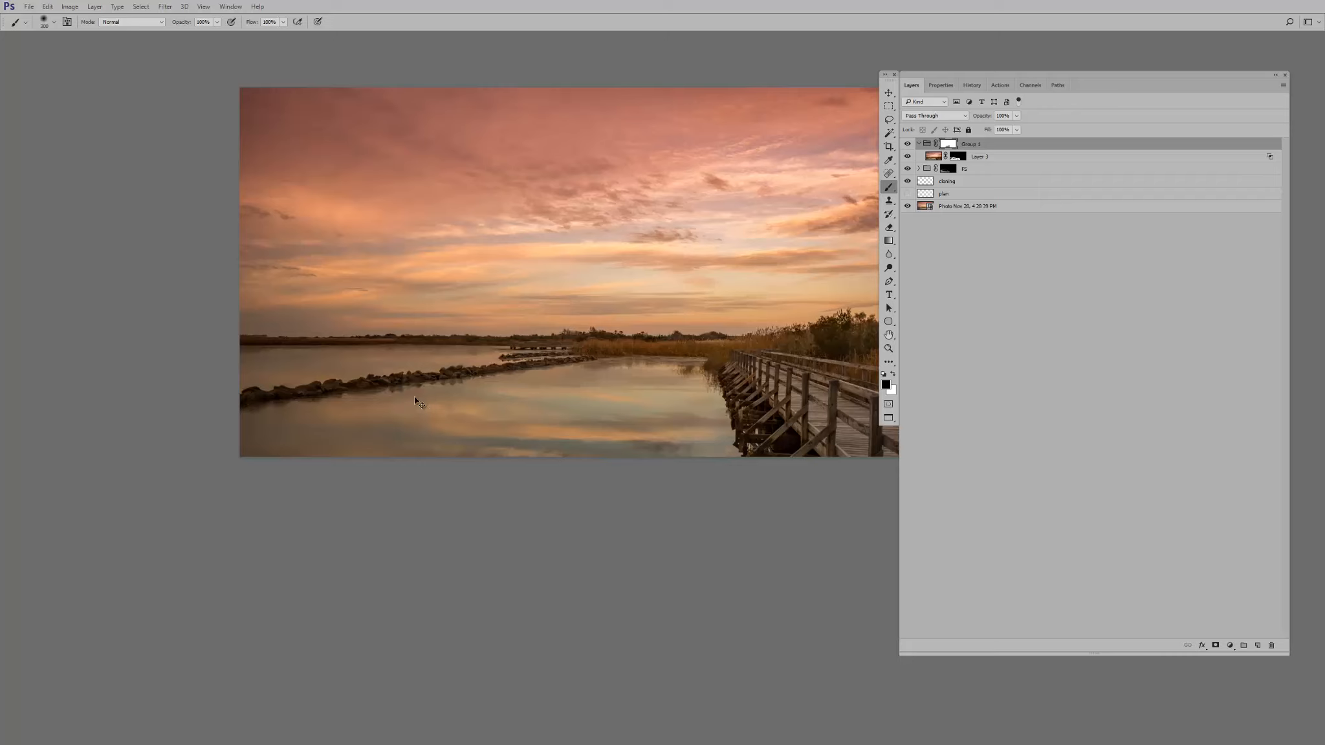
pyautogui.hotkey('ctrl', 'shift', 'n')
pyautogui.press('Return')
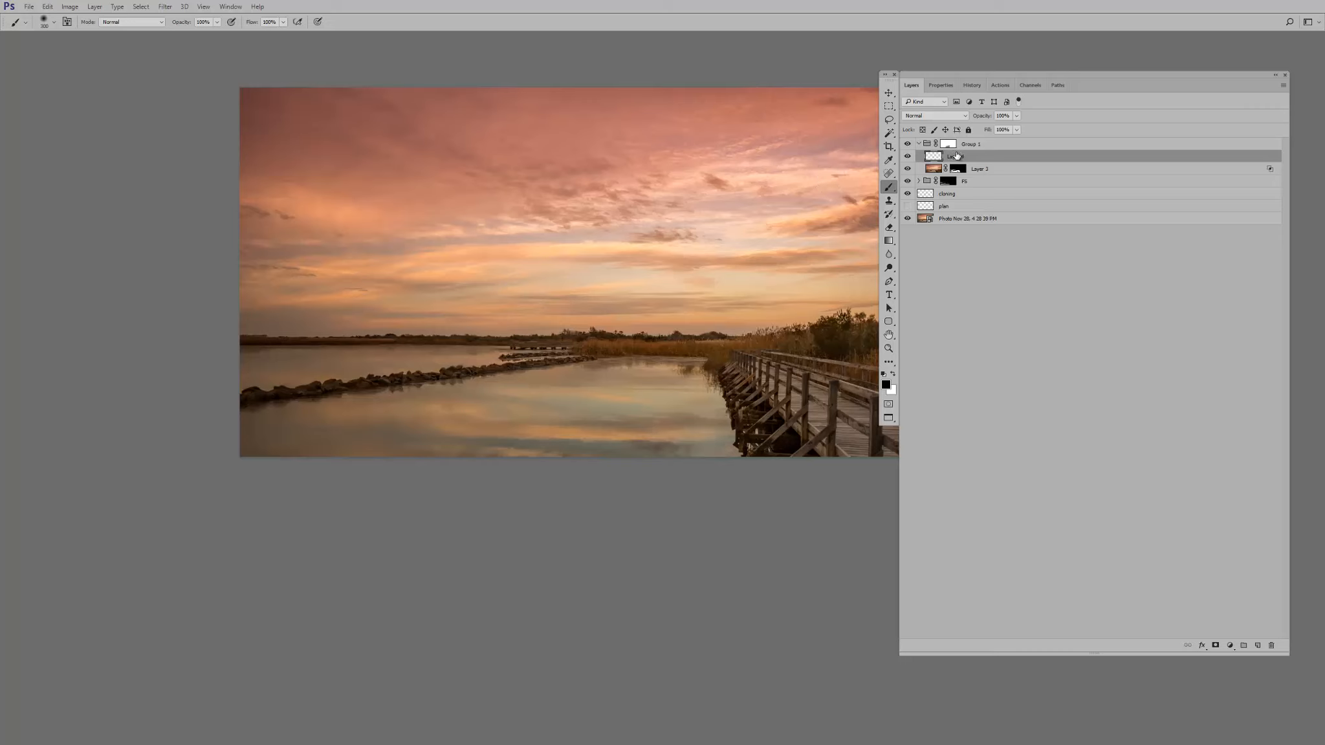
pyautogui.moveTo(958, 158); pyautogui.dragTo(952, 143)
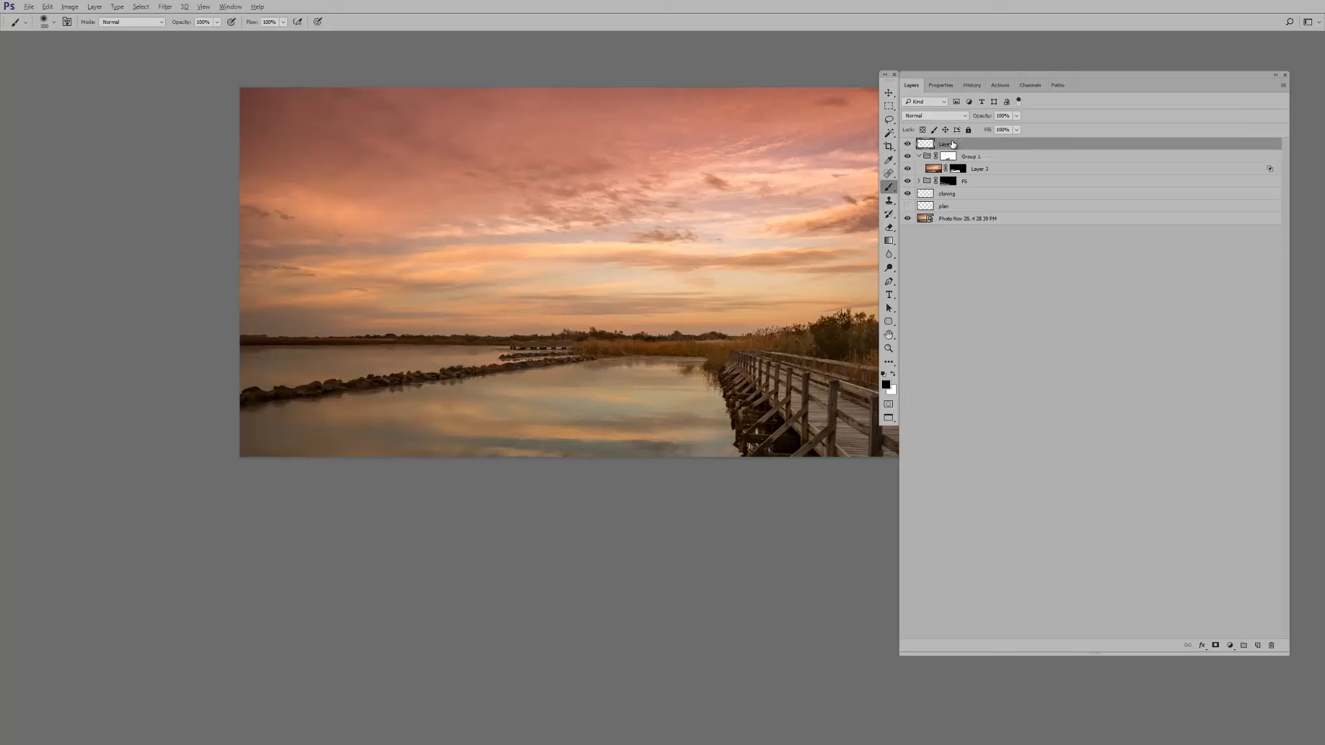
pyautogui.hotkey('ctrl', 'shift', 'alt', 'e')
# Apply Color Efex Pro 4's Detail Extractor to the stamped layer after comparing the preview with and without the effect
pyautogui.click(166, 7)
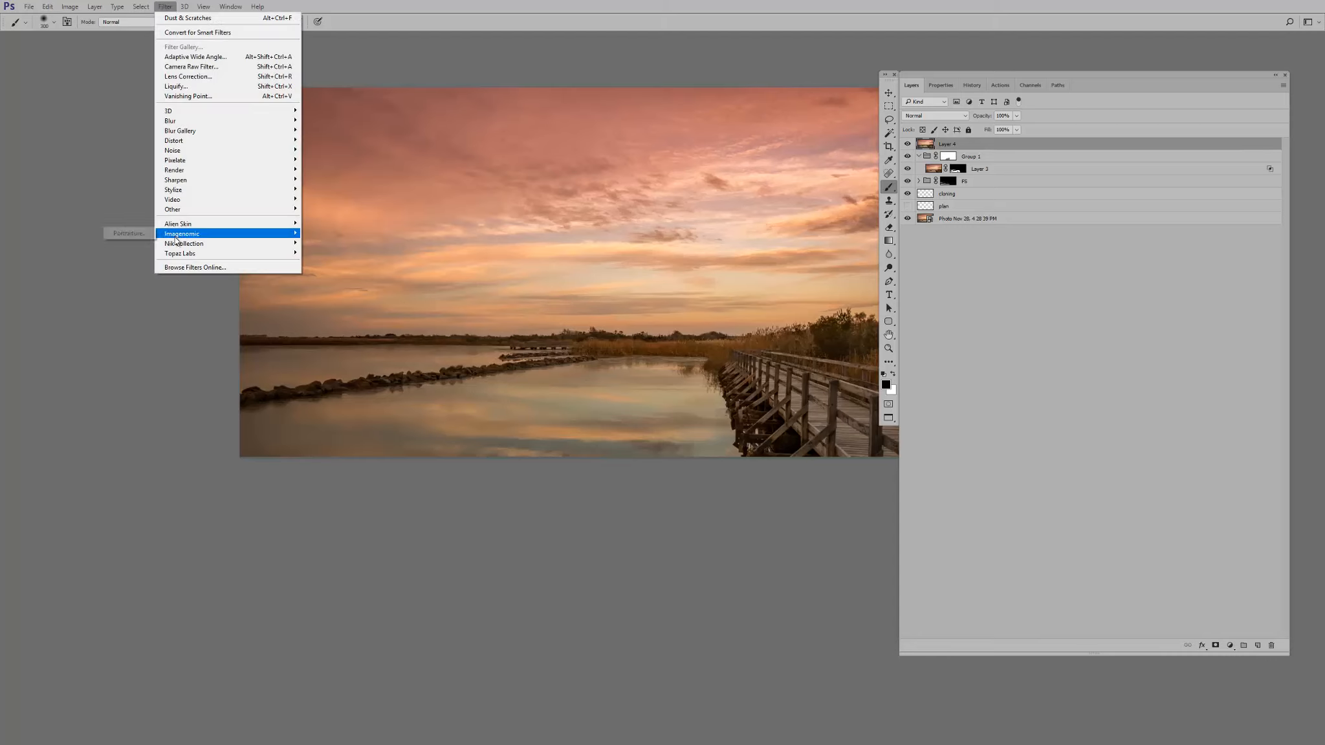
pyautogui.moveTo(175, 246)
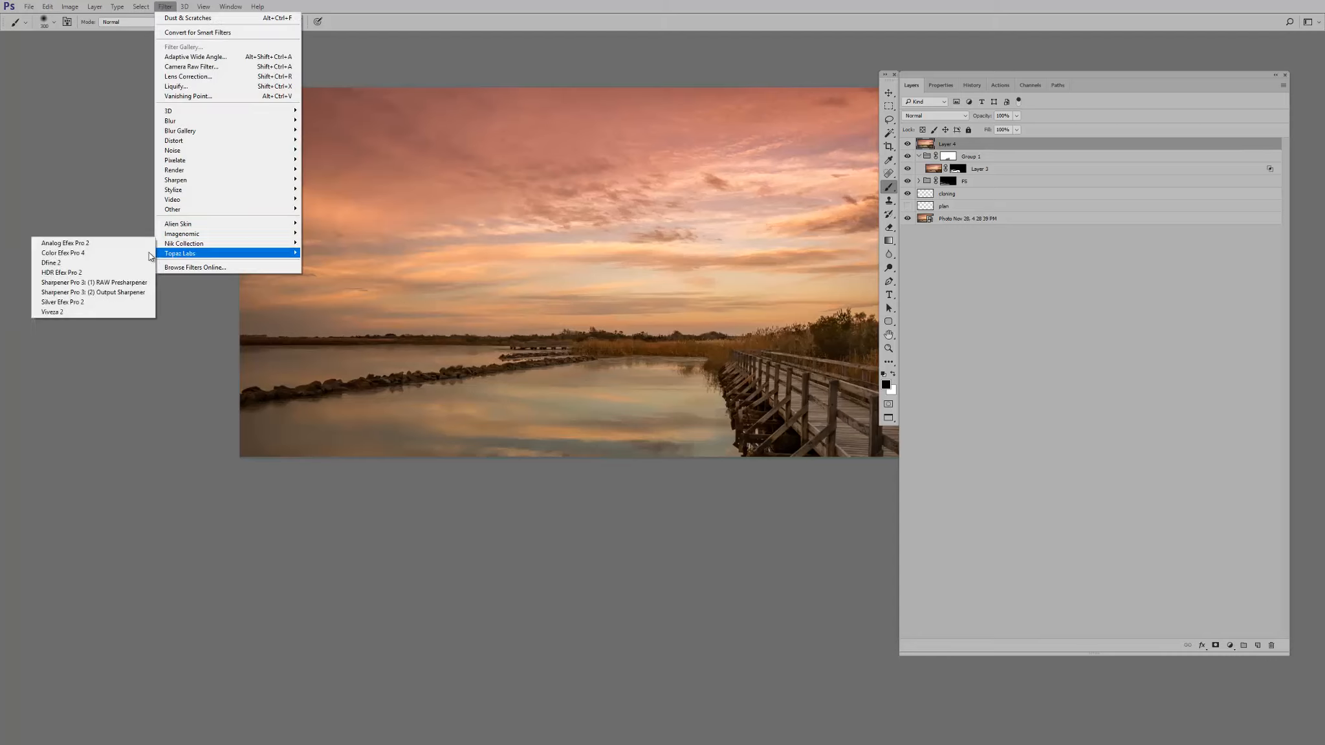
pyautogui.click(97, 254)
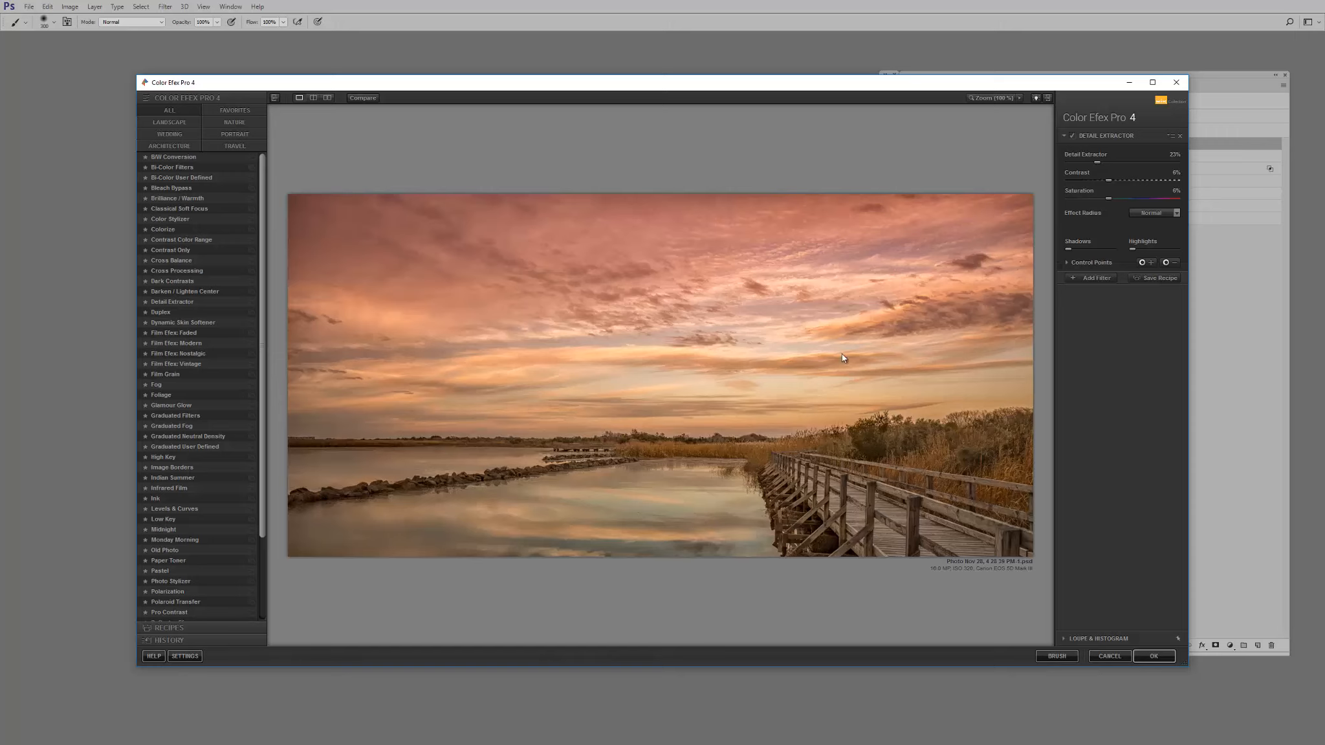
pyautogui.click(1073, 135)
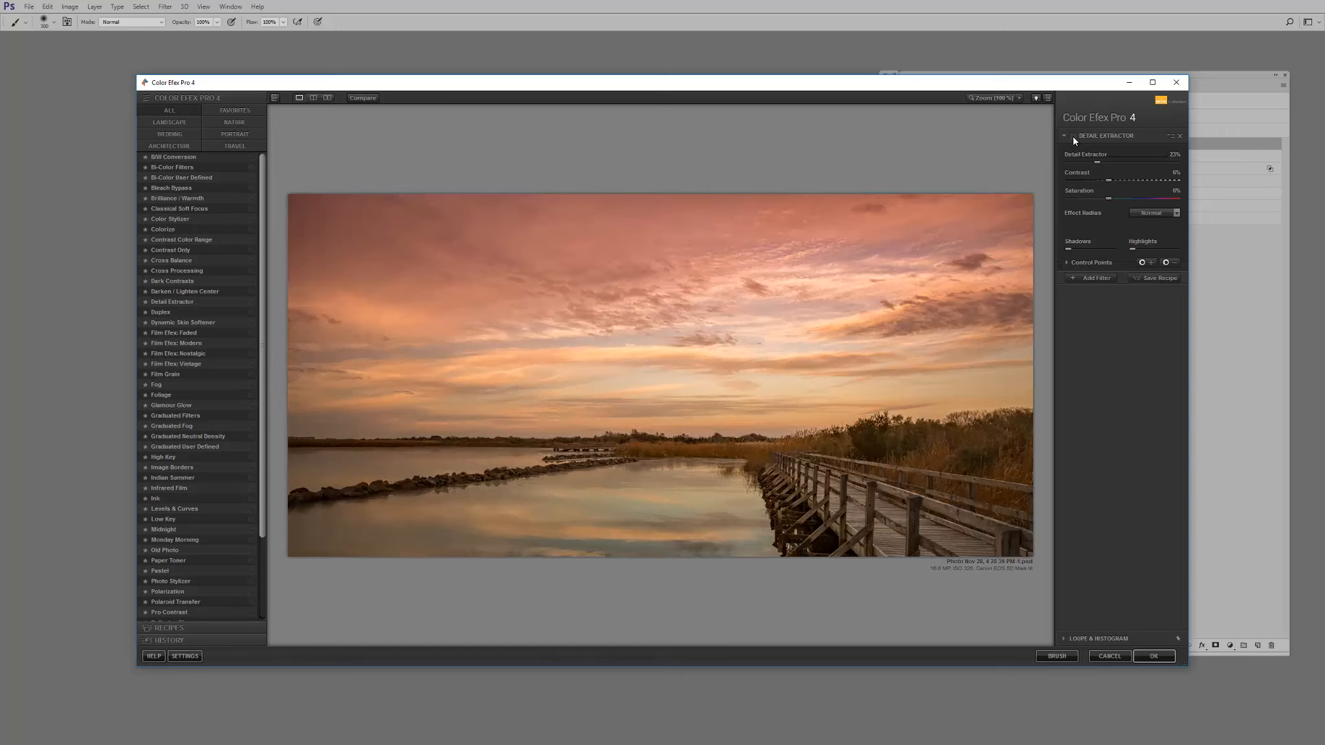
pyautogui.click(1073, 136)
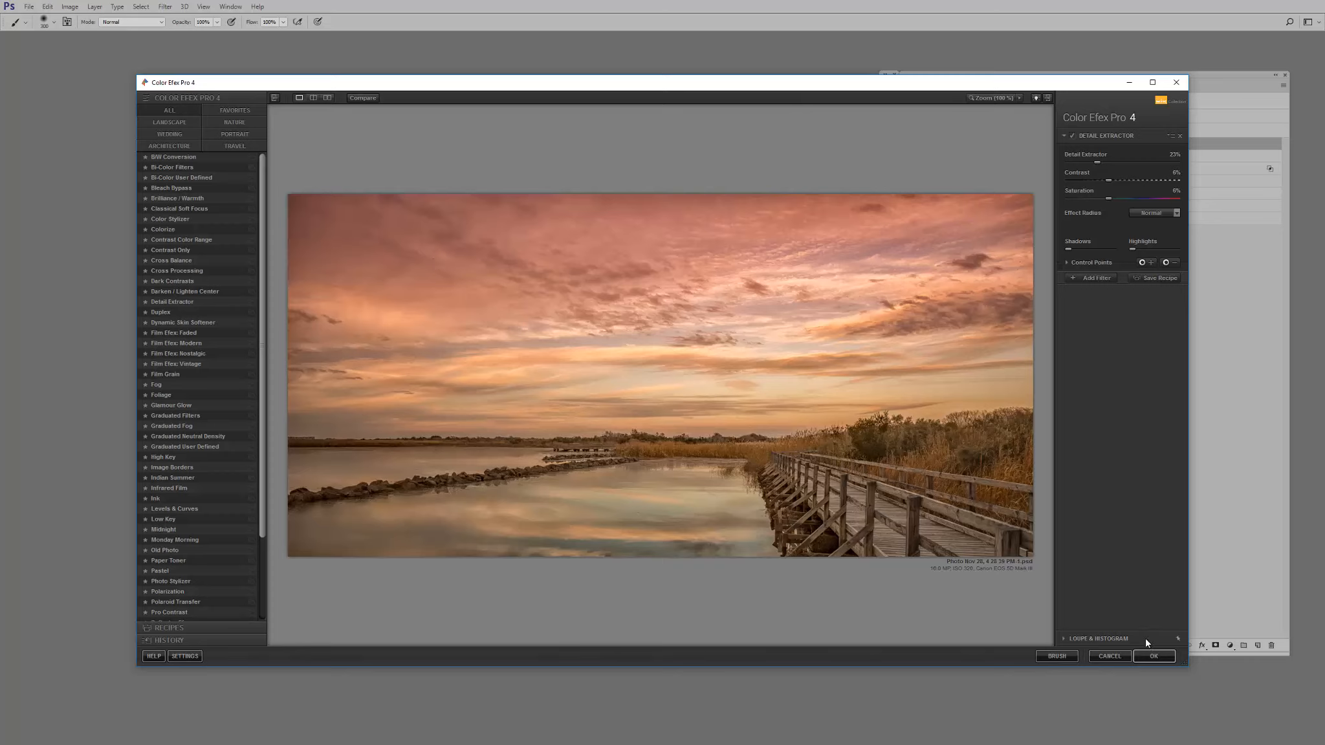
pyautogui.click(1152, 656)
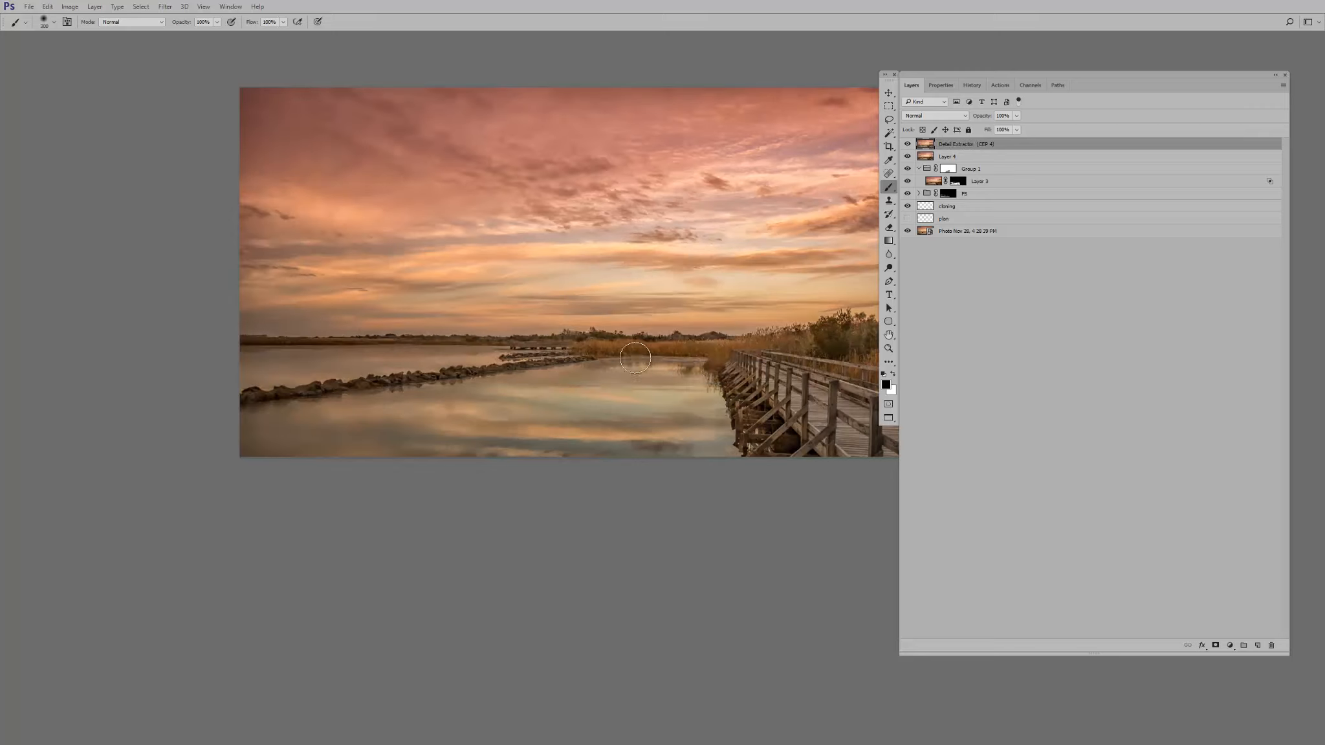
# Hide the Detail Extractor layer with a black mask and paint white with a smaller brush along the line of rocks
pyautogui.moveTo(638, 347); pyautogui.dragTo(476, 422)
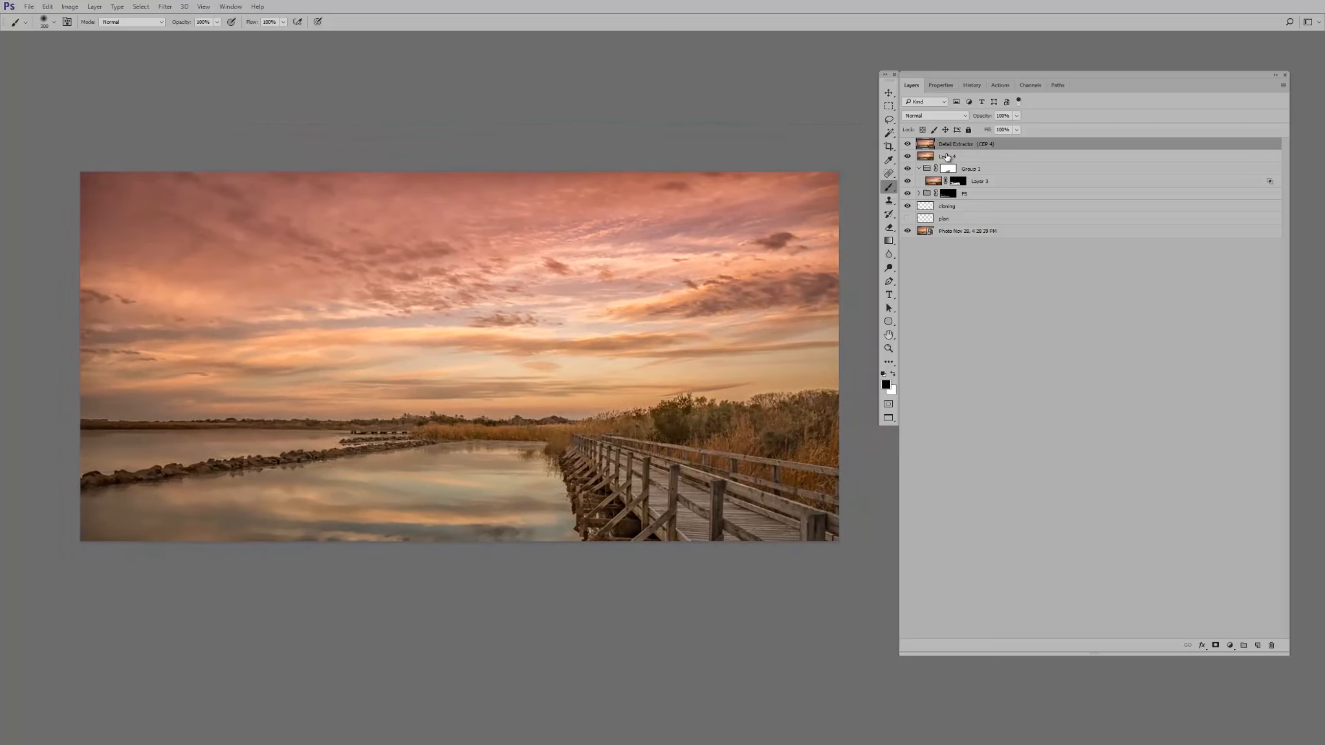
pyautogui.keyDown('alt'); pyautogui.click(1215, 645); pyautogui.keyUp('alt')
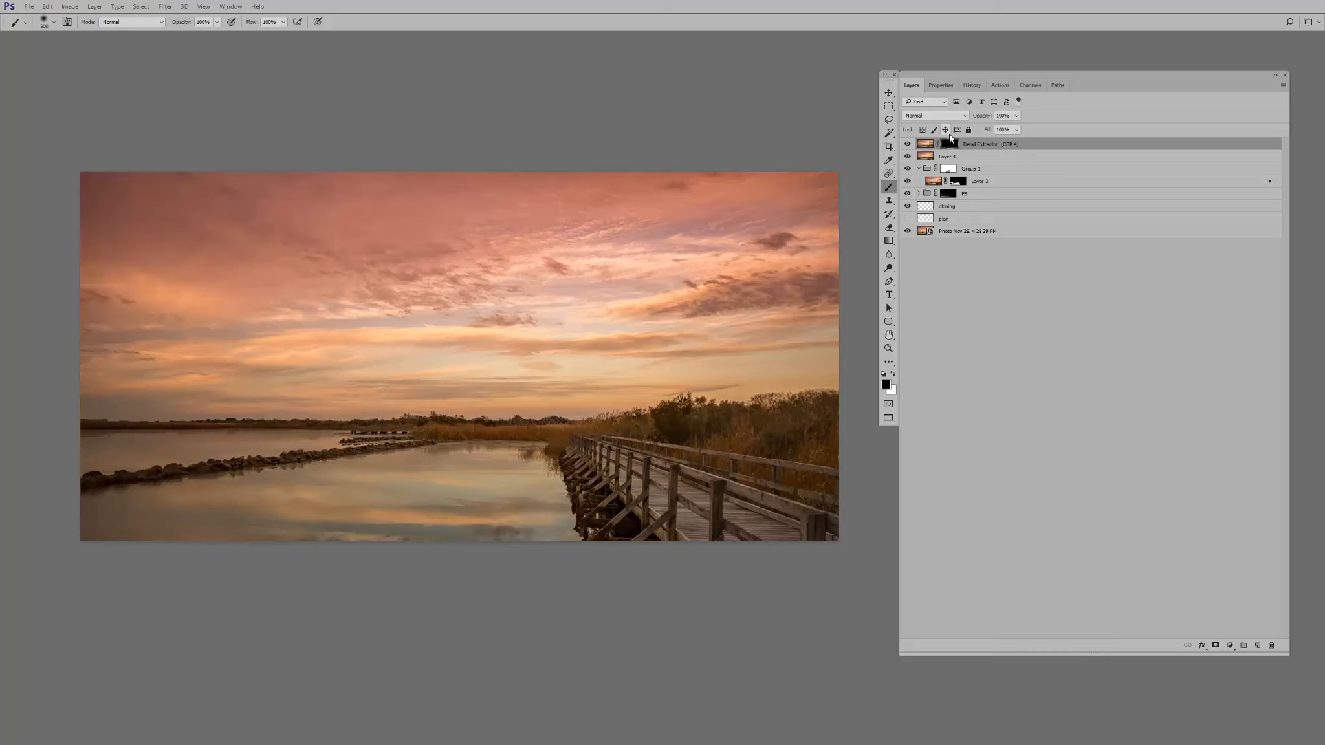
pyautogui.click(893, 374)
pyautogui.press('[')
pyautogui.press('[')
pyautogui.press('[')
pyautogui.click(89, 484)
pyautogui.keyDown('shift'); pyautogui.click(430, 441); pyautogui.keyUp('shift')
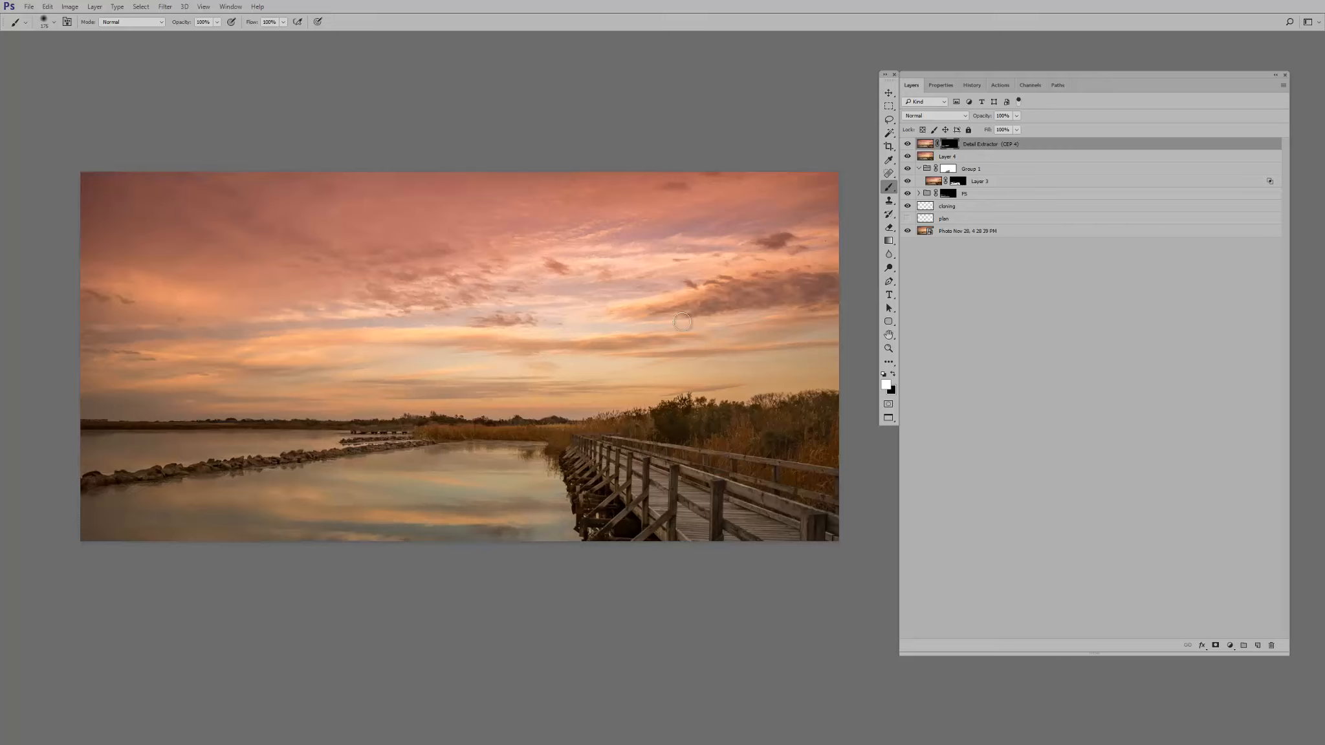
# Compare the image without the Detail Extractor layer and paint white on its mask along the boardwalk's rocks, walkway and far railing
pyautogui.click(908, 145)
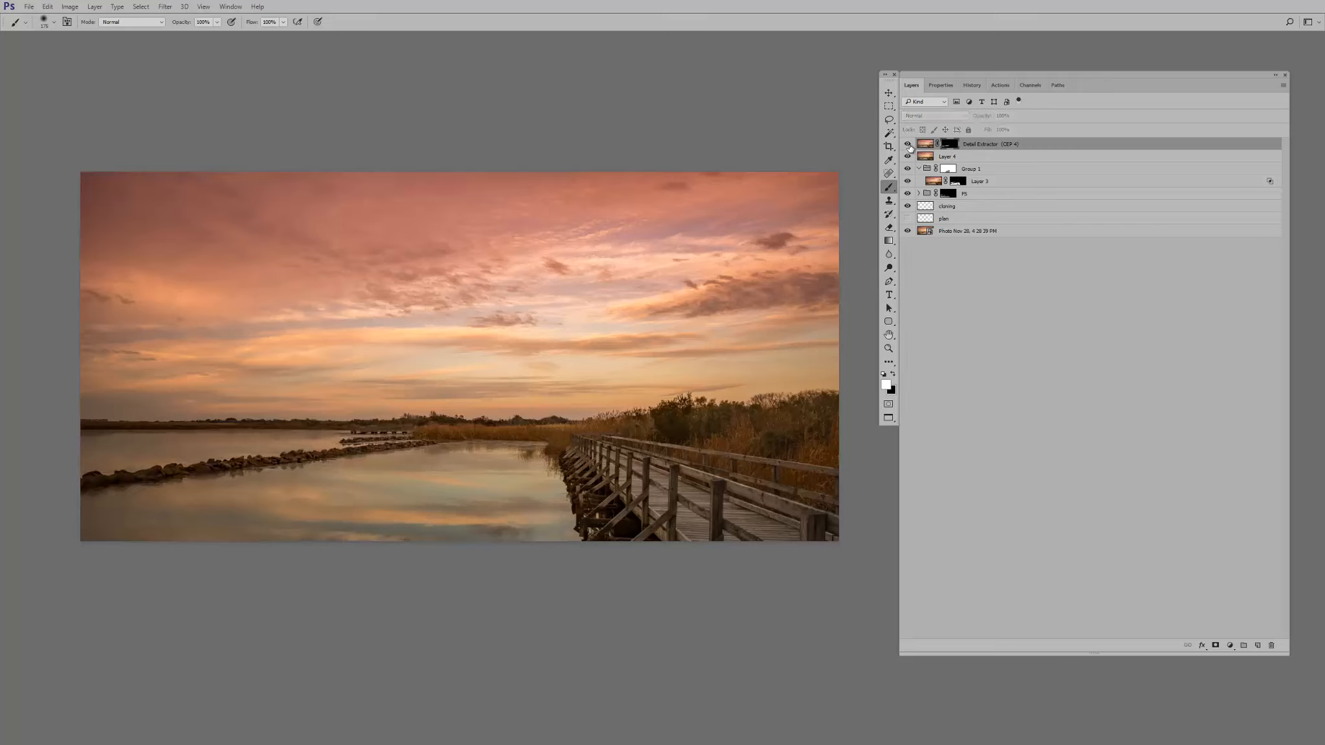
pyautogui.click(908, 145)
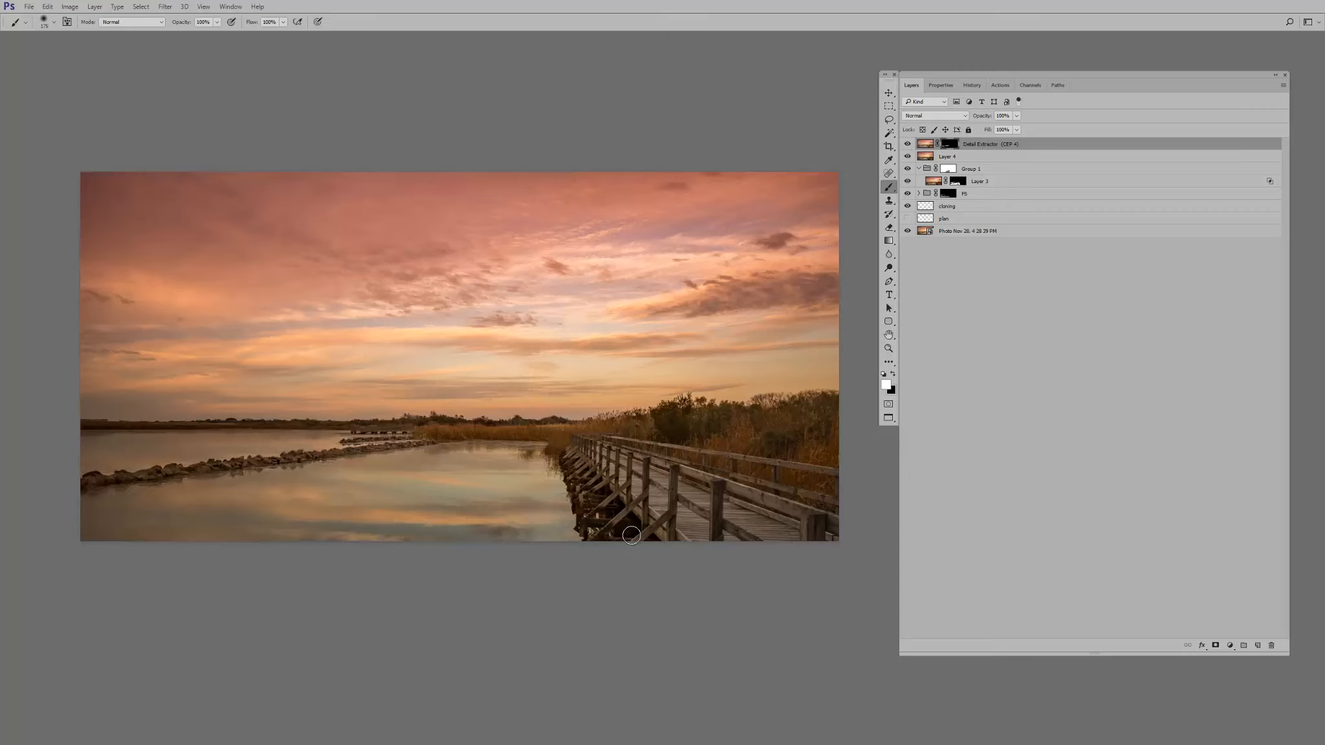
pyautogui.moveTo(632, 536)
pyautogui.mouseDown()
pyautogui.moveTo(614, 480)
pyautogui.moveTo(580, 465)
pyautogui.mouseUp()
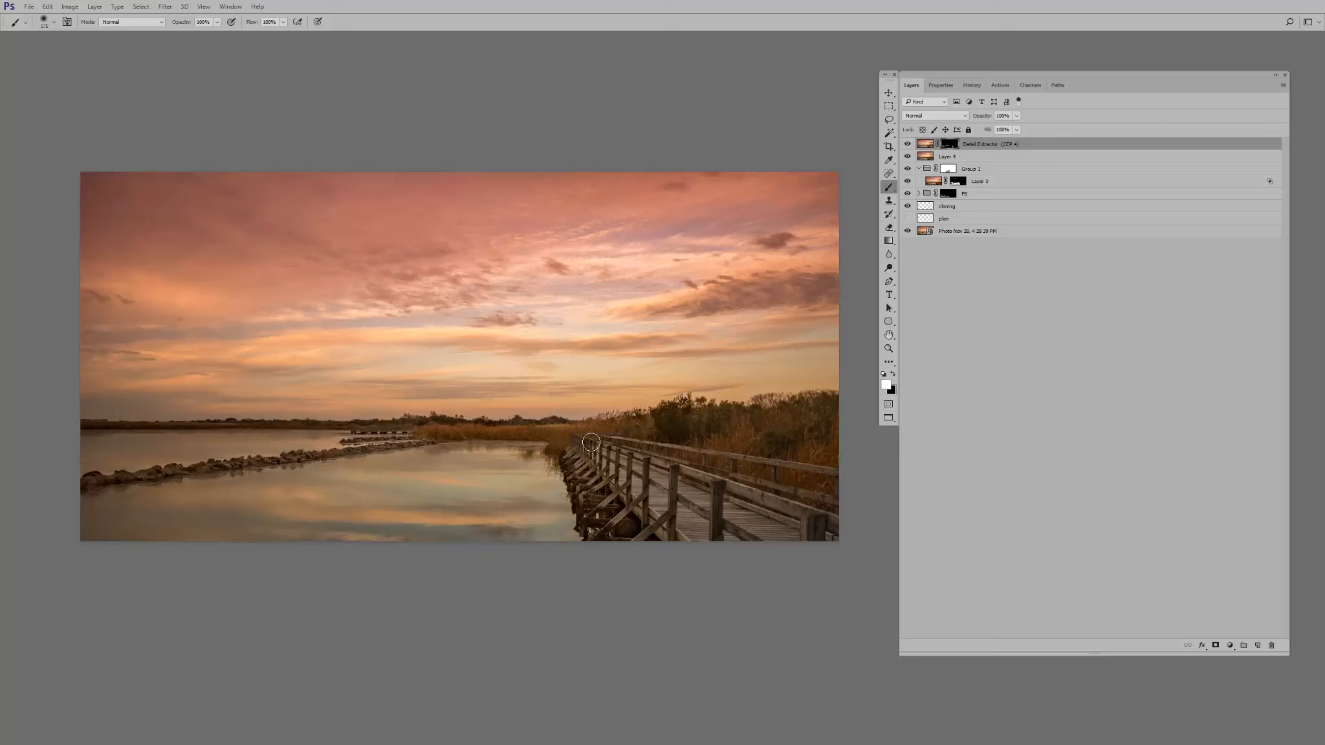
pyautogui.keyDown('shift'); pyautogui.click(589, 440); pyautogui.keyUp('shift')
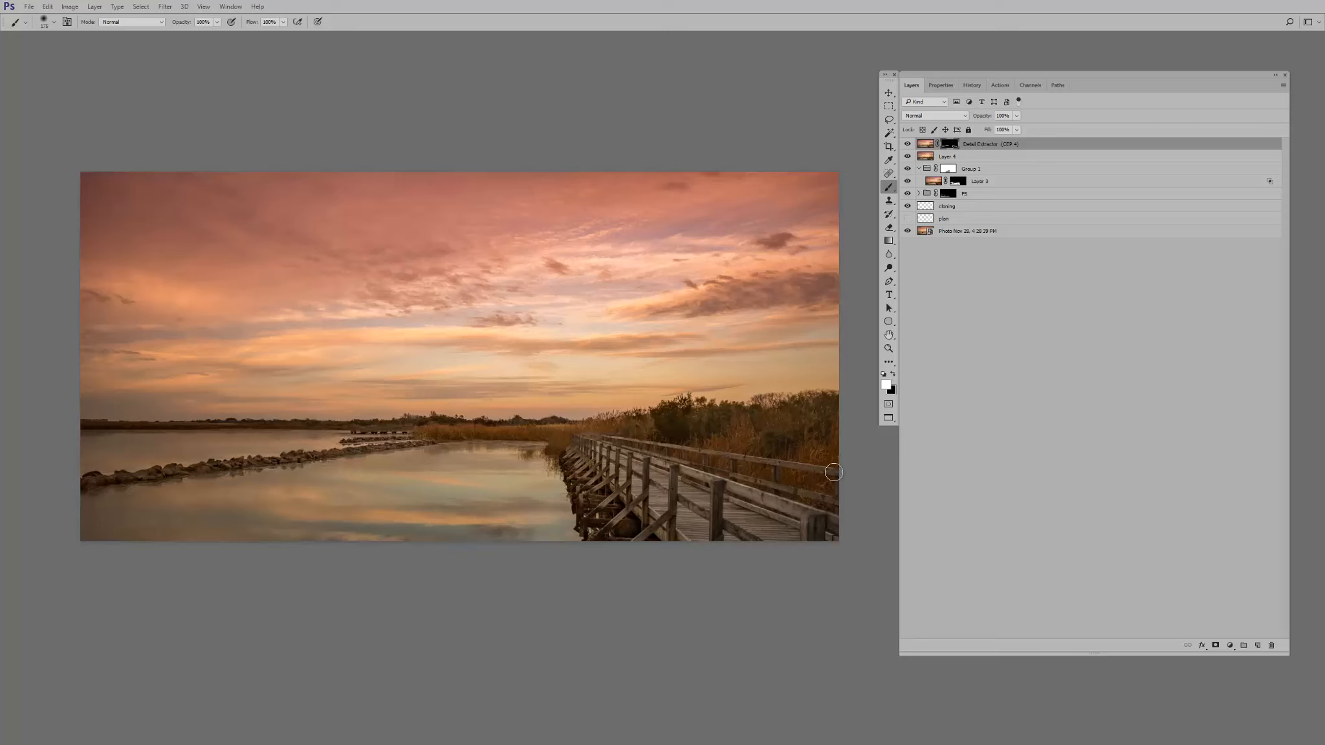
pyautogui.keyDown('shift'); pyautogui.click(623, 436); pyautogui.keyUp('shift')
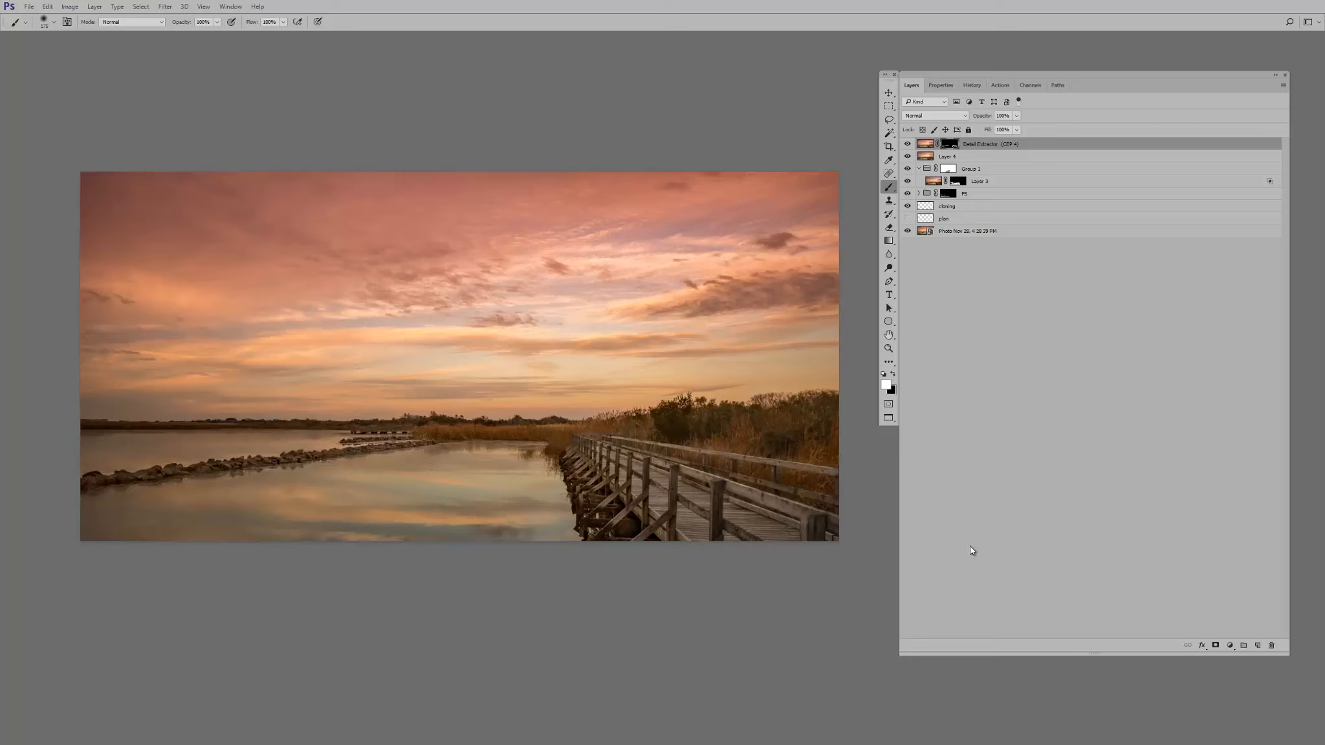
# Fade the last brush stroke on the Detail Extractor mask, along the far railing, by lowering its opacity
pyautogui.click(47, 7)
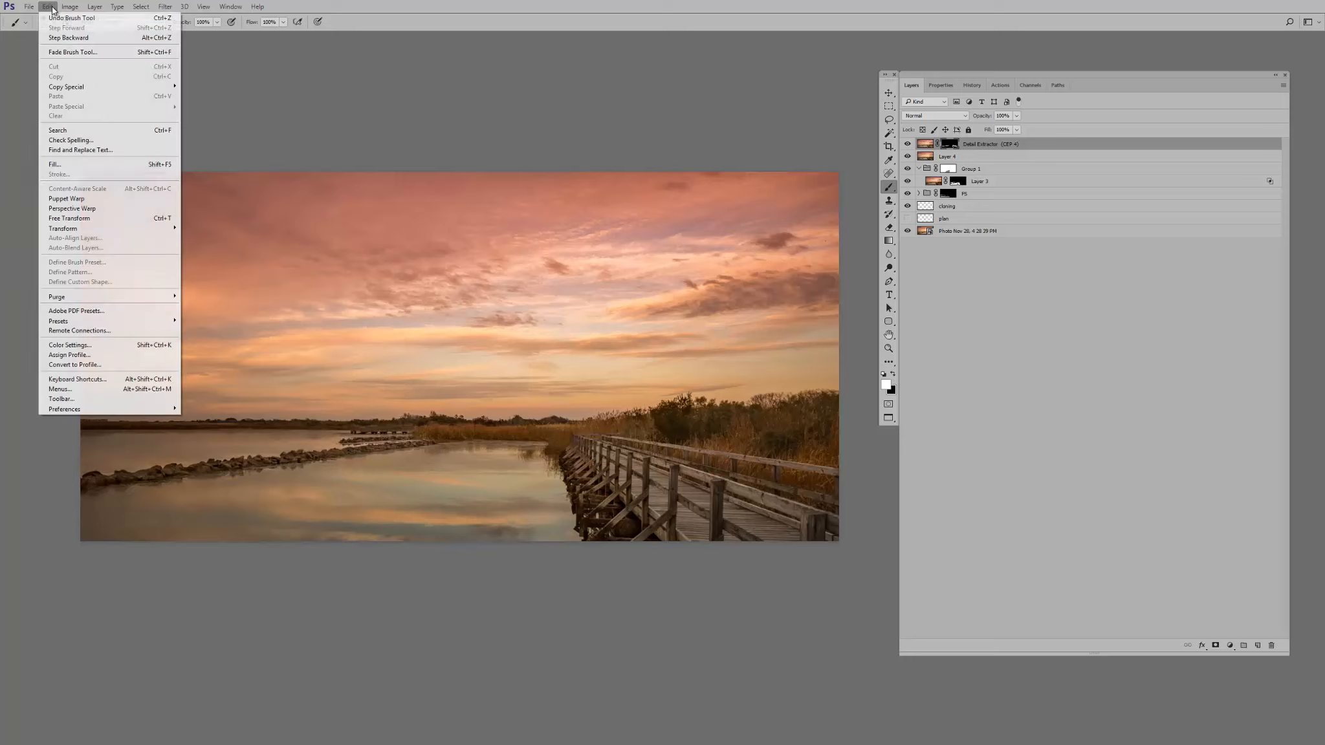
pyautogui.click(79, 52)
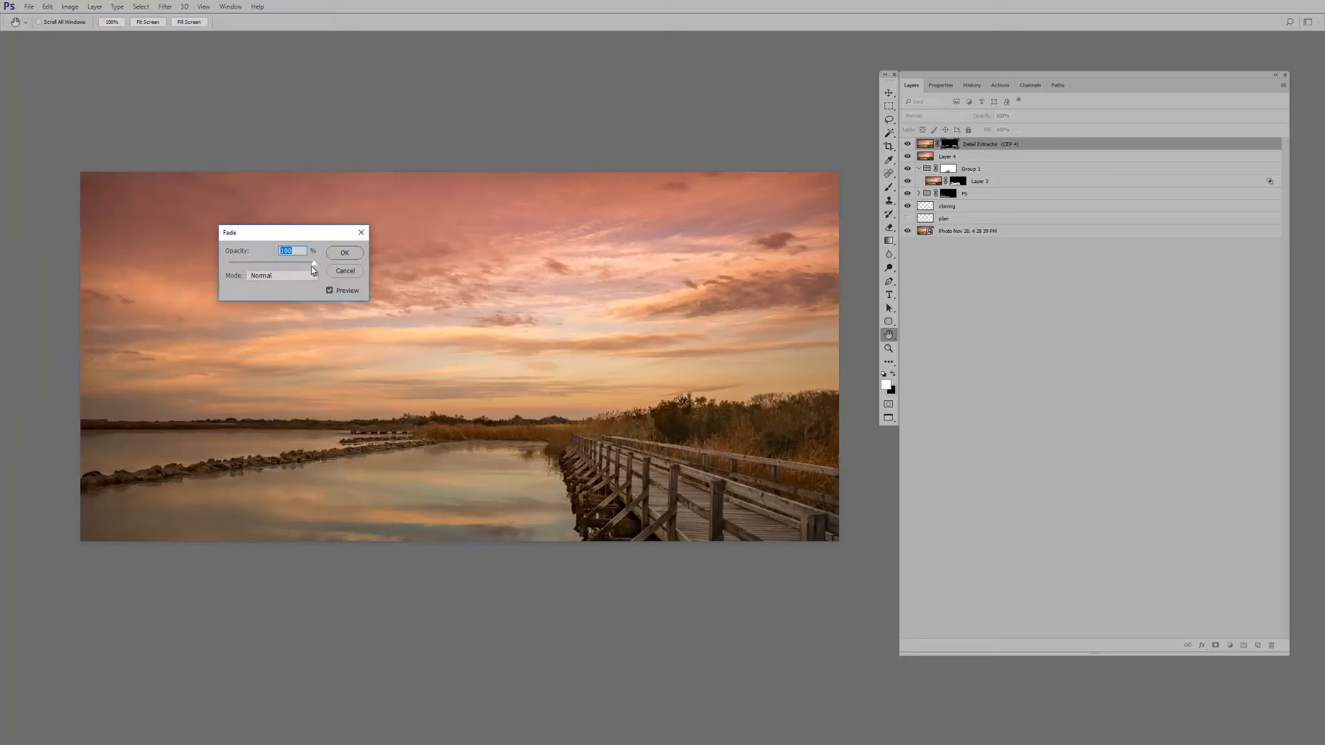
pyautogui.moveTo(312, 266); pyautogui.dragTo(270, 270)
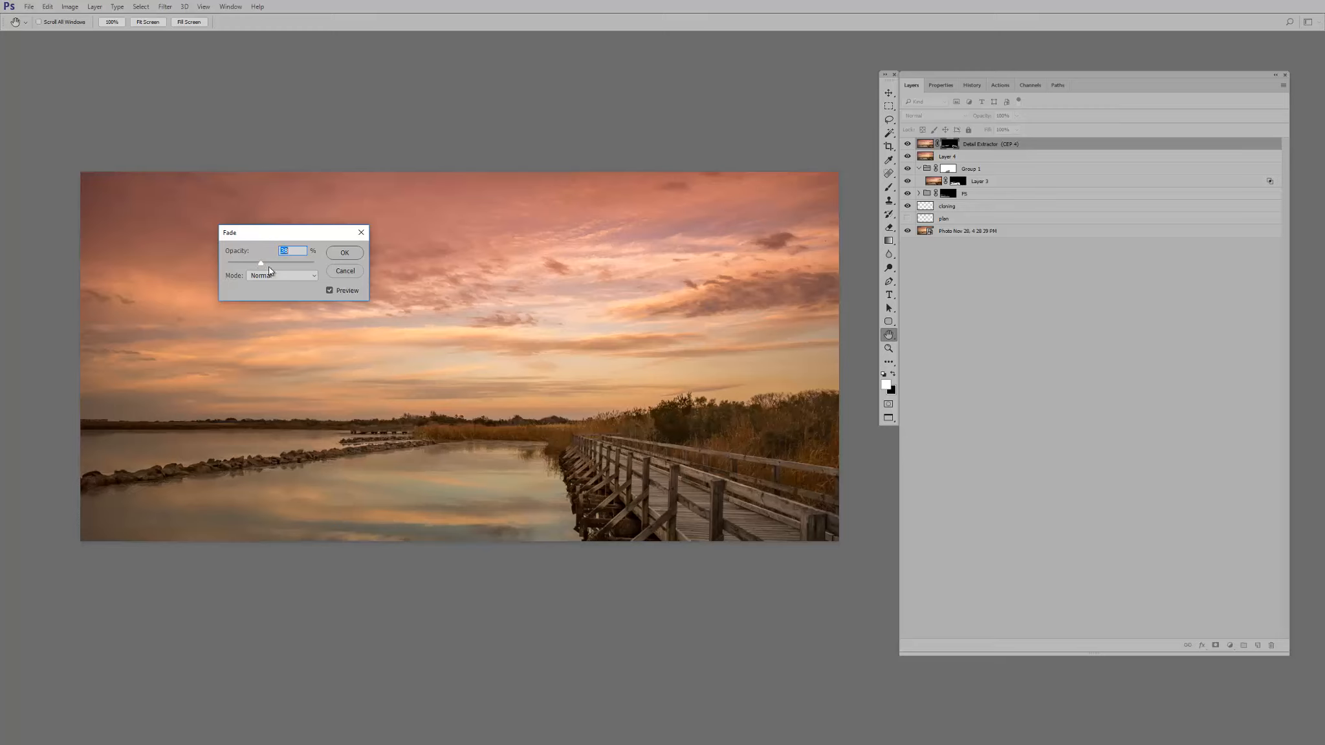
pyautogui.click(343, 254)
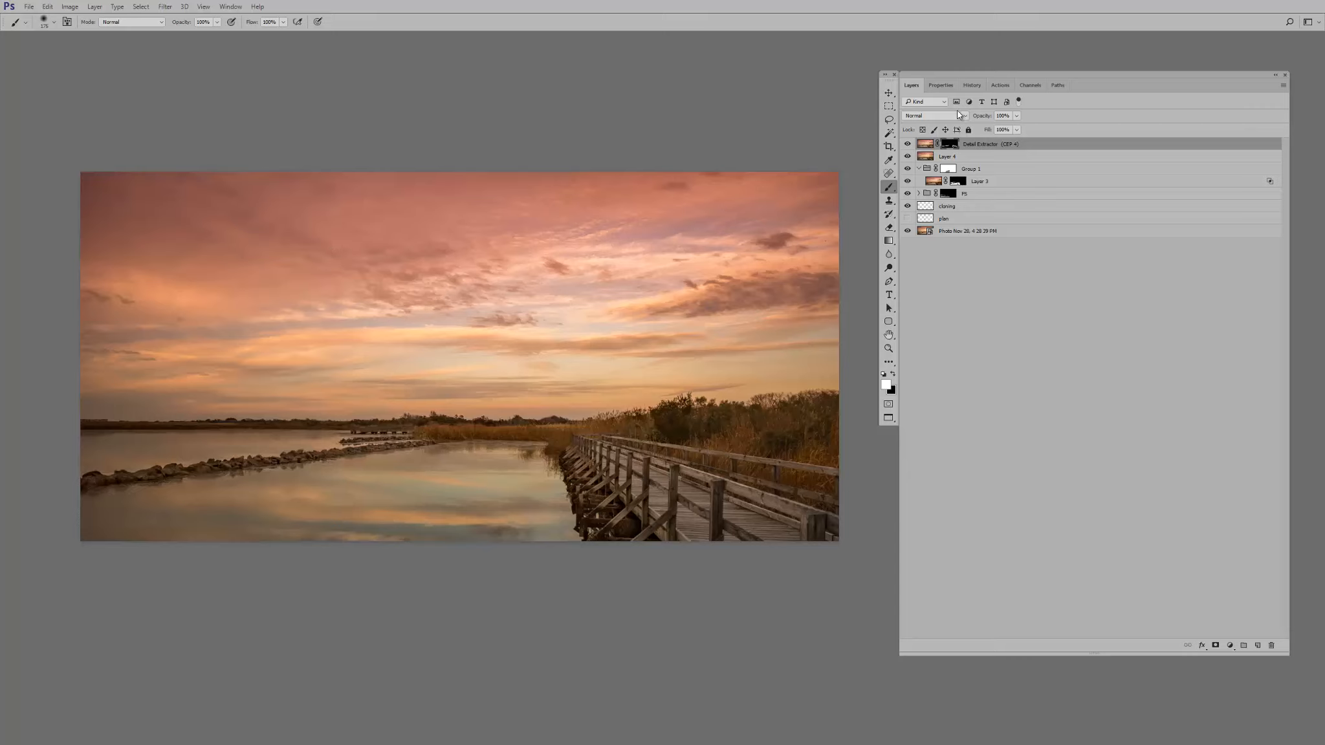
# Display the Detail Extractor mask on its own and try a straight white stroke across its upper half
pyautogui.keyDown('alt'); pyautogui.click(949, 144); pyautogui.keyUp('alt')
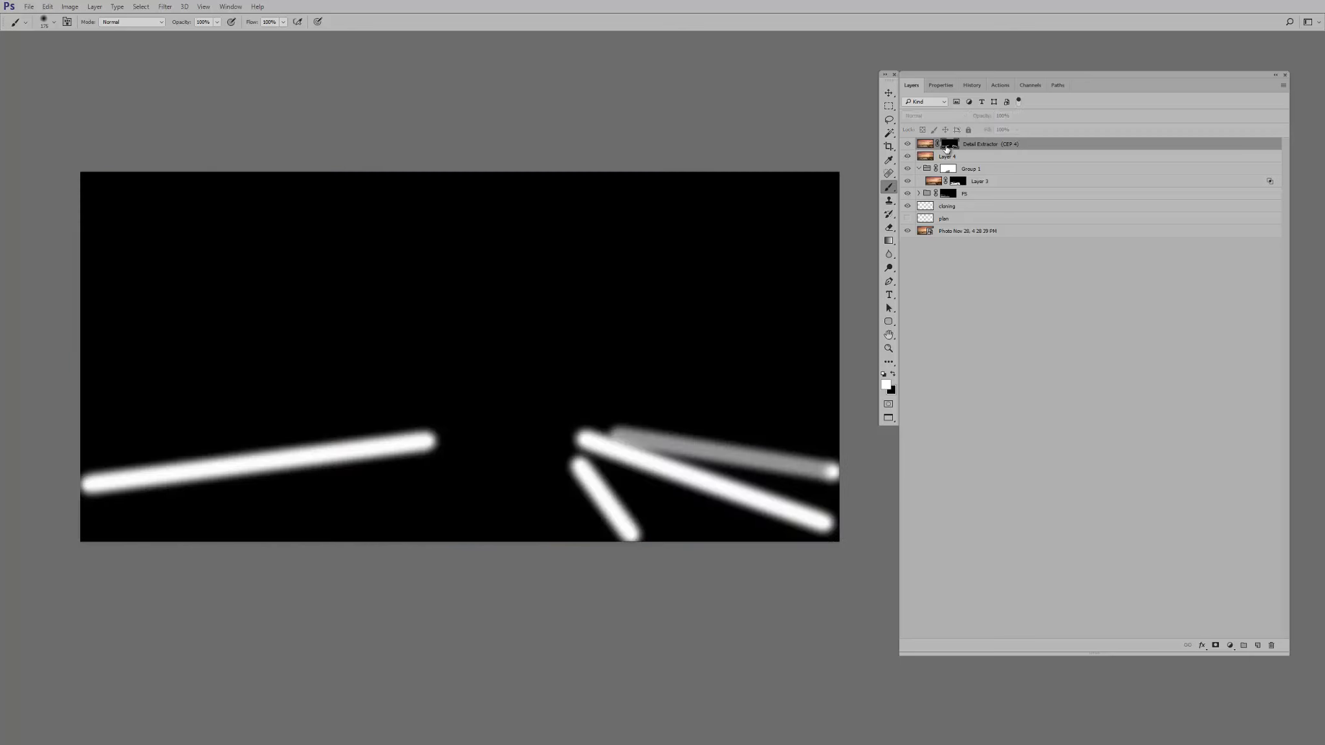
pyautogui.click(335, 281)
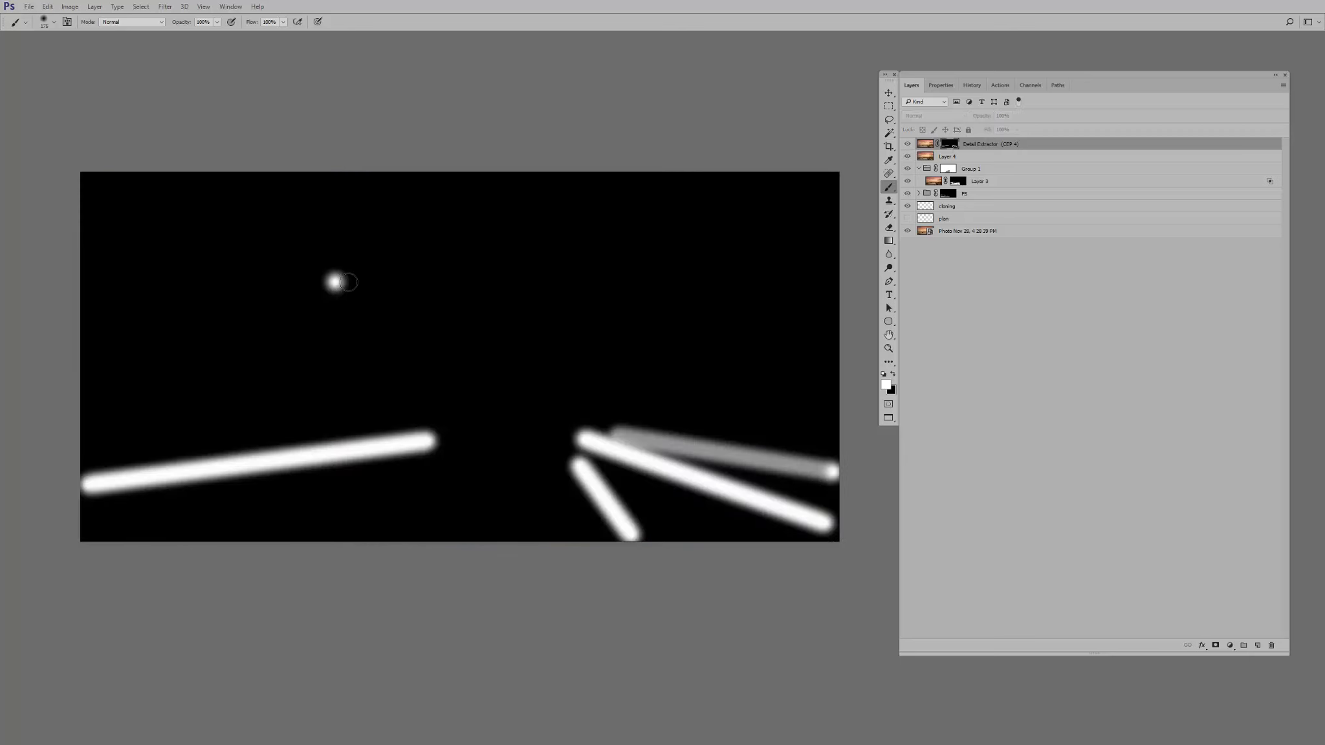
pyautogui.keyDown('shift'); pyautogui.click(665, 249); pyautogui.keyUp('shift')
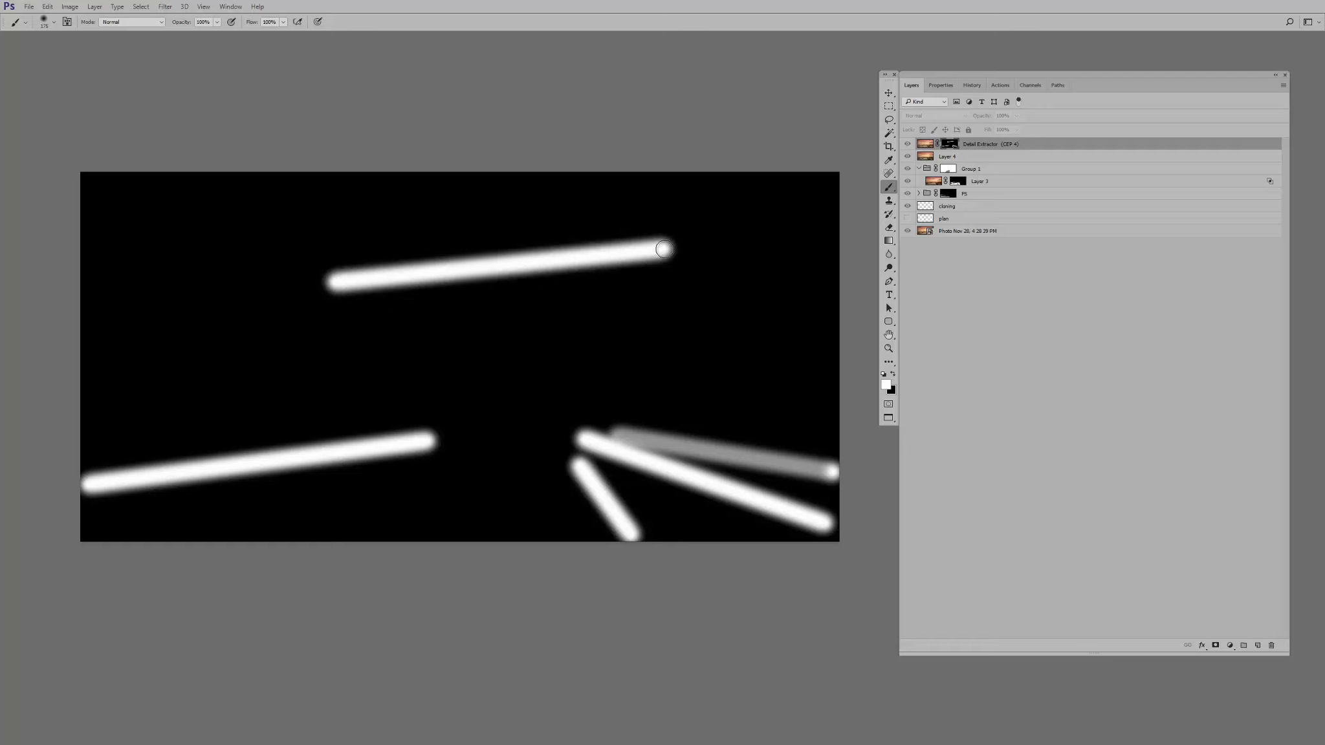
pyautogui.hotkey('ctrl', 'z')
pyautogui.hotkey('ctrl', 'z')
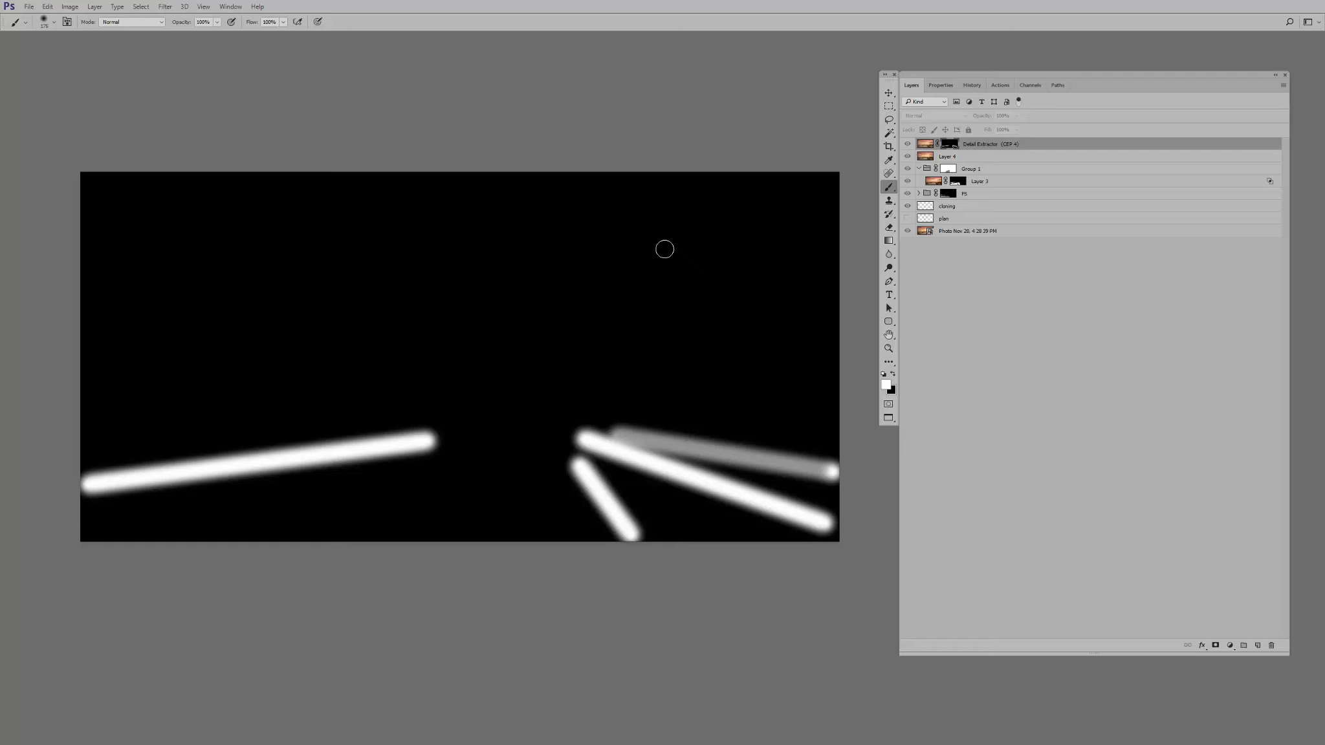
pyautogui.keyDown('alt'); pyautogui.click(952, 145); pyautogui.keyUp('alt')
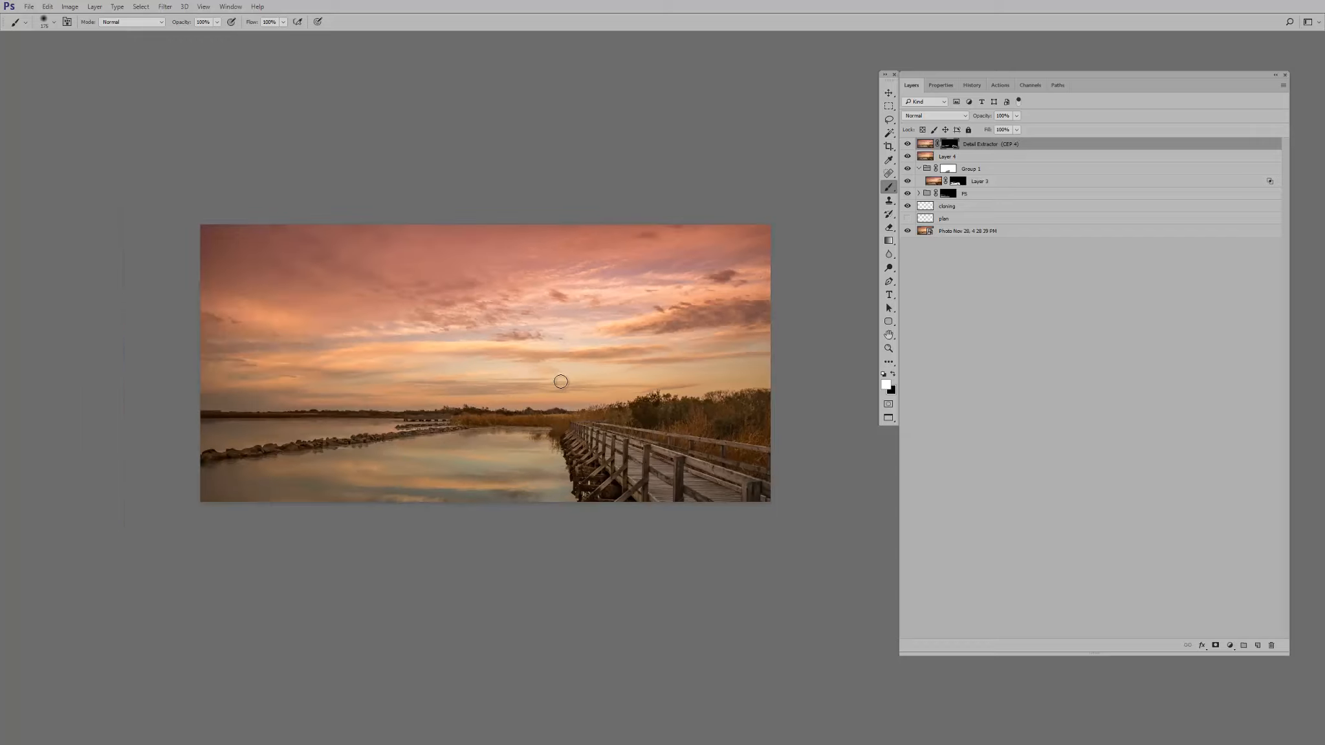
# Add a Curves adjustment layer above the Detail Extractor layer and brighten the sampled sky tone from input 100 to output 124
pyautogui.scroll(-1, 563, 382)
pyautogui.scroll(-2, 564, 386)
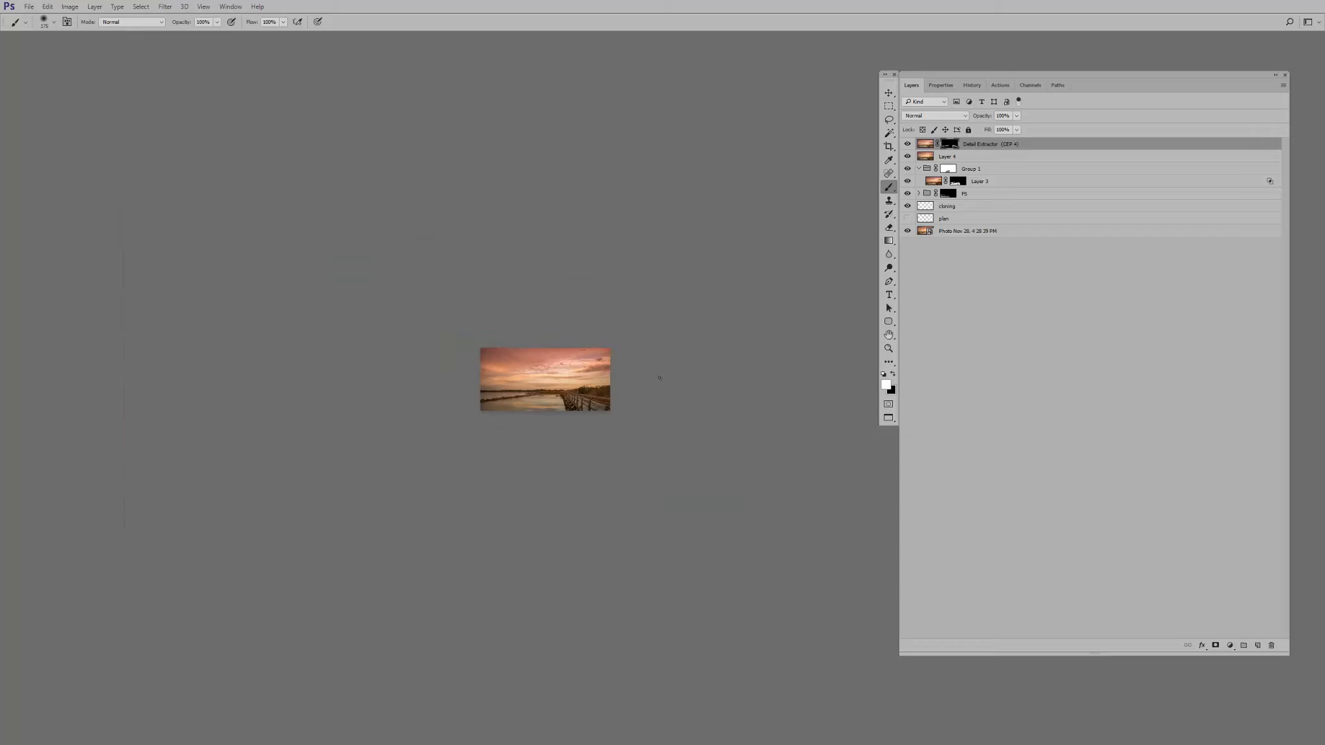
pyautogui.hscroll(-3, 472, 461)
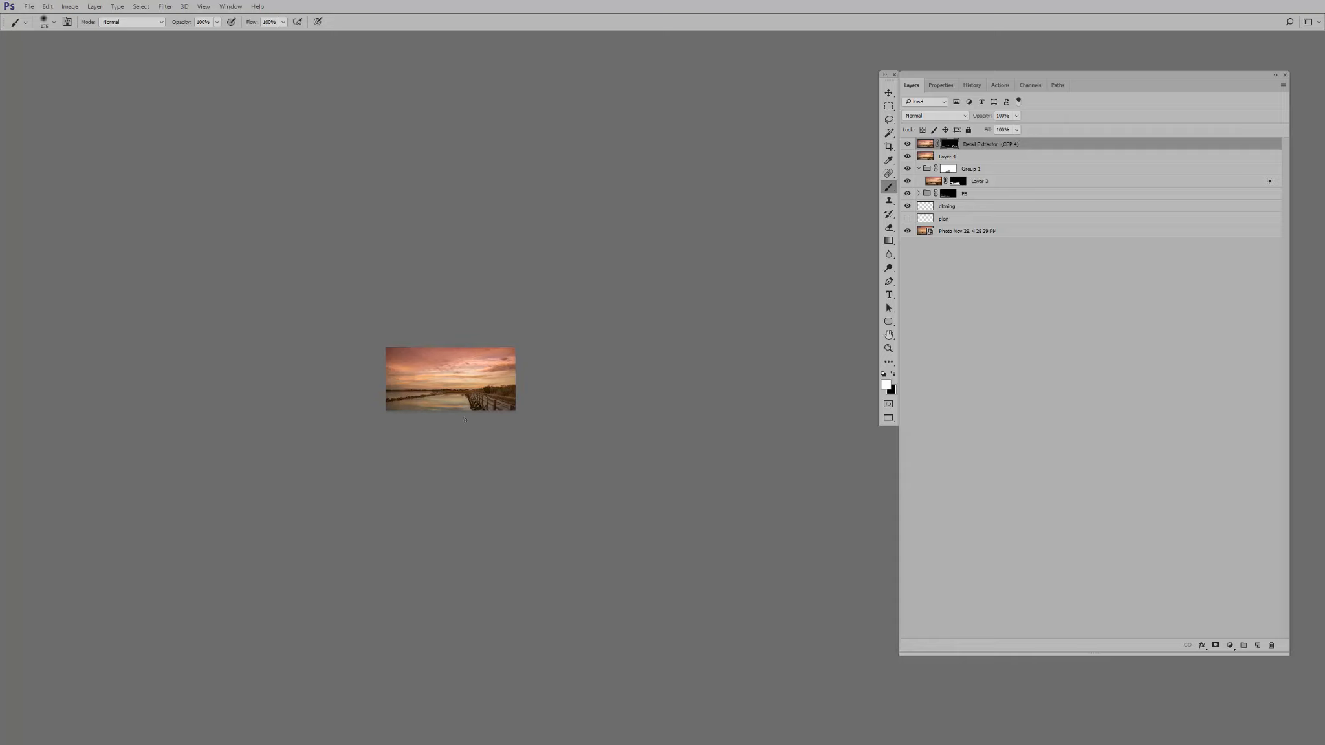
pyautogui.scroll(-1, 469, 401)
pyautogui.scroll(2, 472, 402)
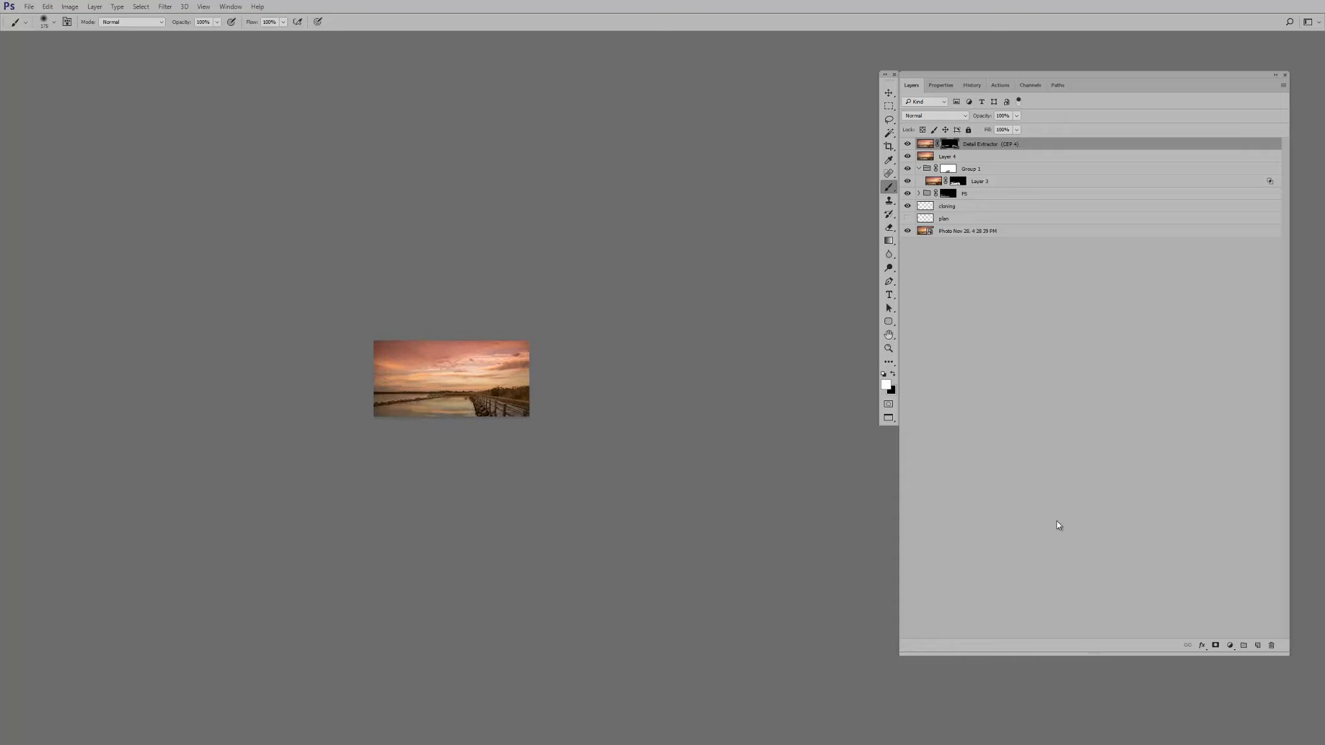
pyautogui.click(1227, 646)
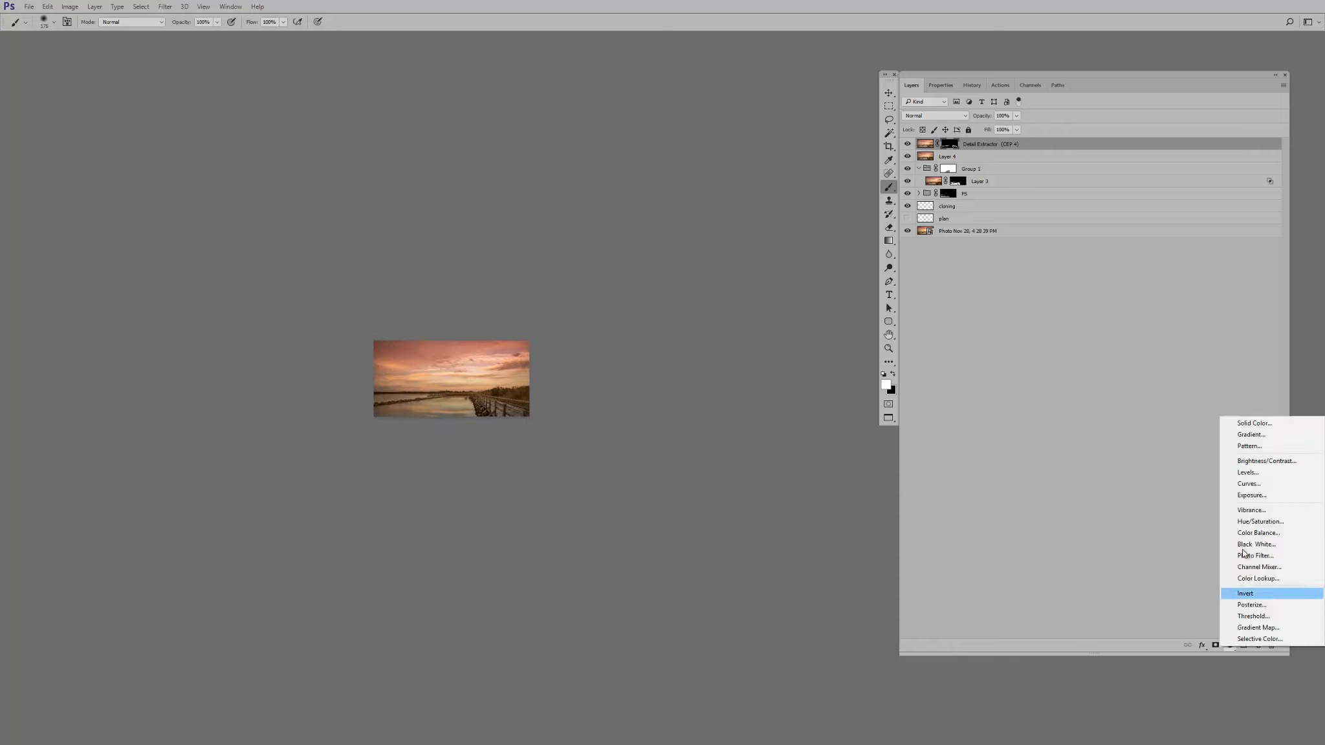
pyautogui.click(1236, 493)
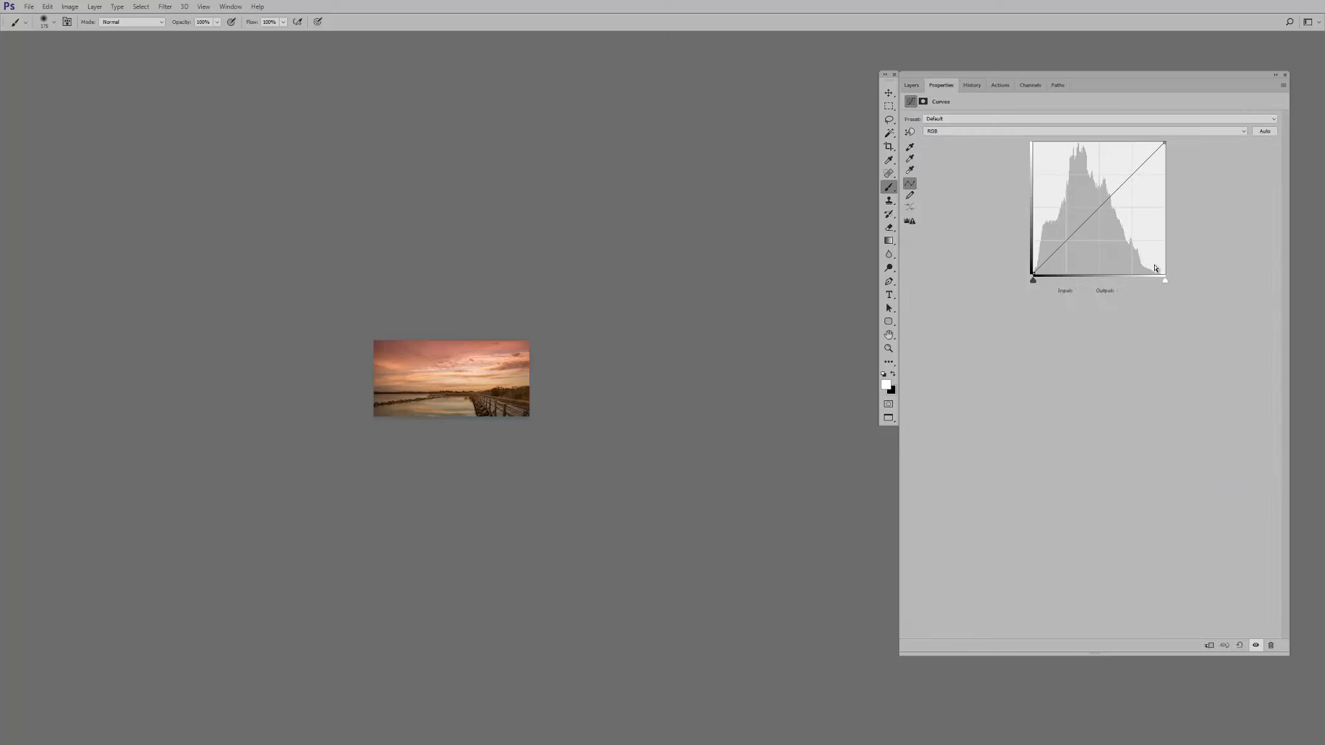
pyautogui.click(913, 130)
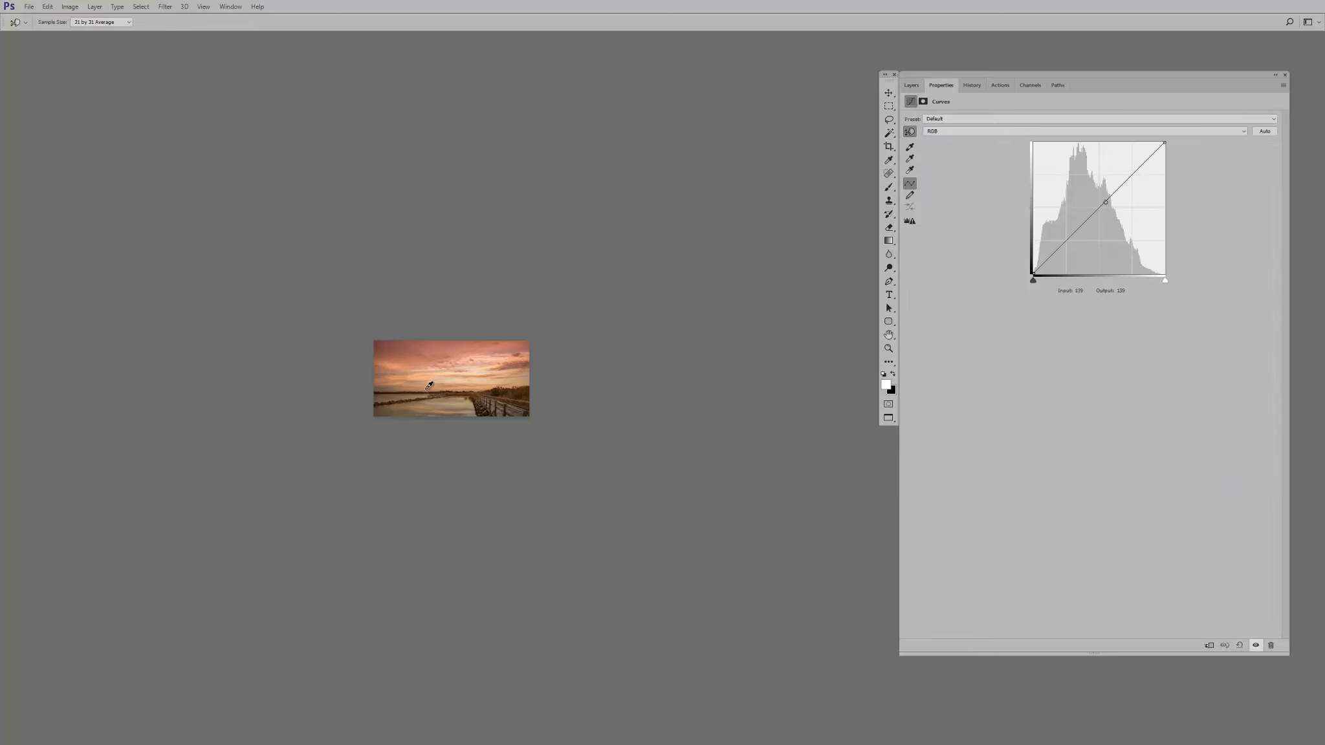
pyautogui.moveTo(411, 384); pyautogui.dragTo(414, 371)
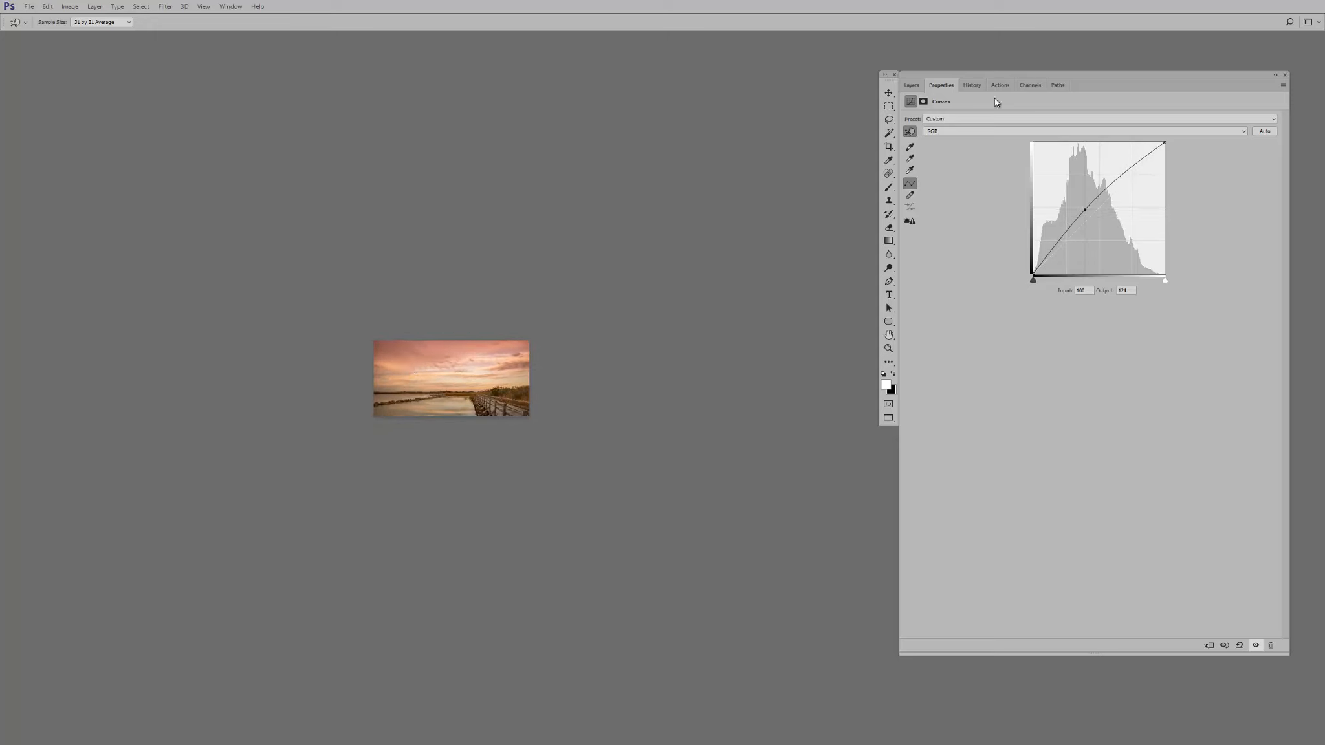
pyautogui.click(912, 86)
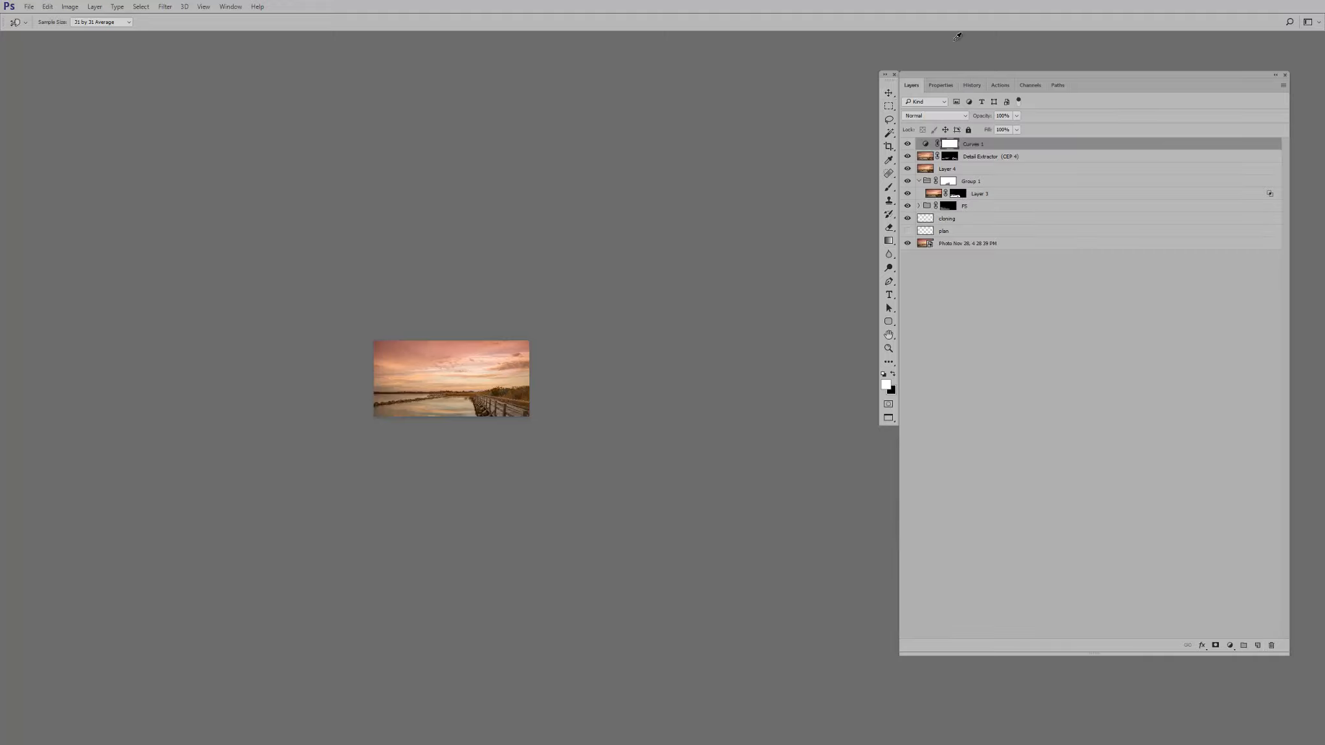
# Create a new layer above Curves 1 and prepare a radial gradient from light peach to transparent
pyautogui.scroll(-2, 711, 259)
pyautogui.scroll(3, 696, 268)
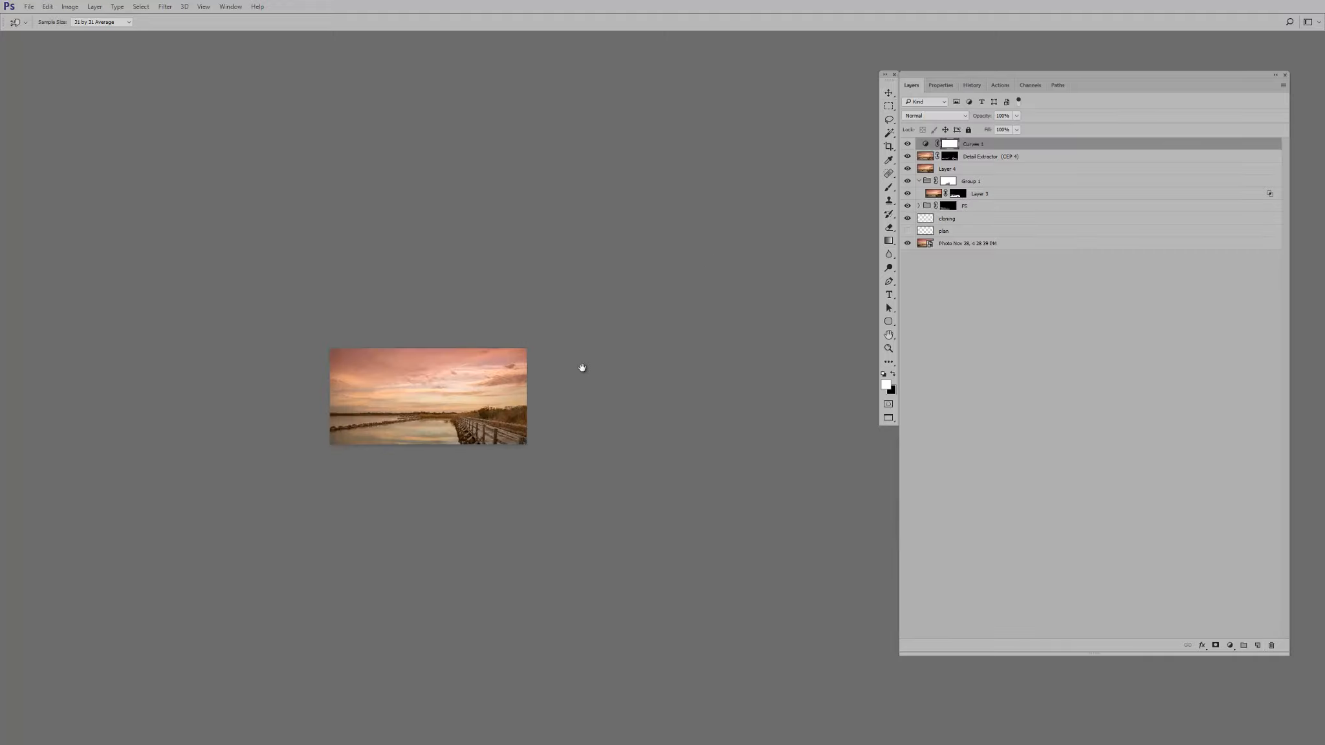
pyautogui.scroll(3, 582, 368)
pyautogui.moveTo(318, 479); pyautogui.dragTo(520, 382)
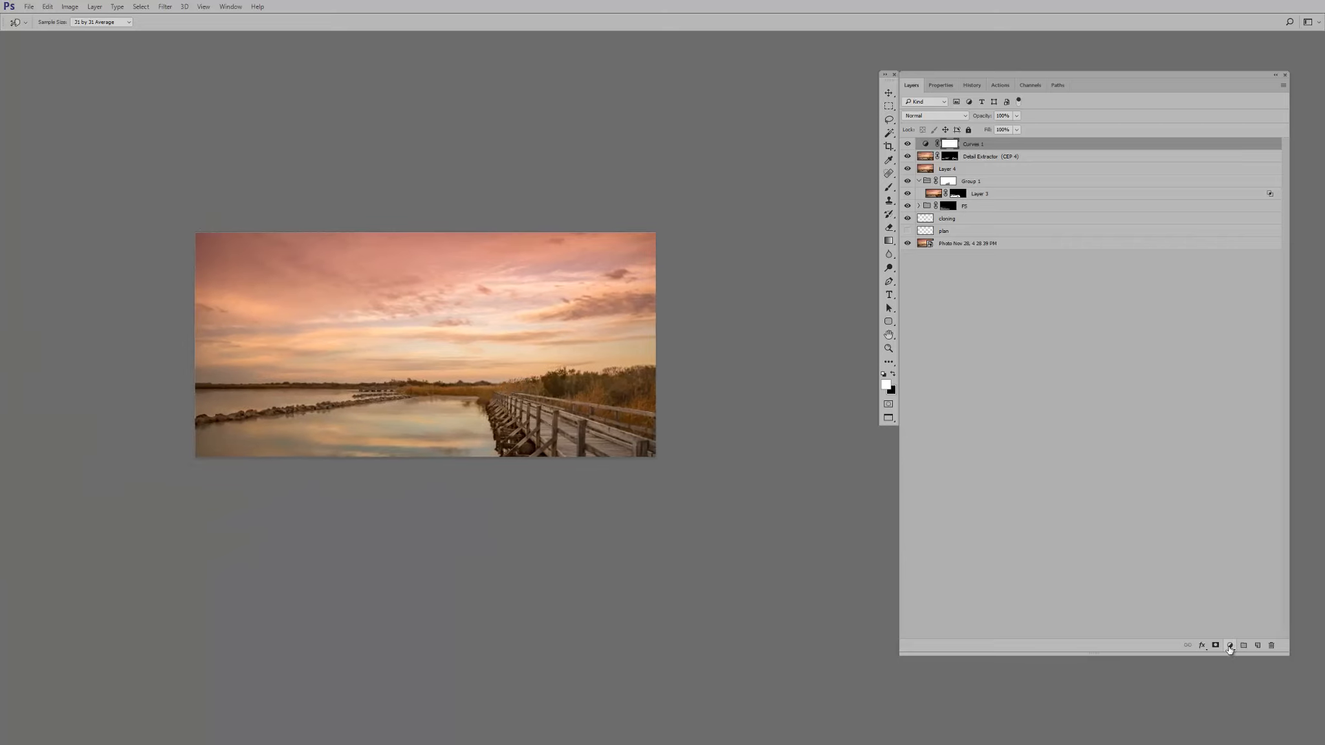
pyautogui.hotkey('ctrl', 'shift', 'n')
pyautogui.press('Return')
pyautogui.press('d')
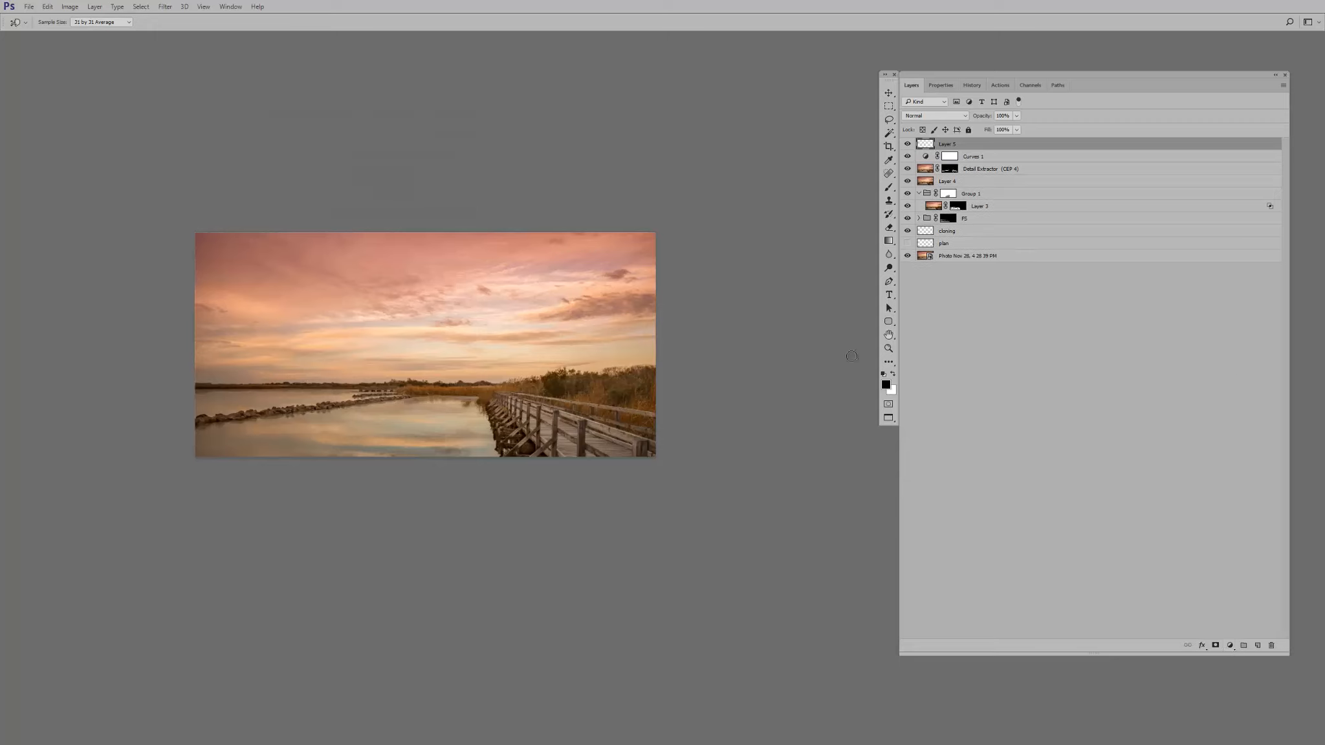
pyautogui.press('b')
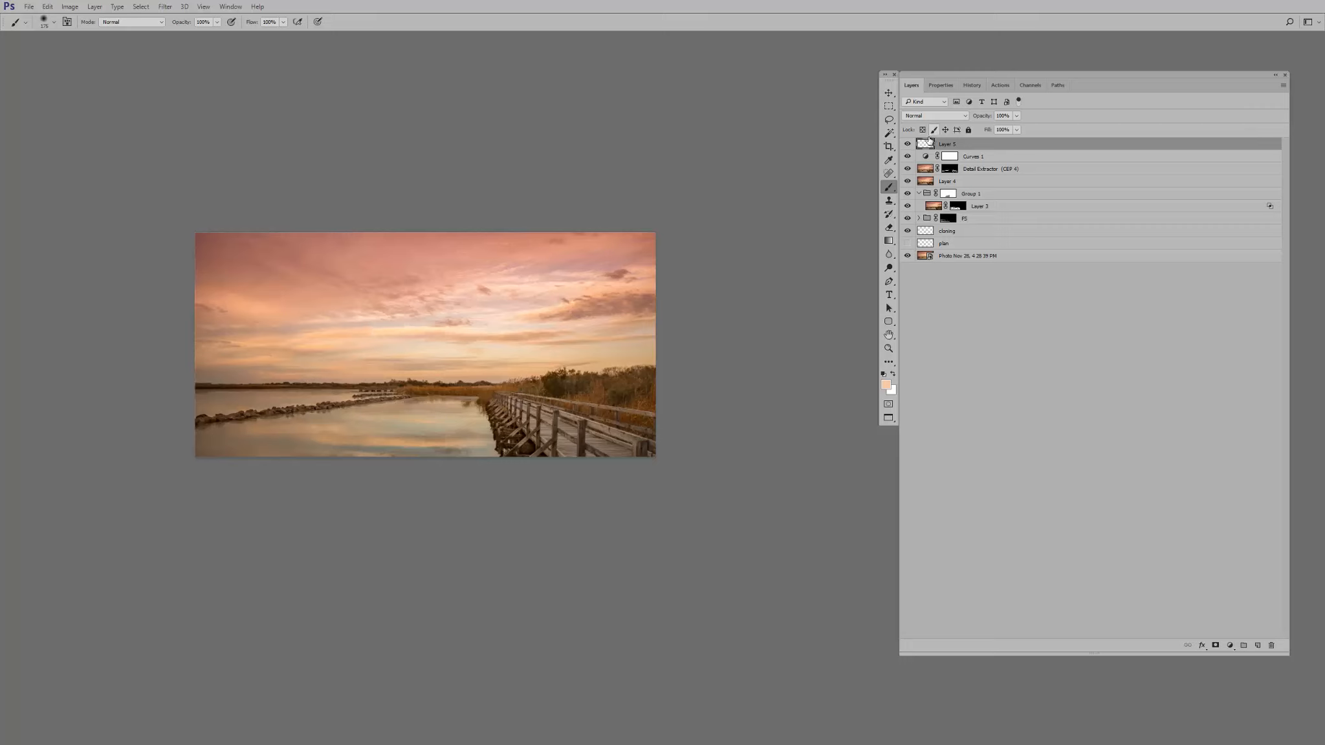
pyautogui.click(889, 242)
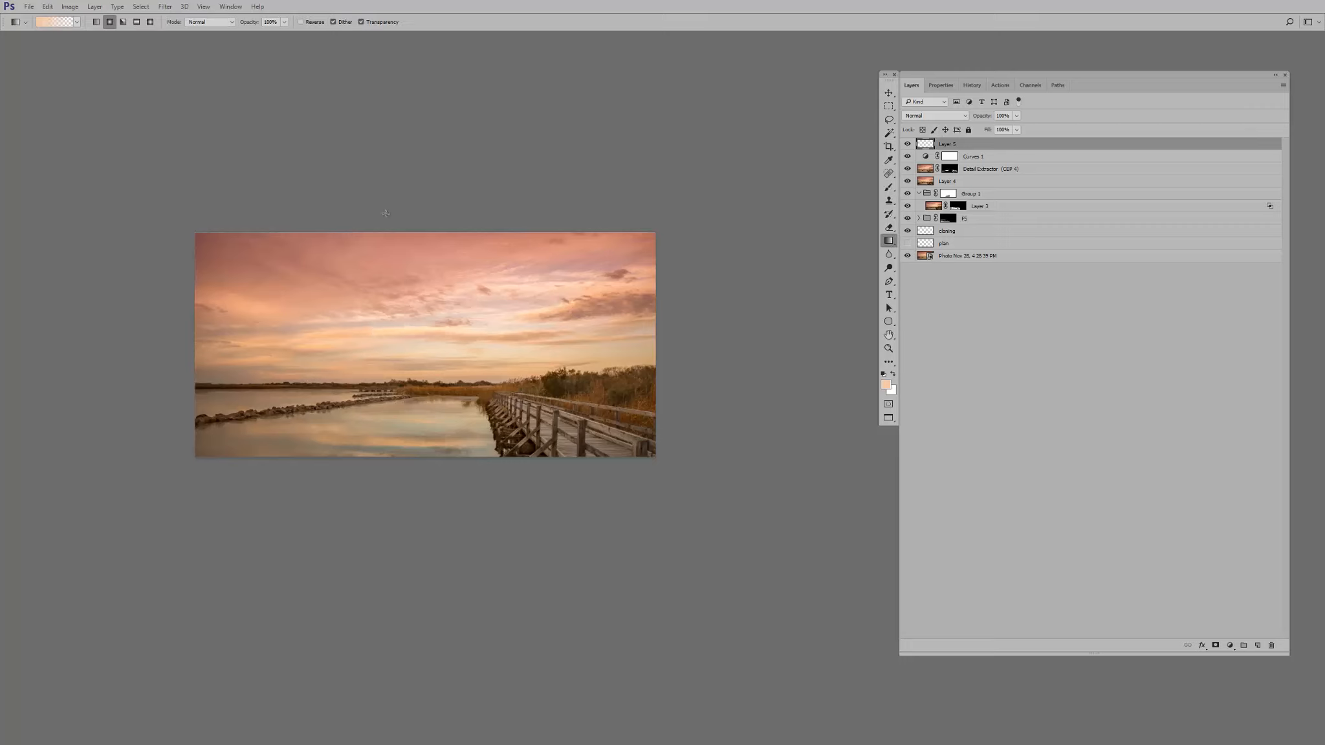